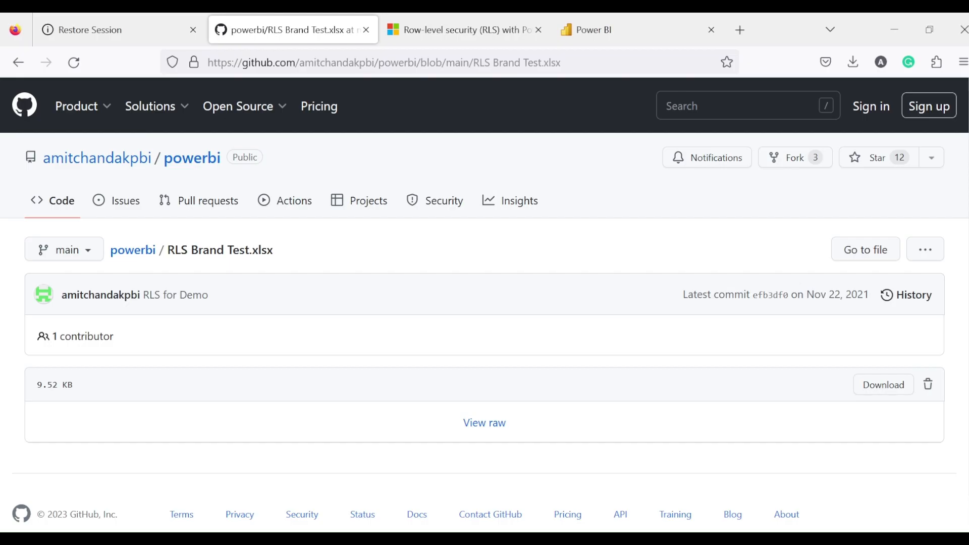
# Switch to the row-level security article and read the role definition section.
pyautogui.click(467, 29)
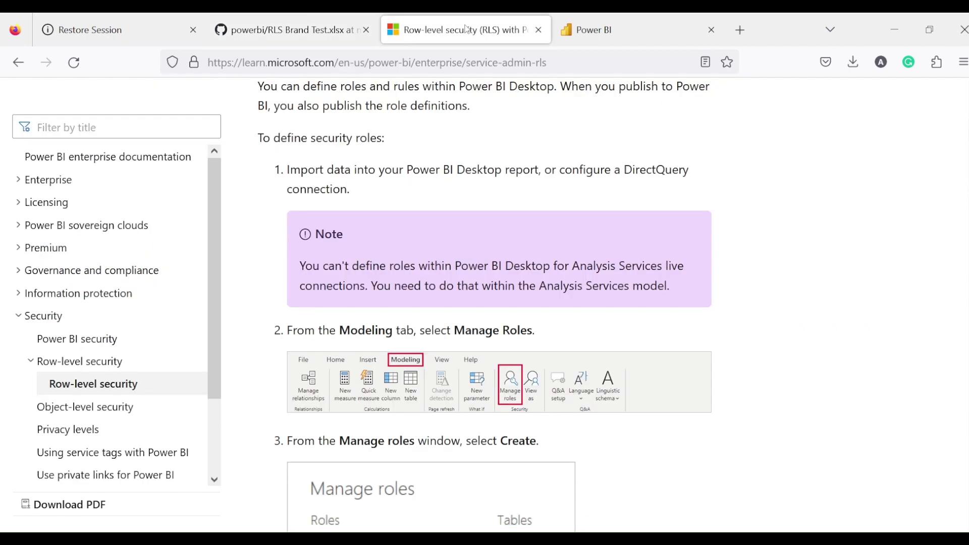
pyautogui.scroll(10, 552, 374)
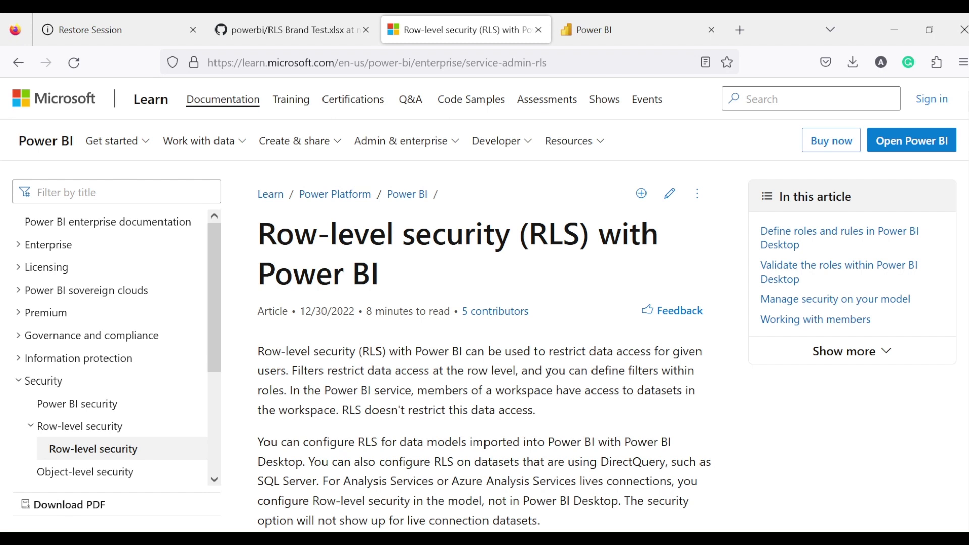
pyautogui.scroll(-3, 550, 374)
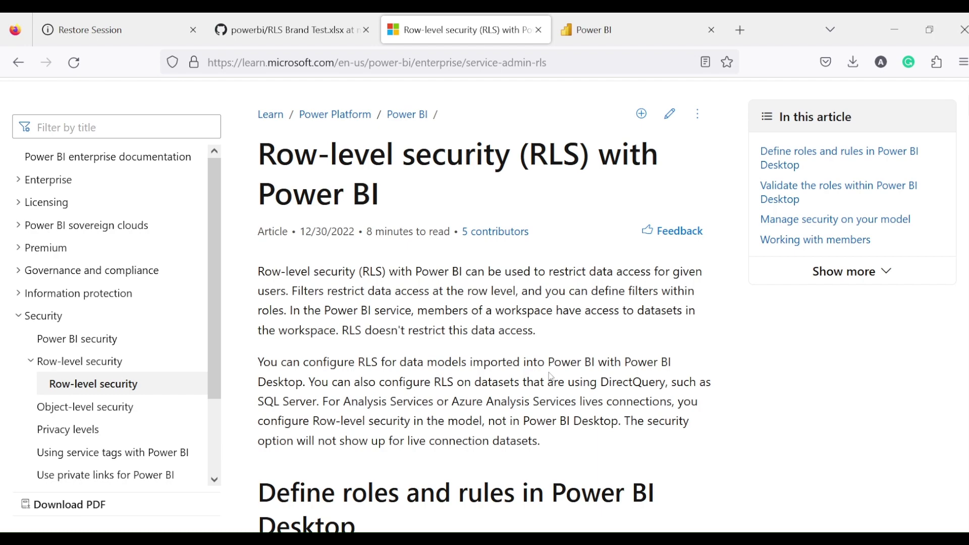
pyautogui.scroll(-10, 555, 394)
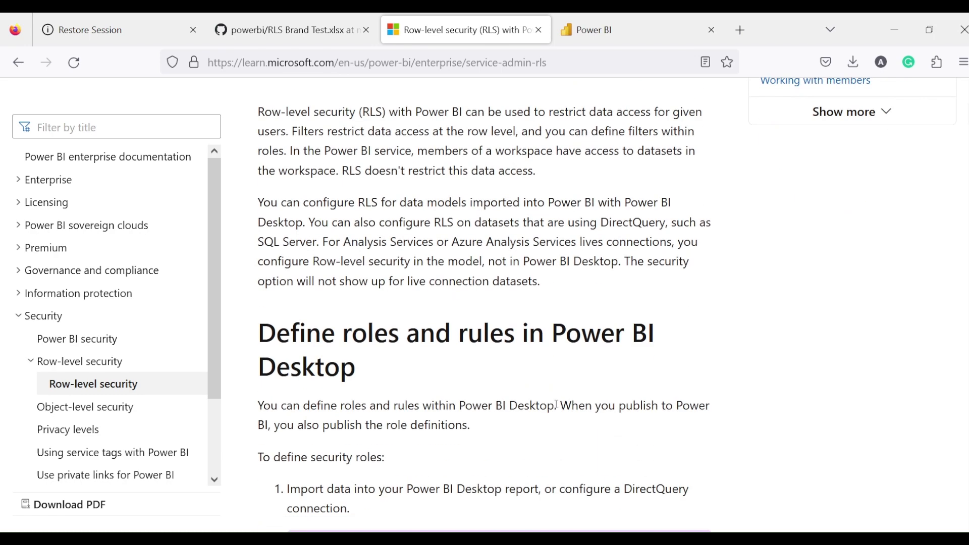
pyautogui.scroll(-12, 558, 408)
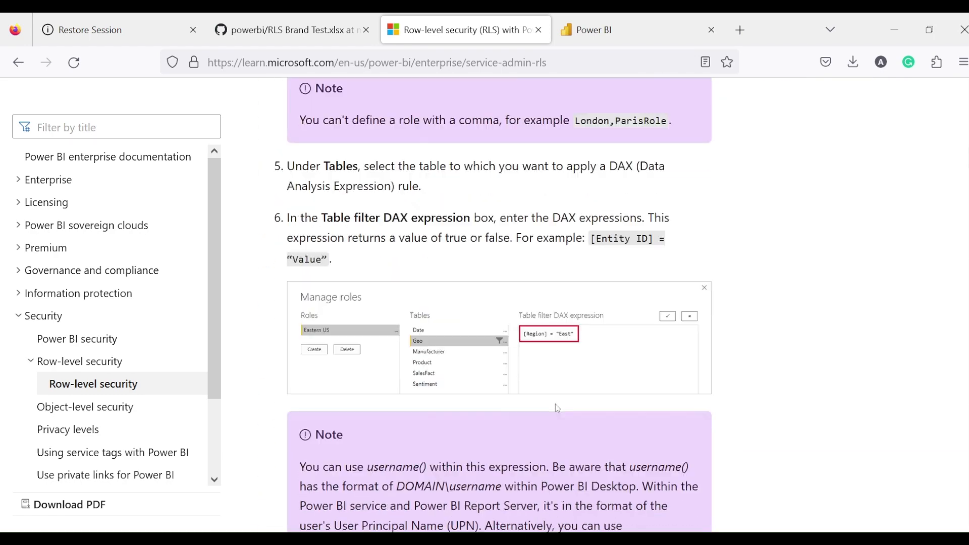
pyautogui.scroll(-15, 557, 405)
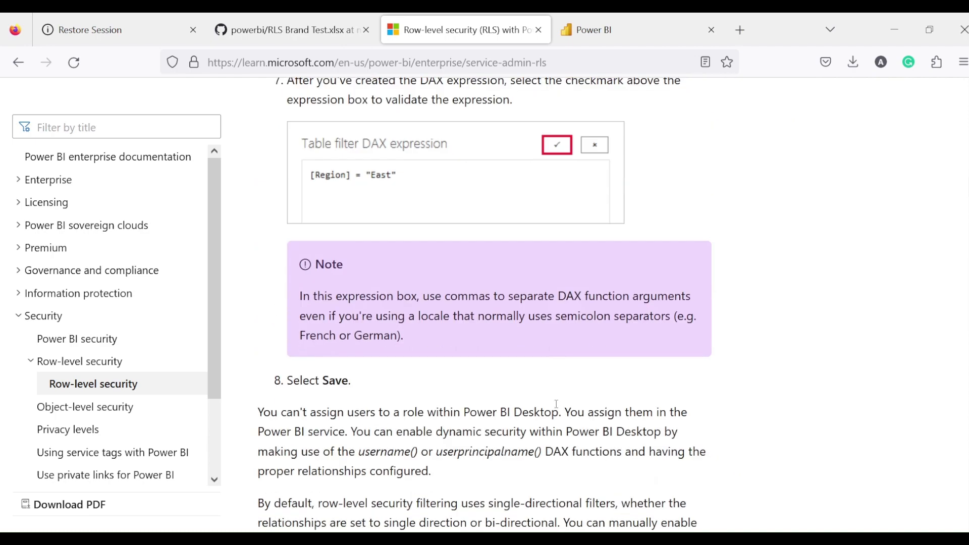
# Read through the validation and Add members sections, then glance at Power BI Desktop.
pyautogui.scroll(-10, 557, 407)
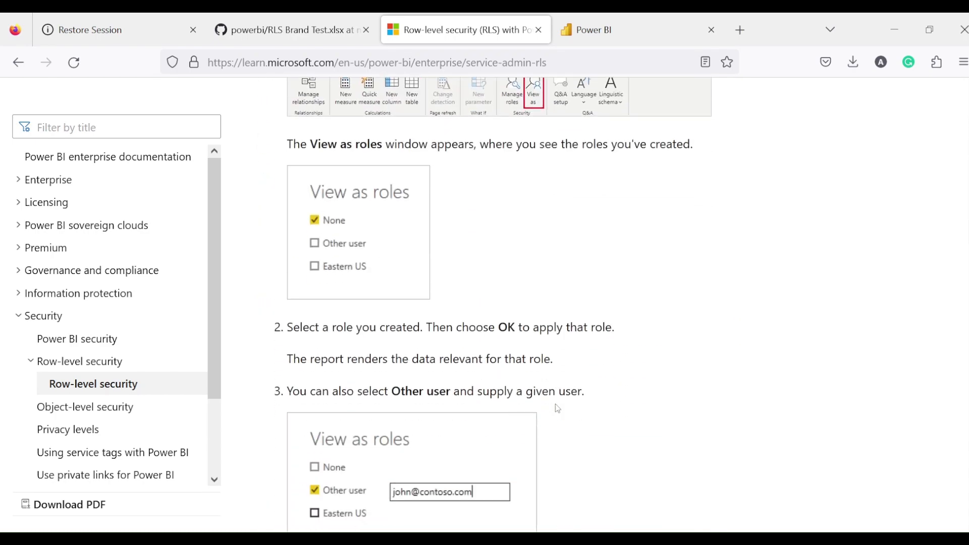
pyautogui.scroll(-10, 557, 404)
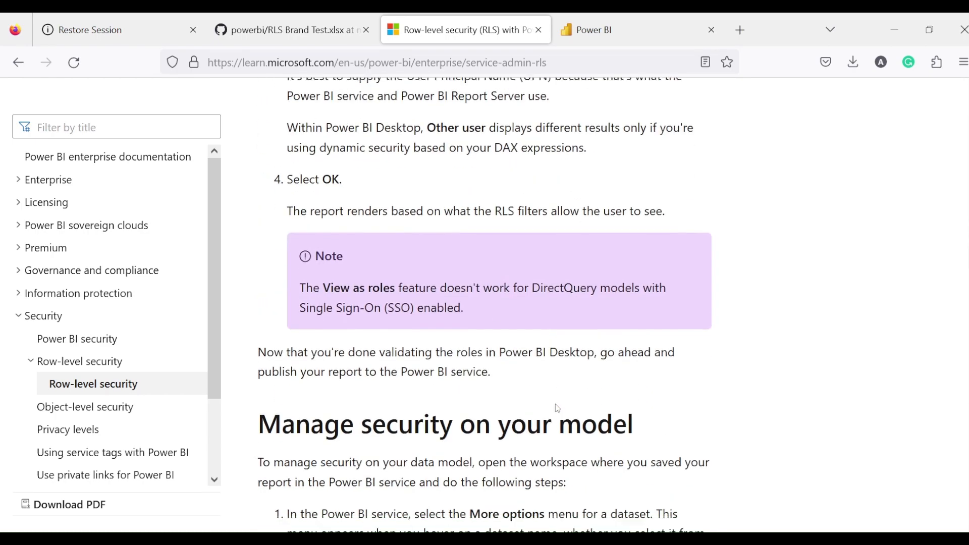
pyautogui.scroll(-10, 557, 409)
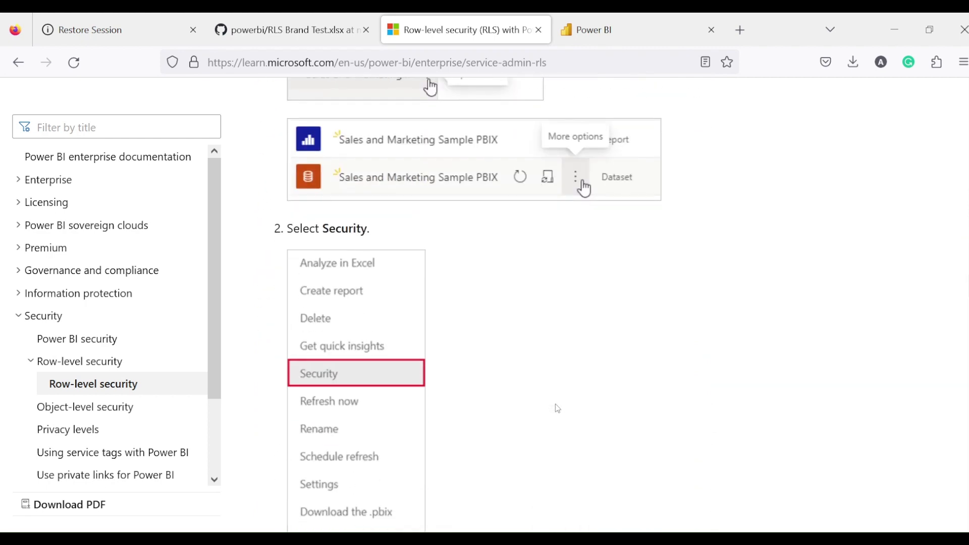
pyautogui.scroll(-8, 558, 409)
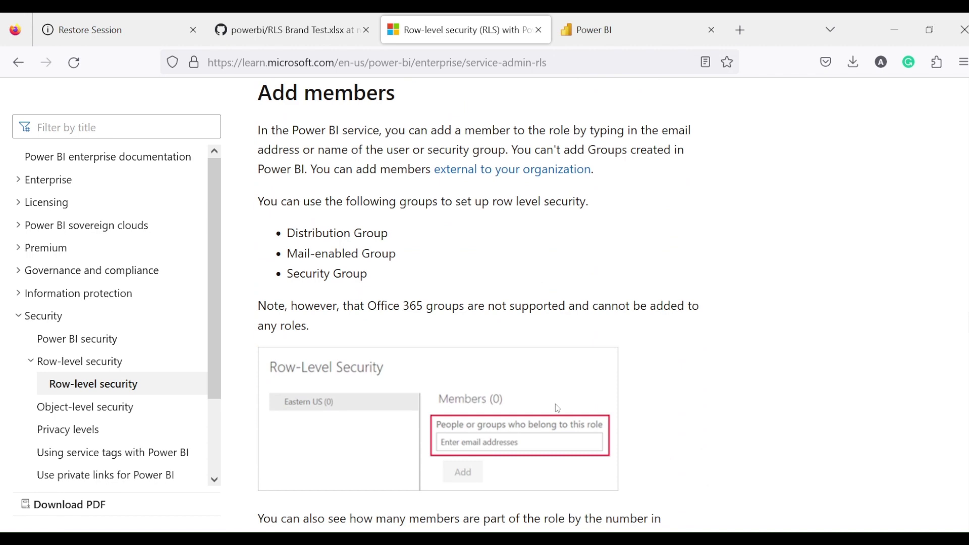
pyautogui.scroll(-3, 557, 408)
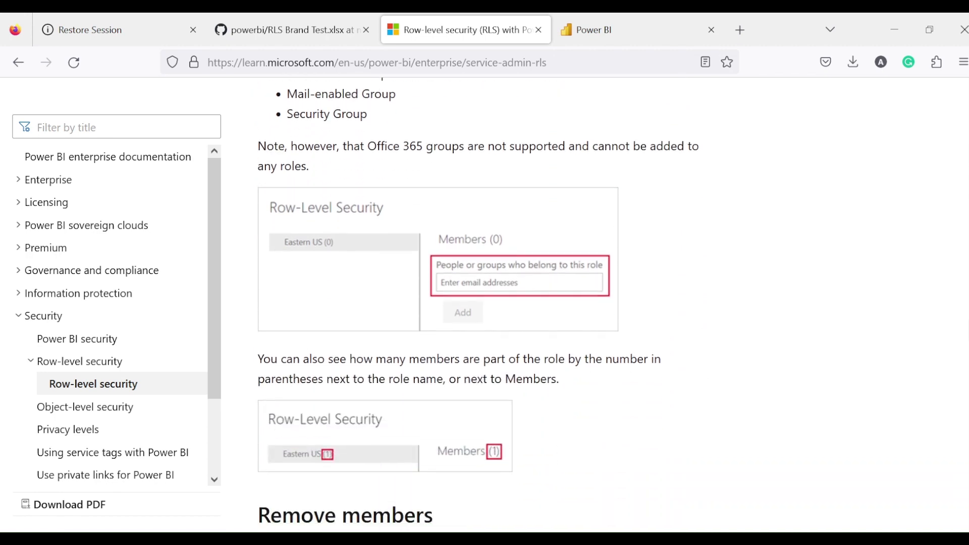
pyautogui.click(555, 540)
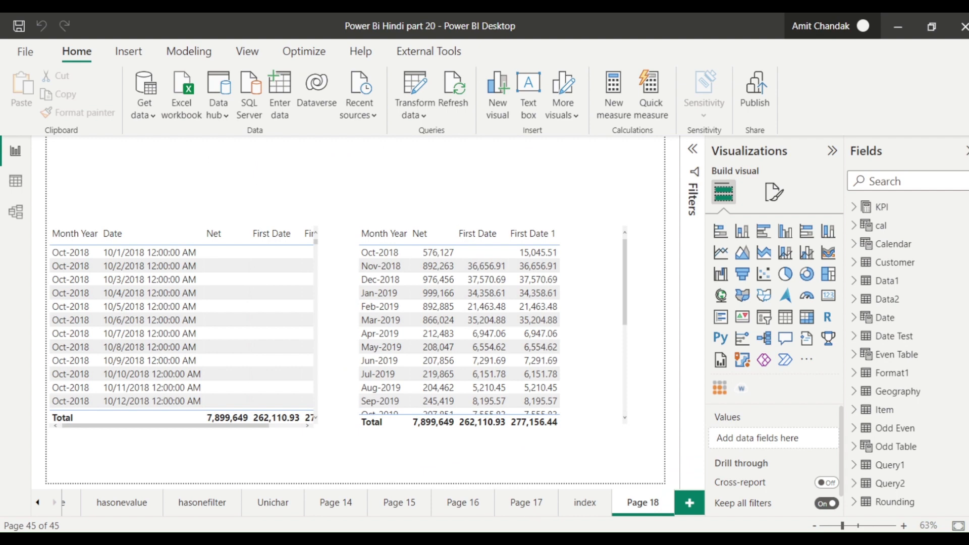
pyautogui.click(137, 510)
pyautogui.click(297, 29)
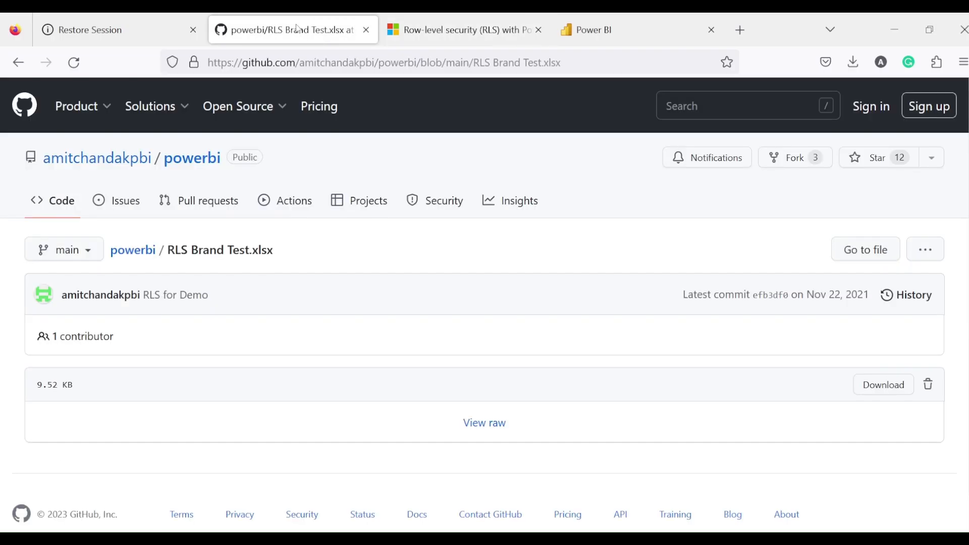
pyautogui.click(444, 63)
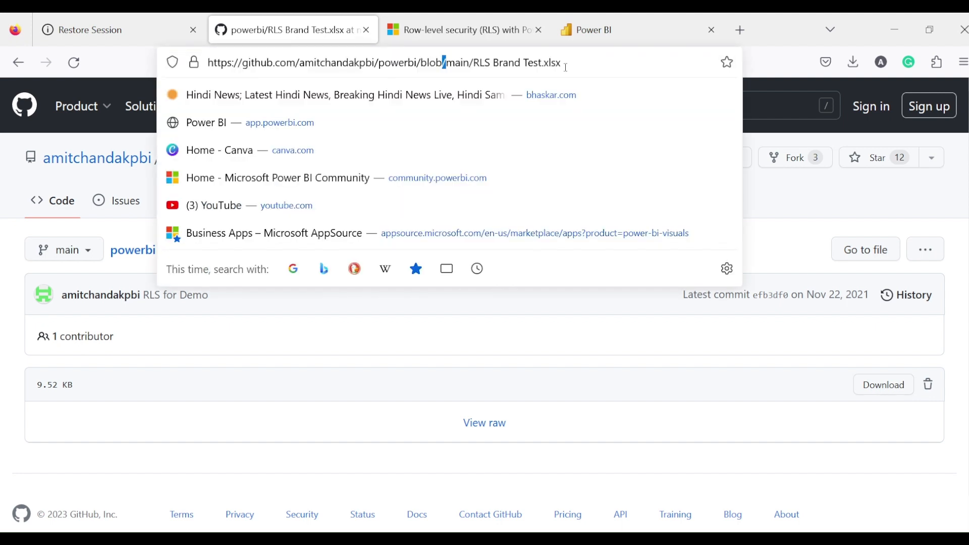
pyautogui.click(283, 343)
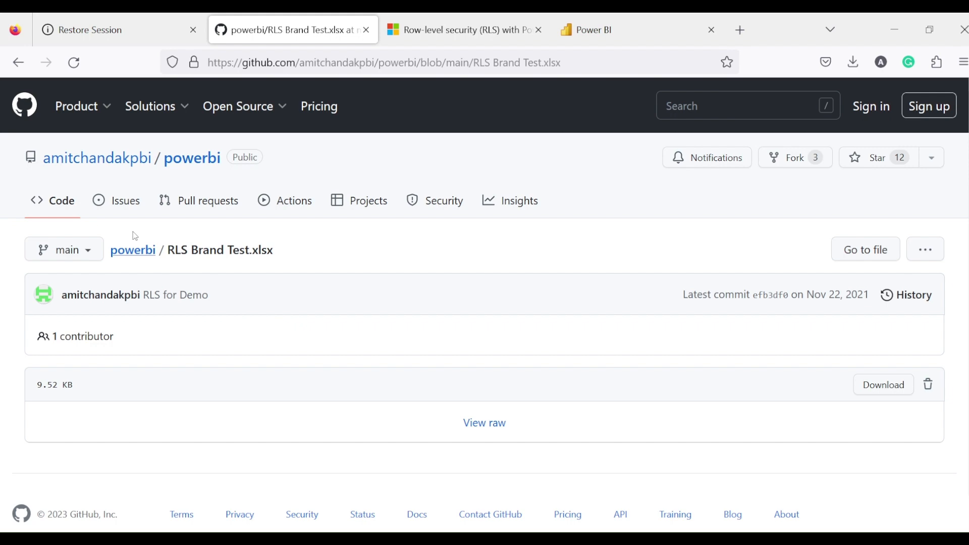
pyautogui.click(183, 163)
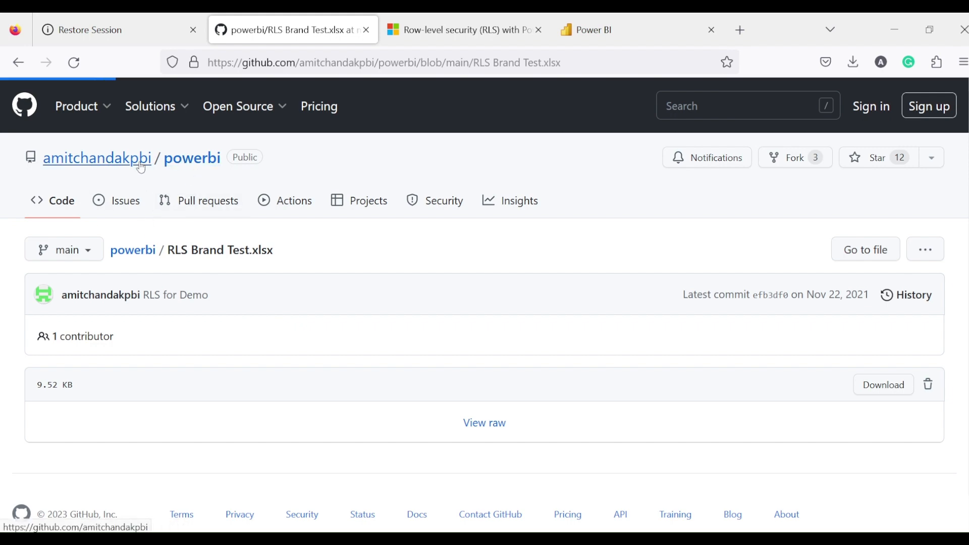
pyautogui.scroll(-10, 161, 354)
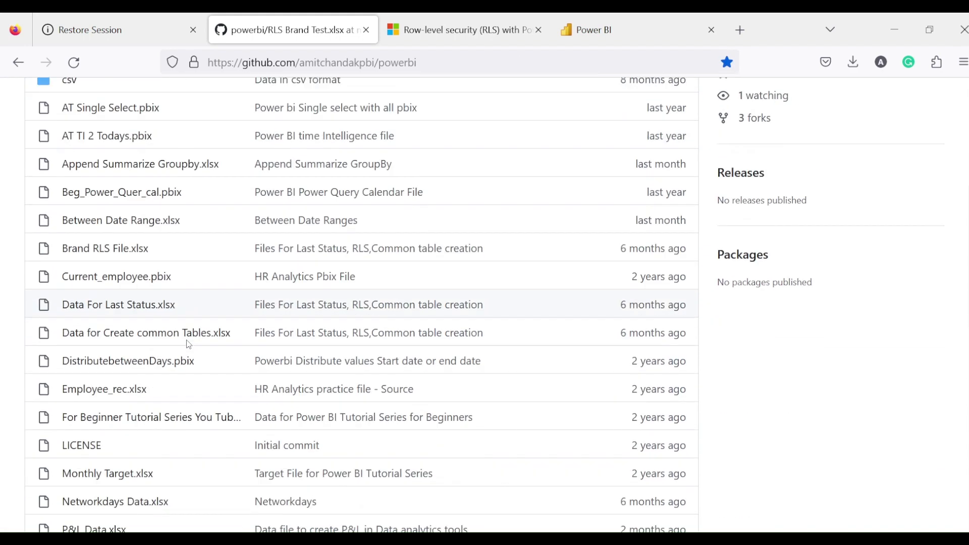
pyautogui.scroll(-4, 161, 363)
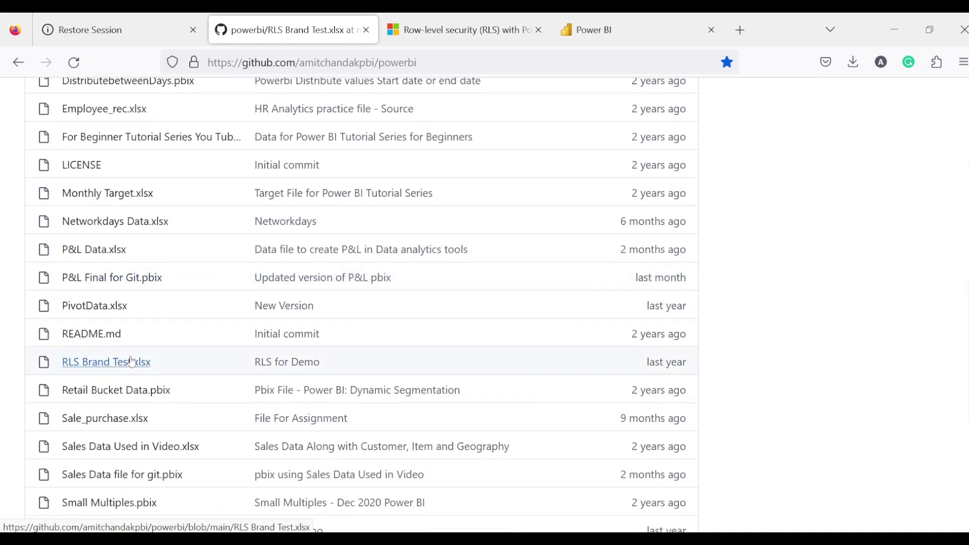
pyautogui.click(108, 362)
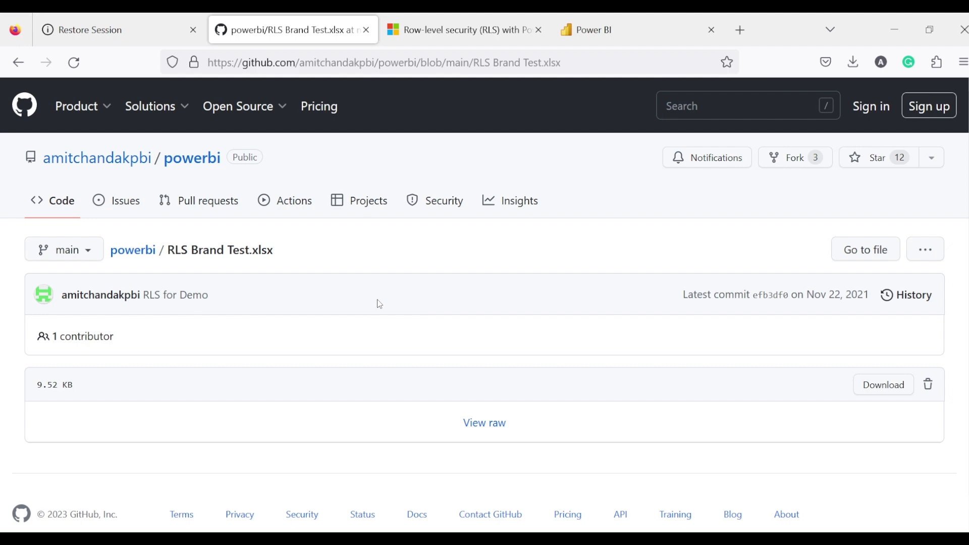
pyautogui.click(482, 541)
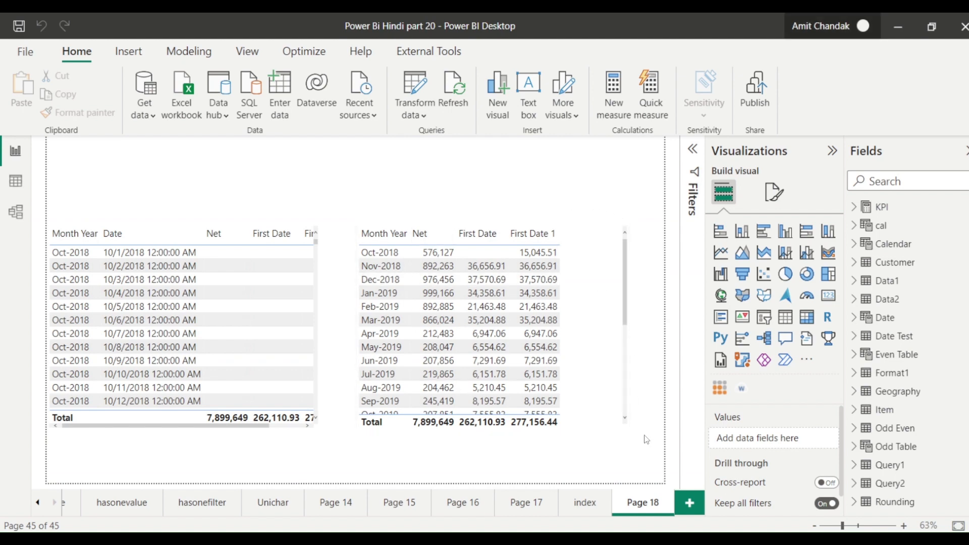
# Add a new blank Page 19 after Page 18.
pyautogui.click(690, 505)
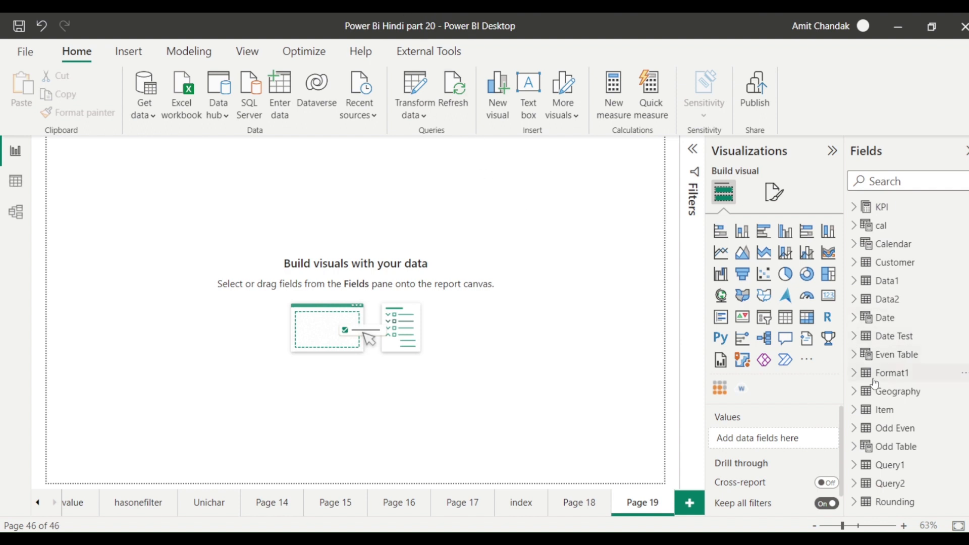
pyautogui.scroll(-2, 860, 328)
# Drag the Geography State field onto the empty canvas of Page 19.
pyautogui.click(860, 302)
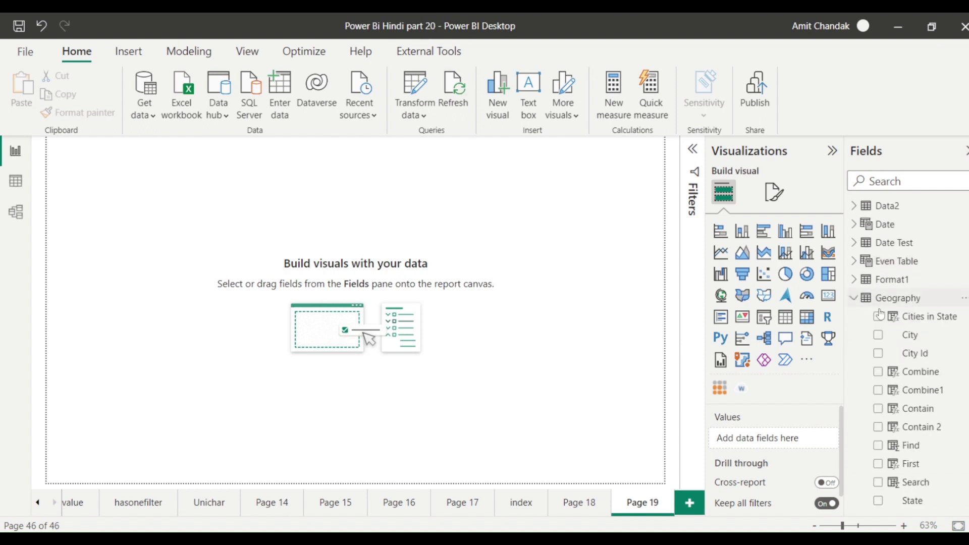
pyautogui.scroll(-1, 916, 373)
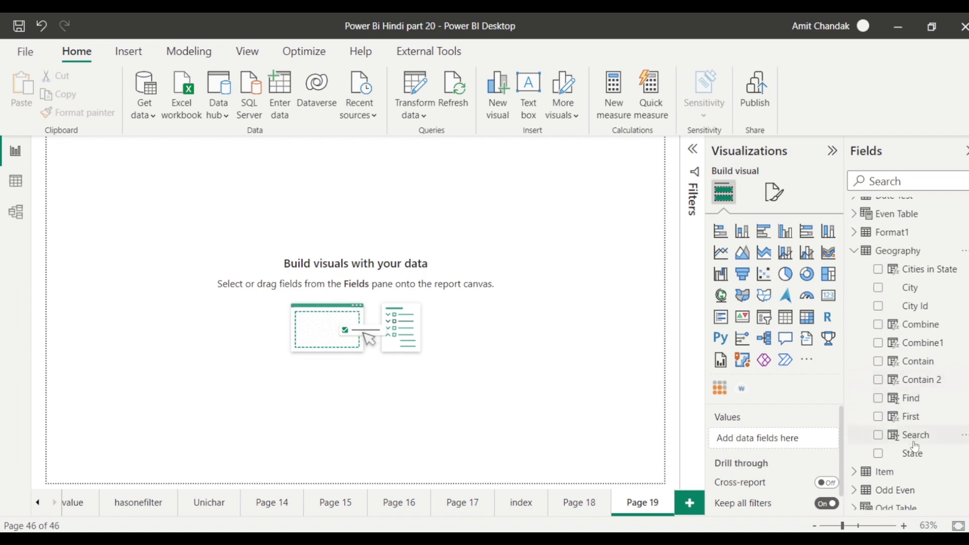
pyautogui.moveTo(914, 454); pyautogui.dragTo(412, 487)
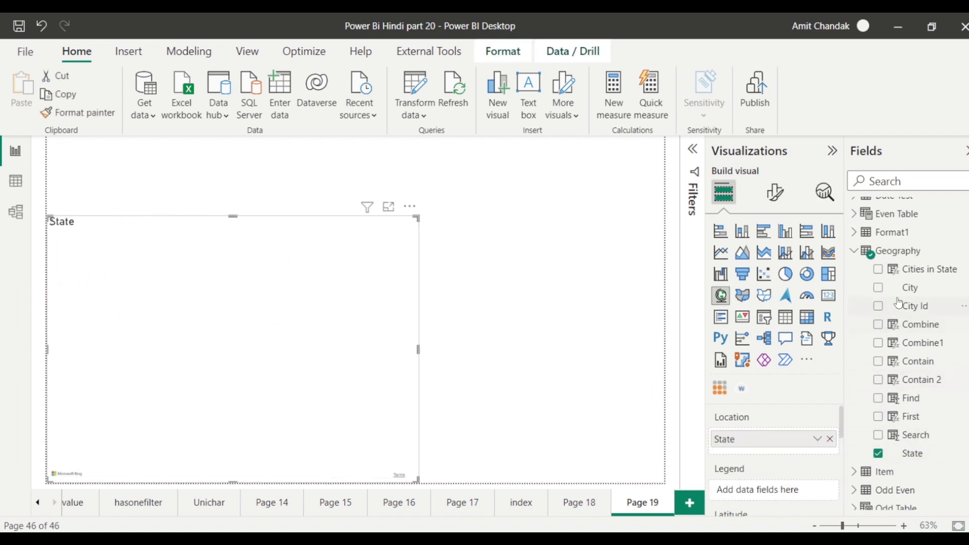
pyautogui.scroll(3, 898, 303)
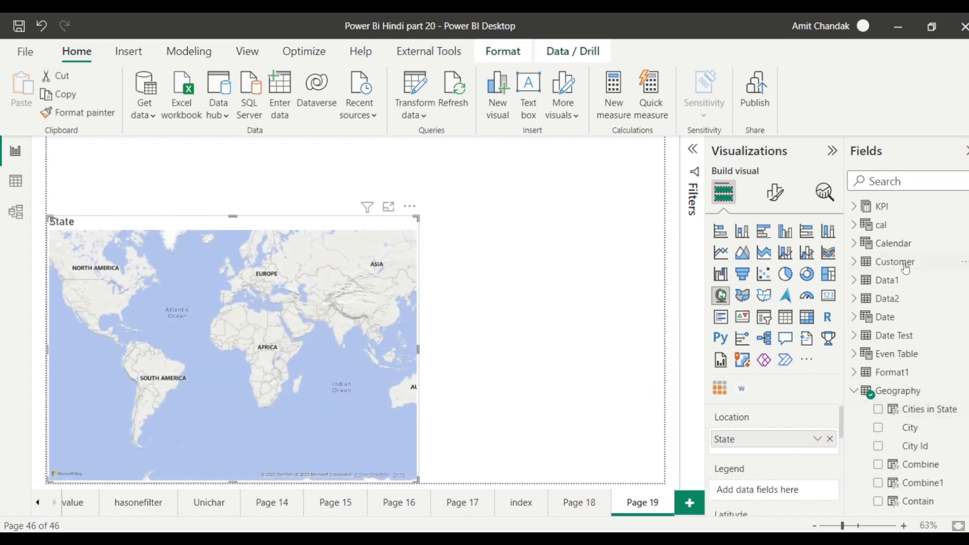
# Add KPI Net to the visual and turn it into a State/Net table.
pyautogui.click(853, 207)
pyautogui.scroll(-5, 911, 268)
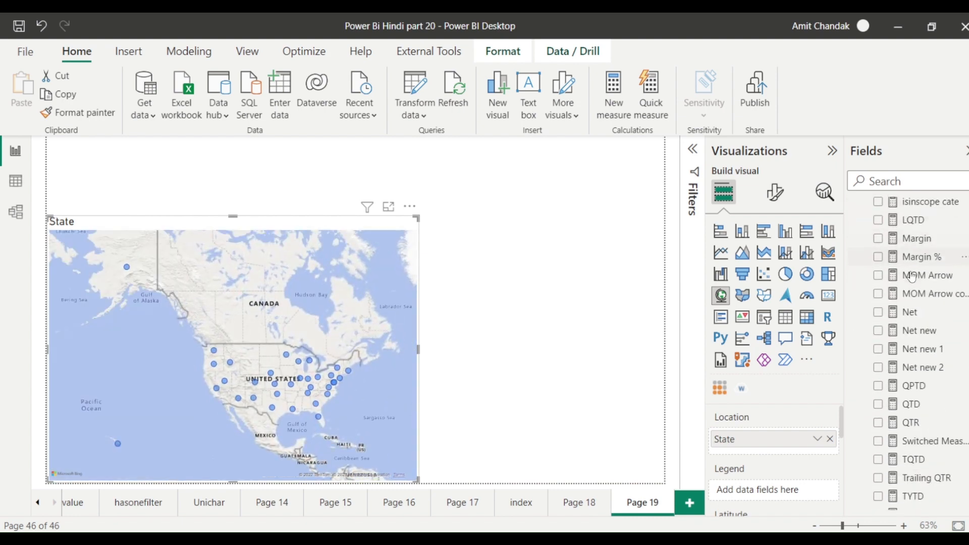
pyautogui.scroll(5, 911, 275)
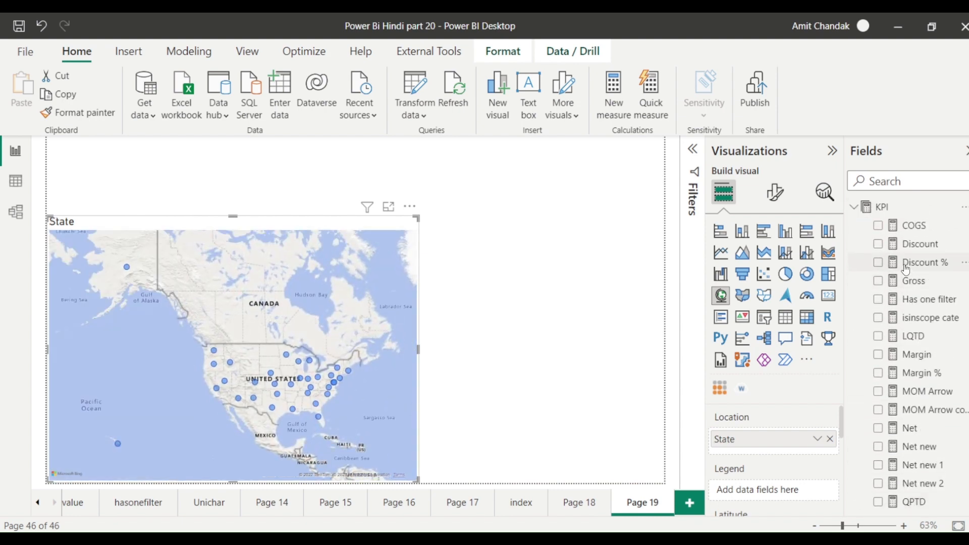
pyautogui.click(904, 433)
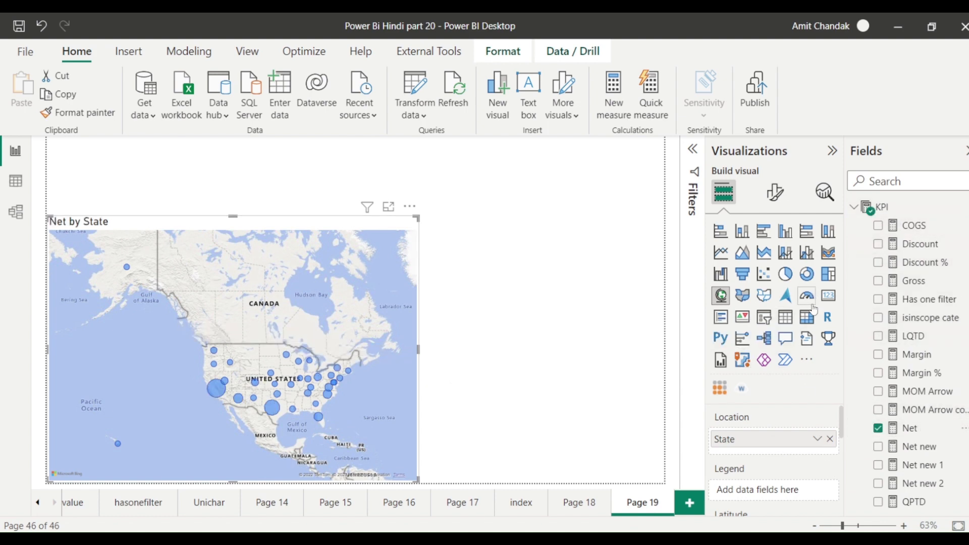
pyautogui.click(786, 317)
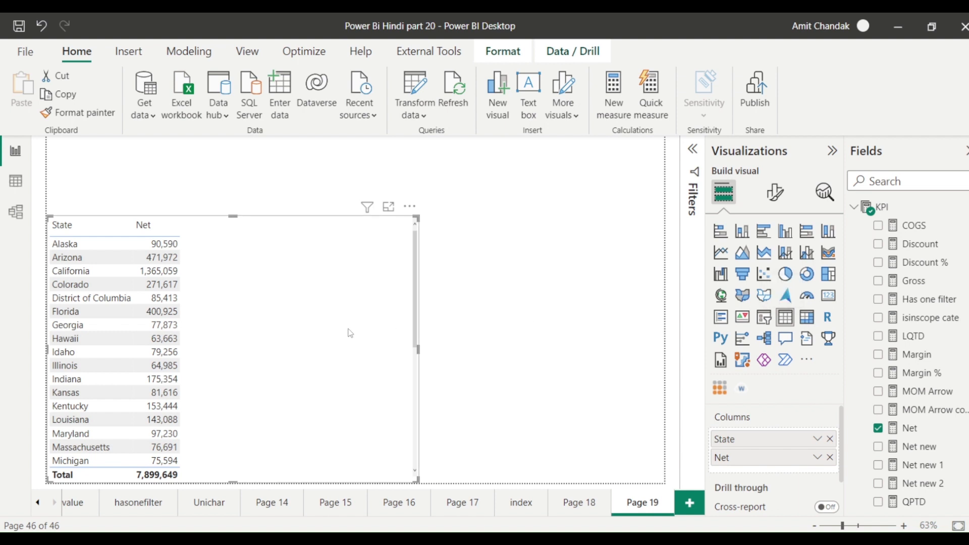
pyautogui.scroll(-2, 104, 326)
pyautogui.scroll(-5, 105, 331)
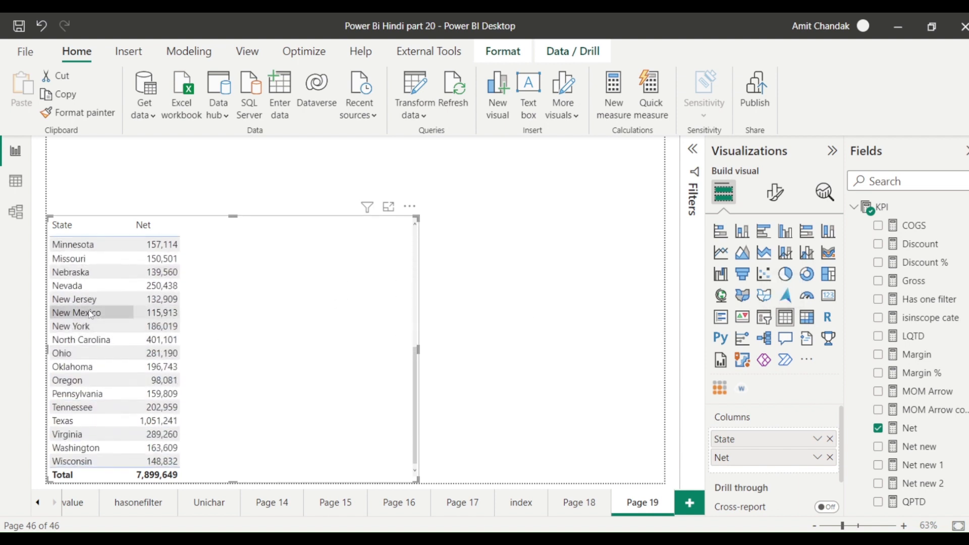
pyautogui.scroll(3, 289, 323)
pyautogui.scroll(3, 289, 323)
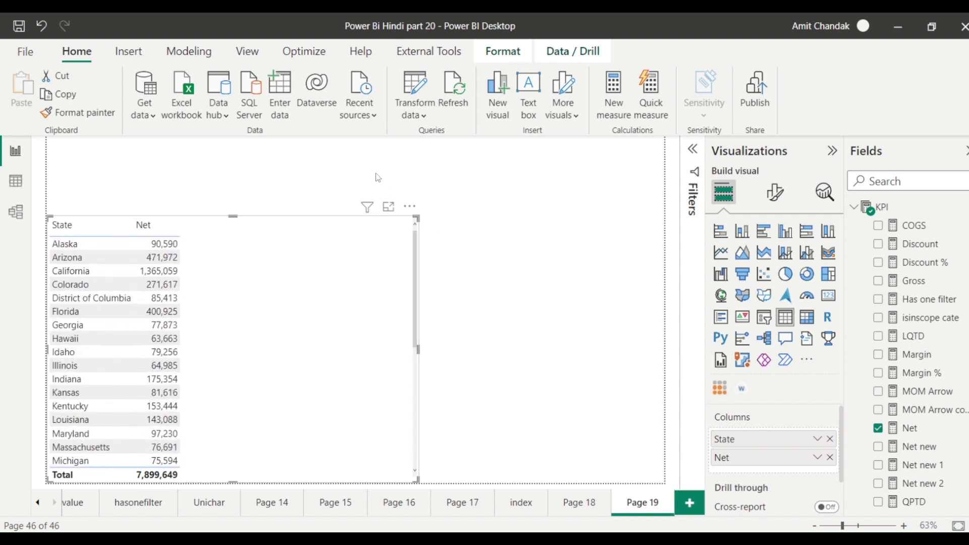
# Create a new security role named State in Manage roles.
pyautogui.click(249, 55)
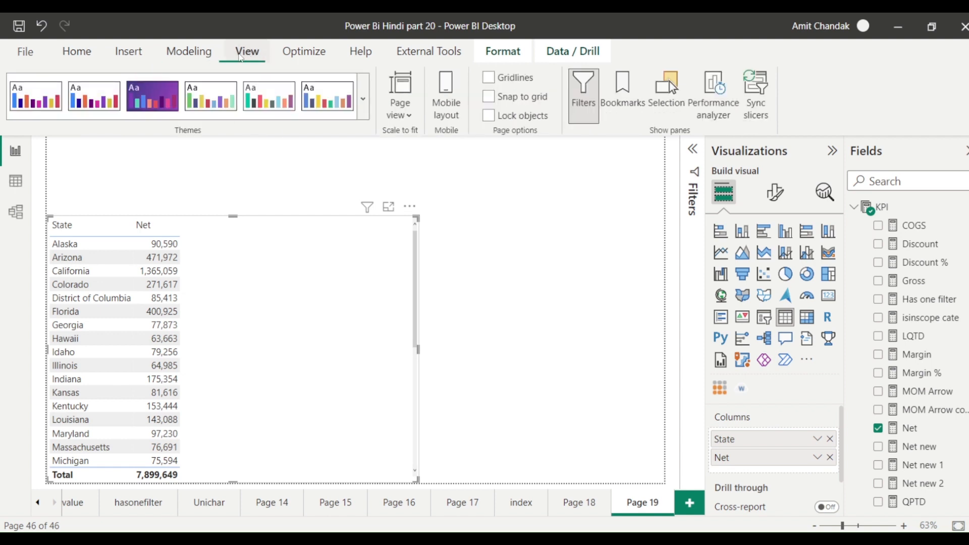
pyautogui.click(190, 59)
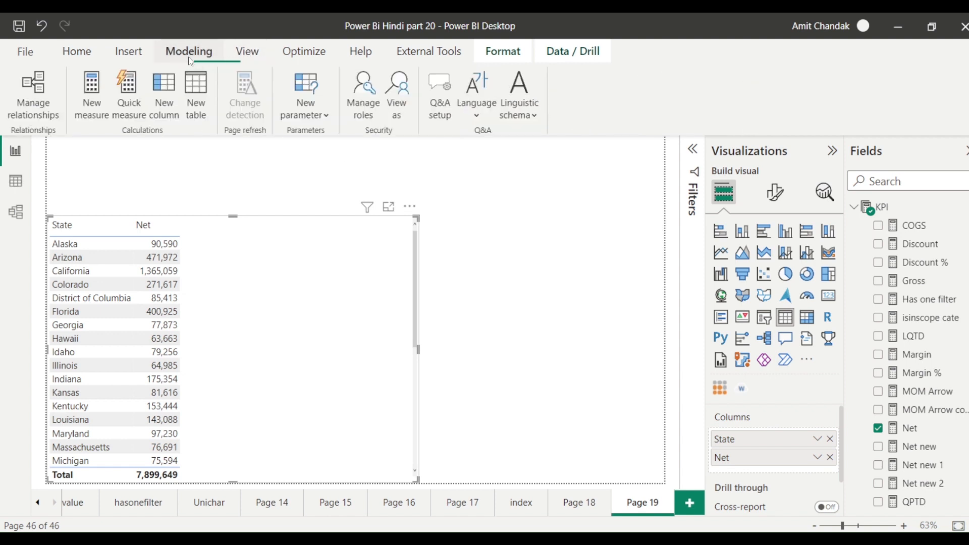
pyautogui.click(367, 119)
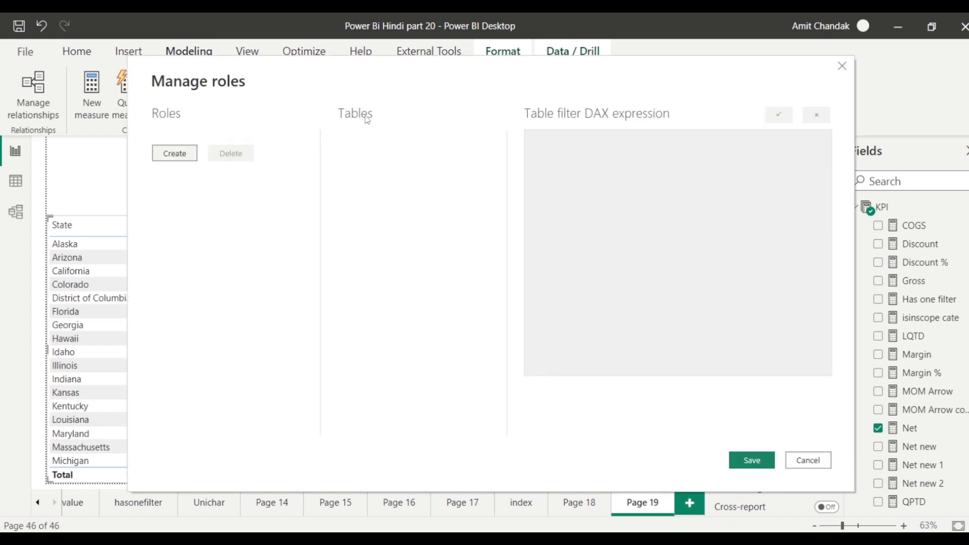
pyautogui.click(175, 153)
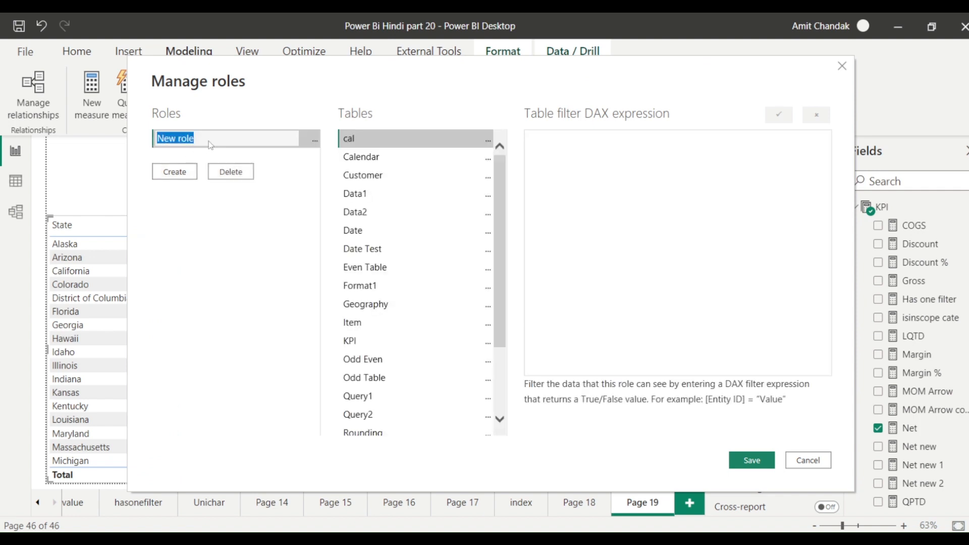
pyautogui.write('State')
# Filter the Geography table with [State] = "New York" and save the role.
pyautogui.scroll(-1, 461, 271)
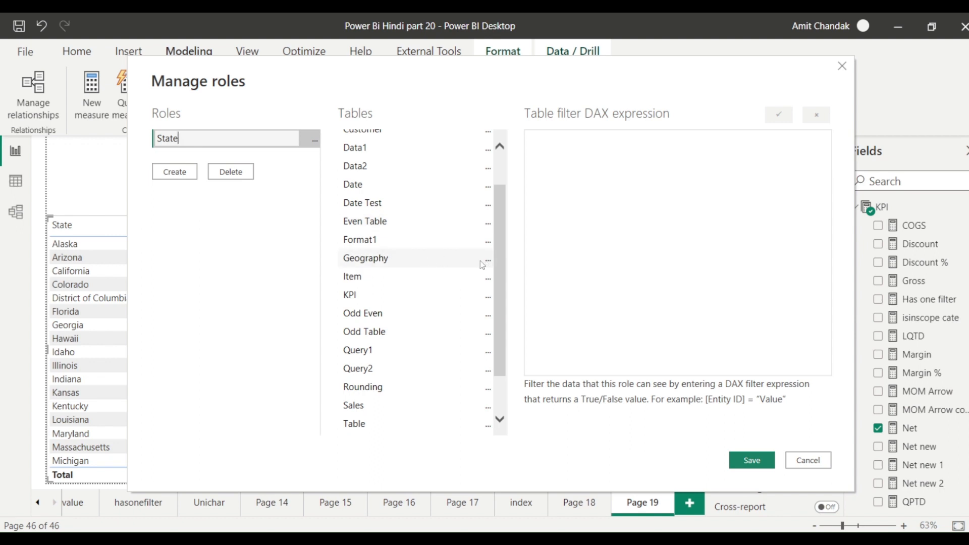
pyautogui.click(443, 260)
pyautogui.click(489, 264)
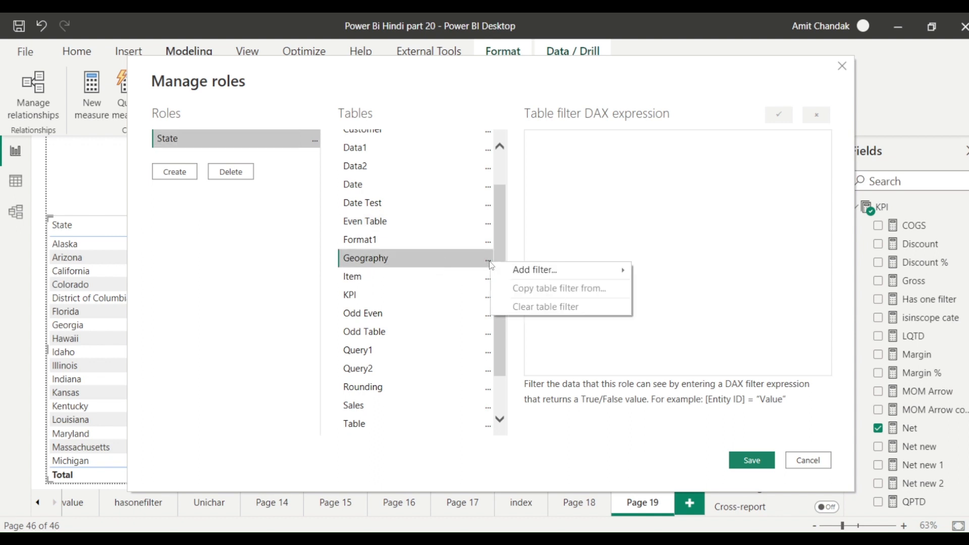
pyautogui.moveTo(556, 270)
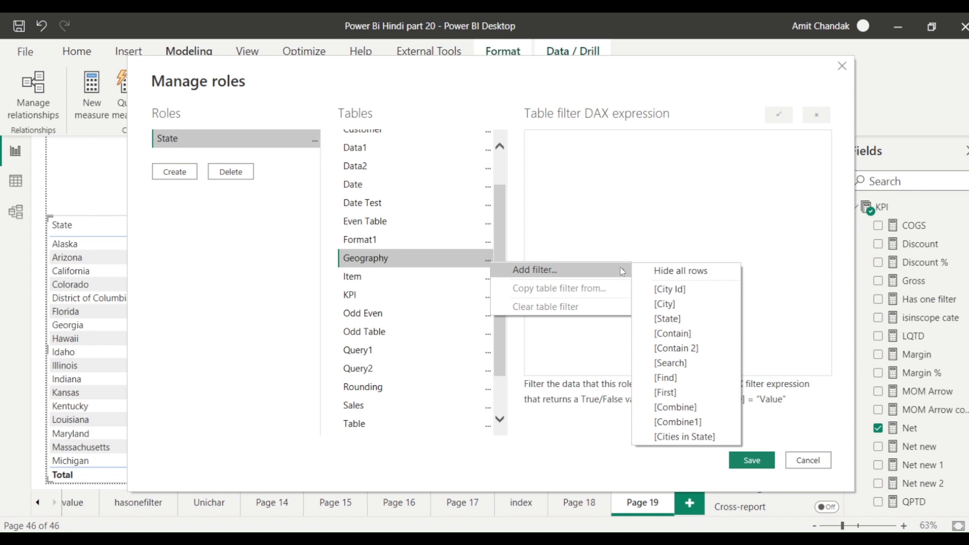
pyautogui.click(677, 317)
pyautogui.doubleClick(596, 146)
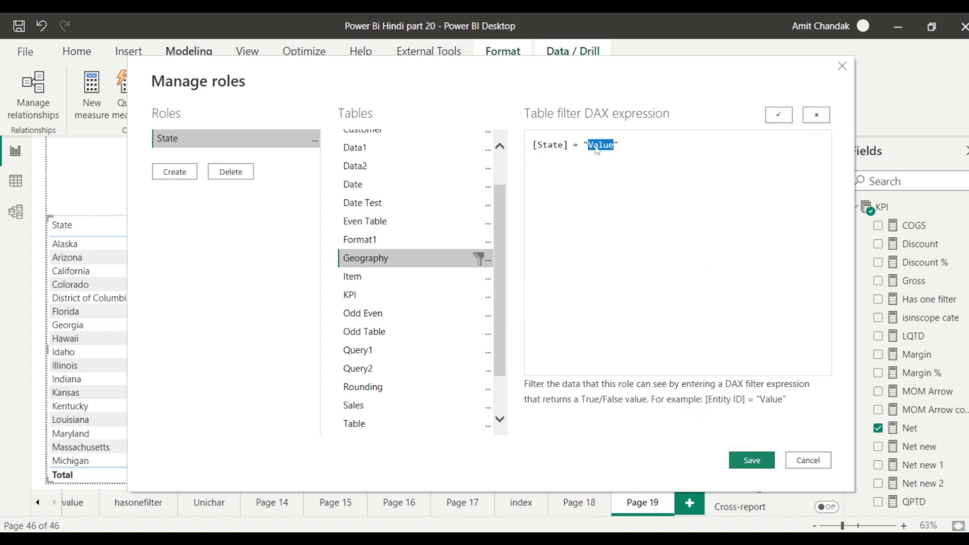
pyautogui.write('New York')
pyautogui.click(751, 461)
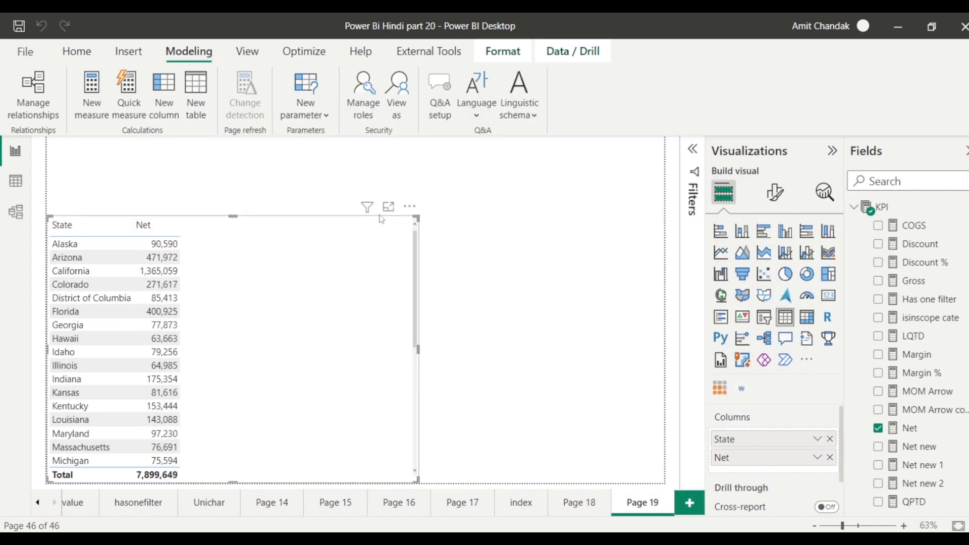
pyautogui.click(398, 101)
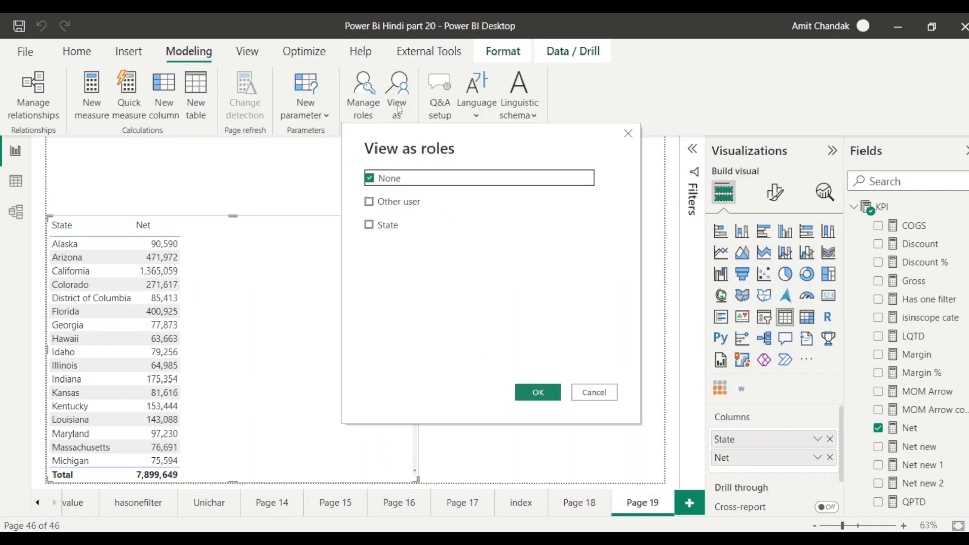
pyautogui.click(370, 225)
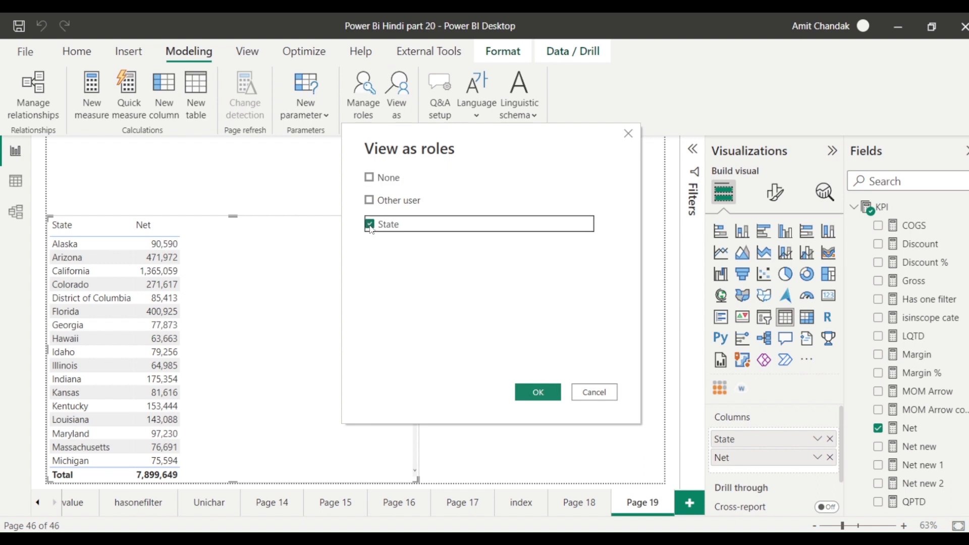
pyautogui.click(538, 392)
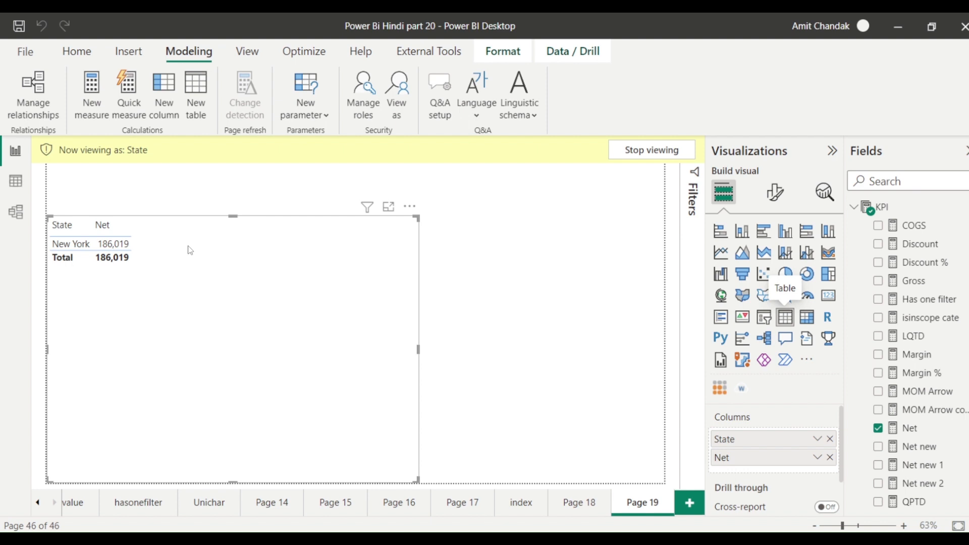
pyautogui.click(651, 150)
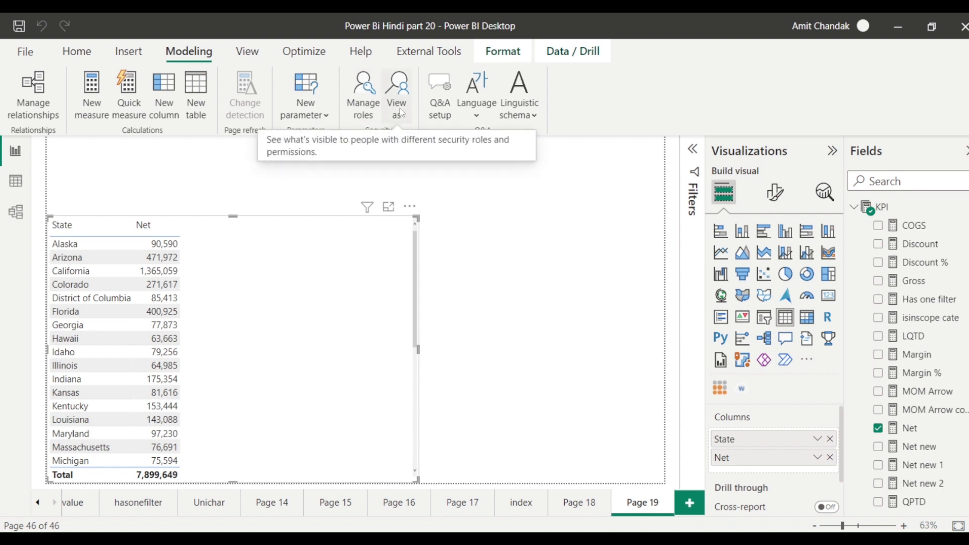
# Publish the report to the Demo workspace.
pyautogui.click(77, 51)
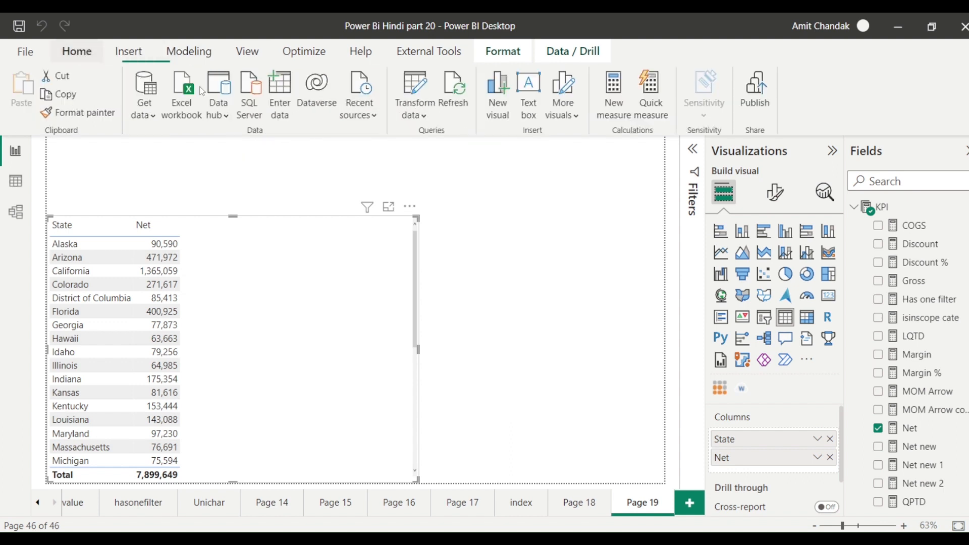
pyautogui.click(767, 97)
pyautogui.click(318, 267)
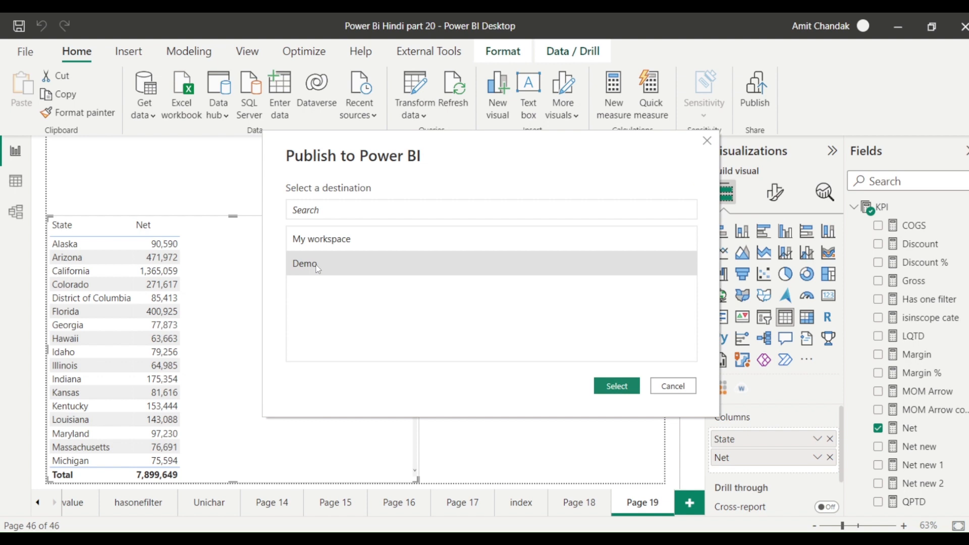
pyautogui.click(617, 387)
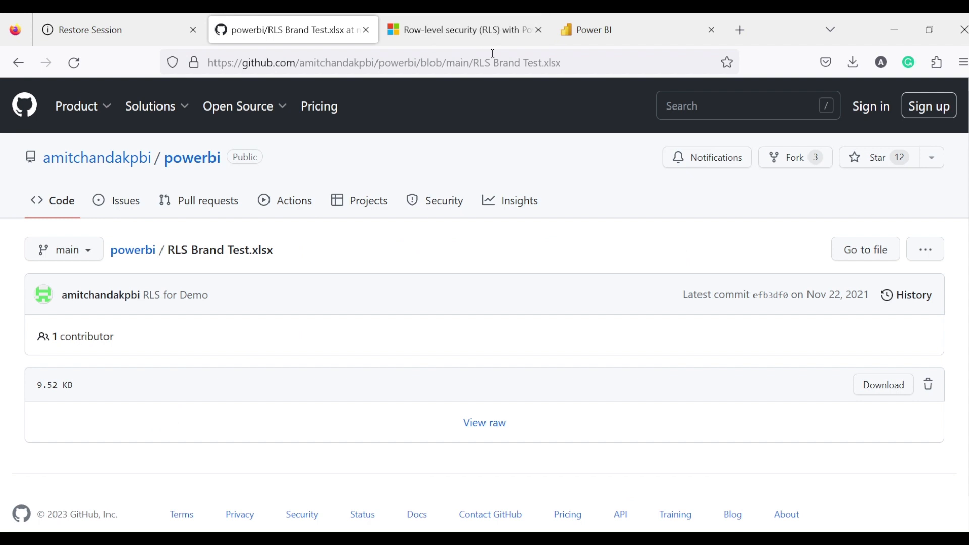
# Open the refreshed Demo workspace, view the Power Bi Hindi part 20 report, and return to the list.
pyautogui.click(482, 32)
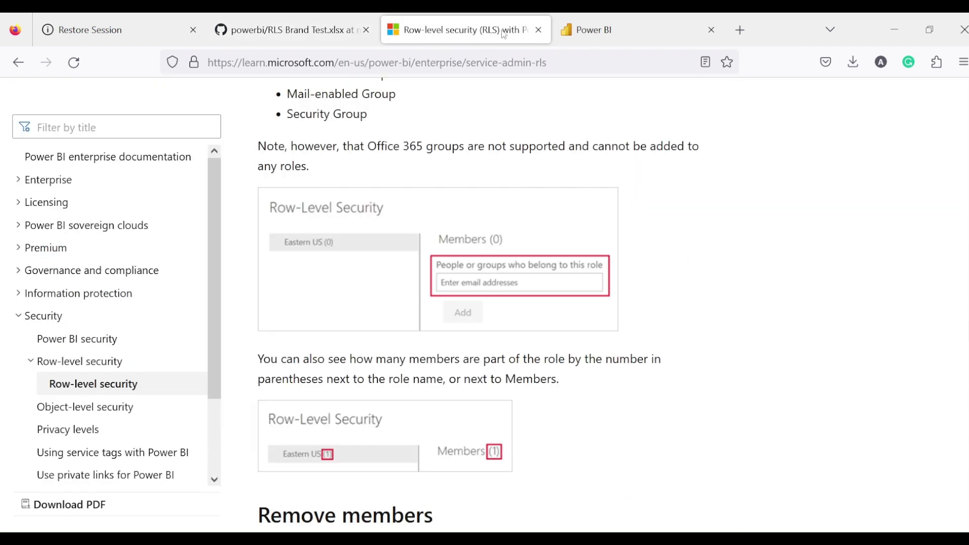
pyautogui.click(592, 30)
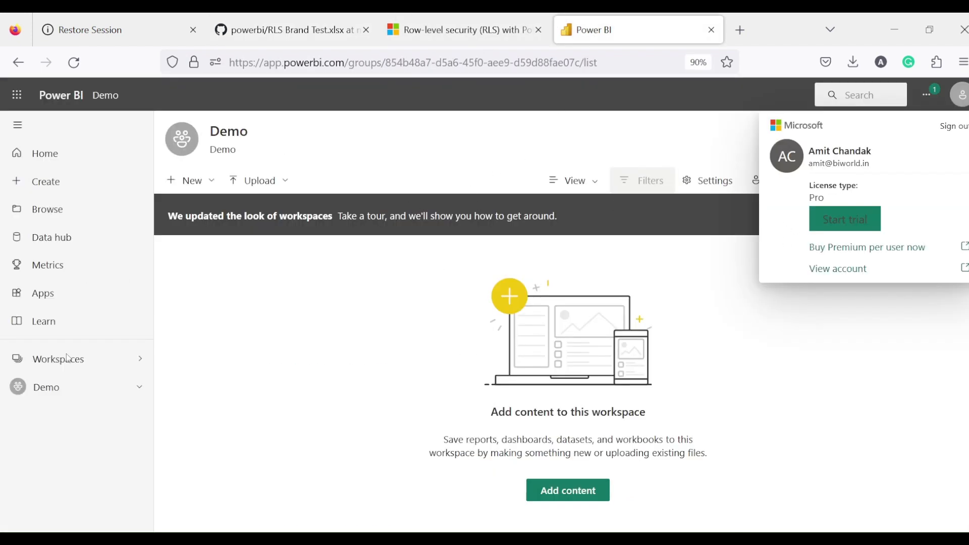
pyautogui.click(69, 398)
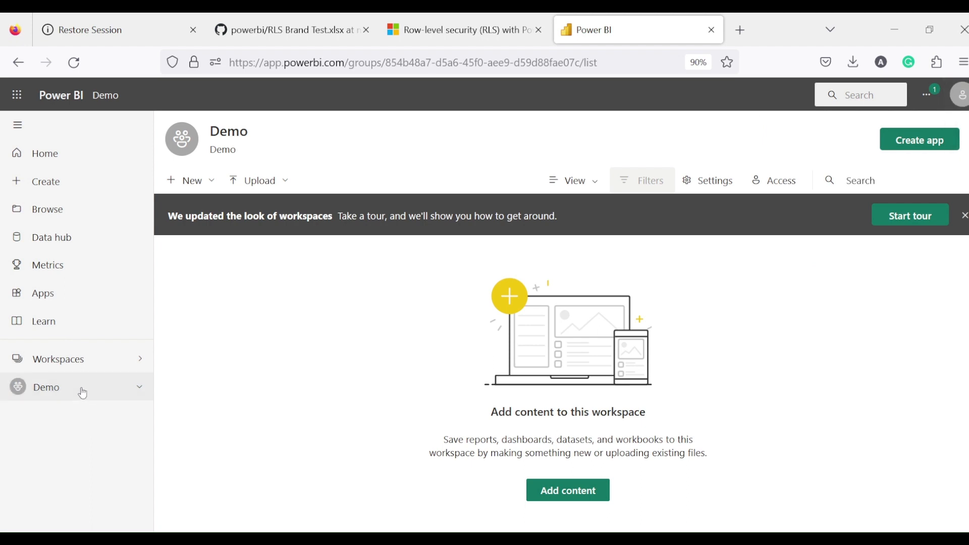
pyautogui.click(74, 62)
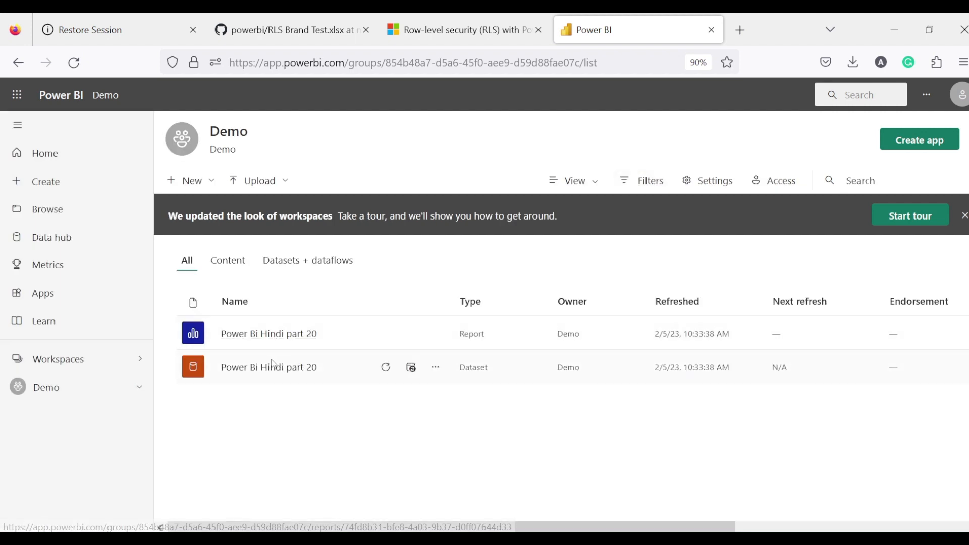
pyautogui.click(283, 335)
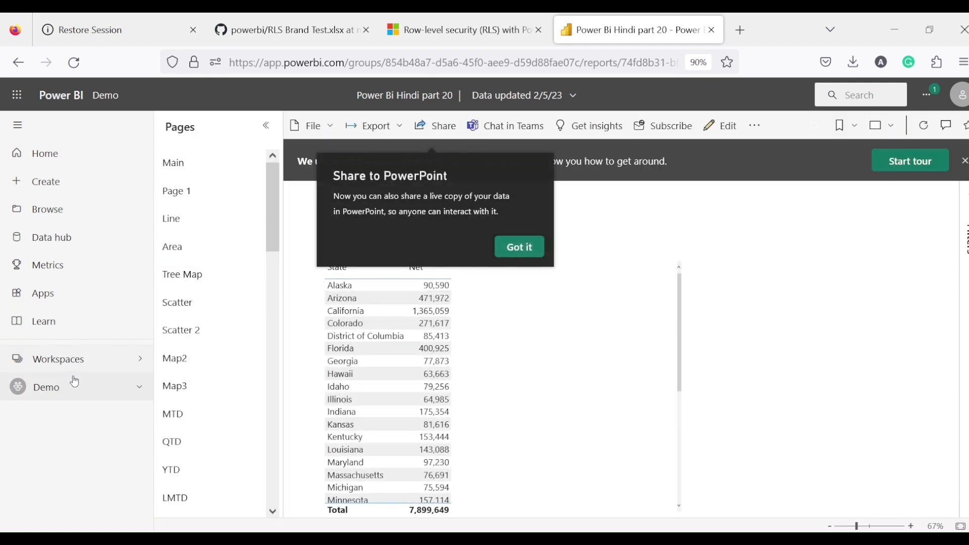
pyautogui.click(266, 126)
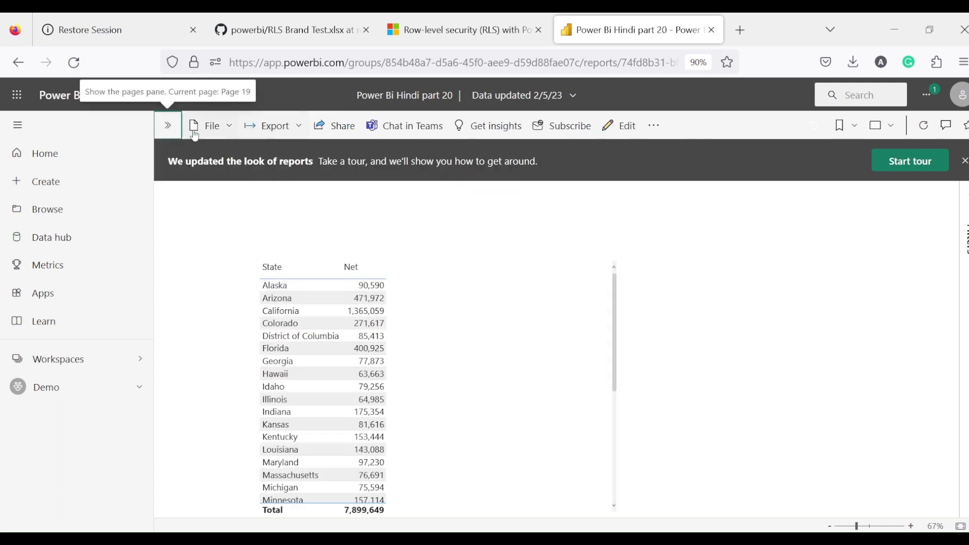
pyautogui.click(107, 96)
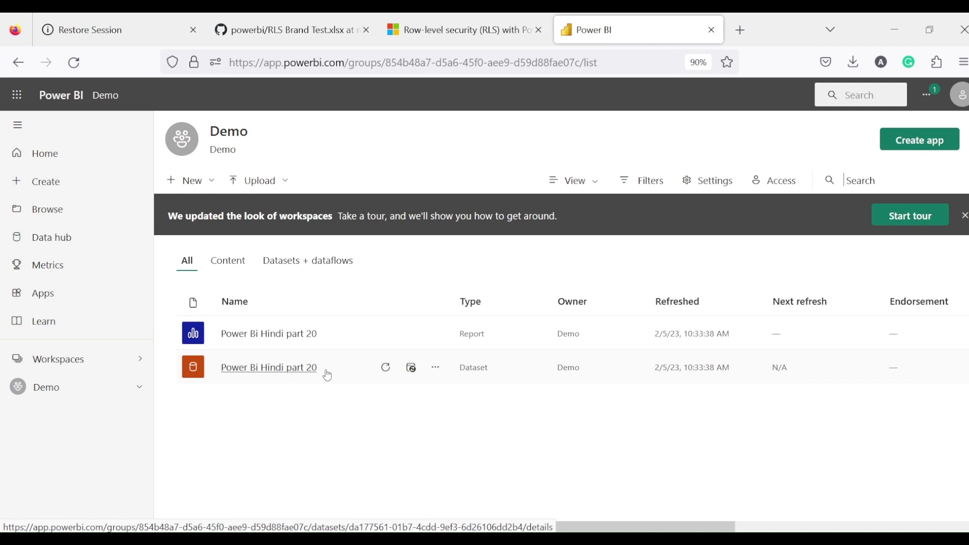
# Open the Power Bi Hindi part 20 dataset's row-level security settings.
pyautogui.click(437, 377)
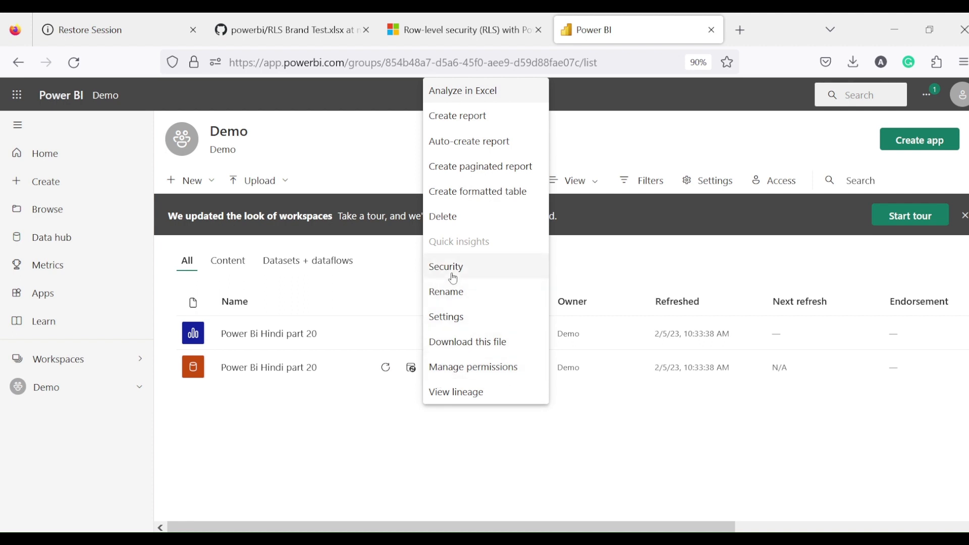
pyautogui.click(411, 420)
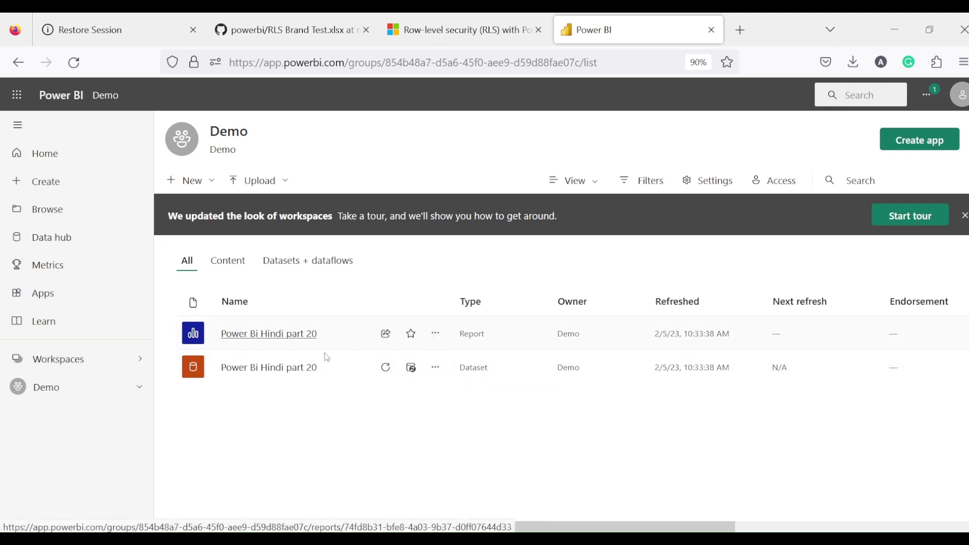
pyautogui.click(352, 341)
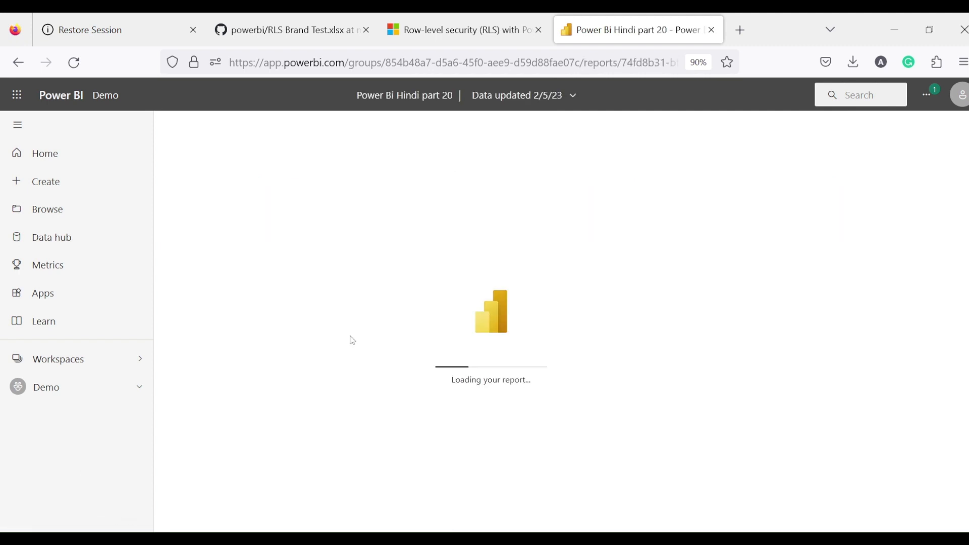
pyautogui.click(18, 62)
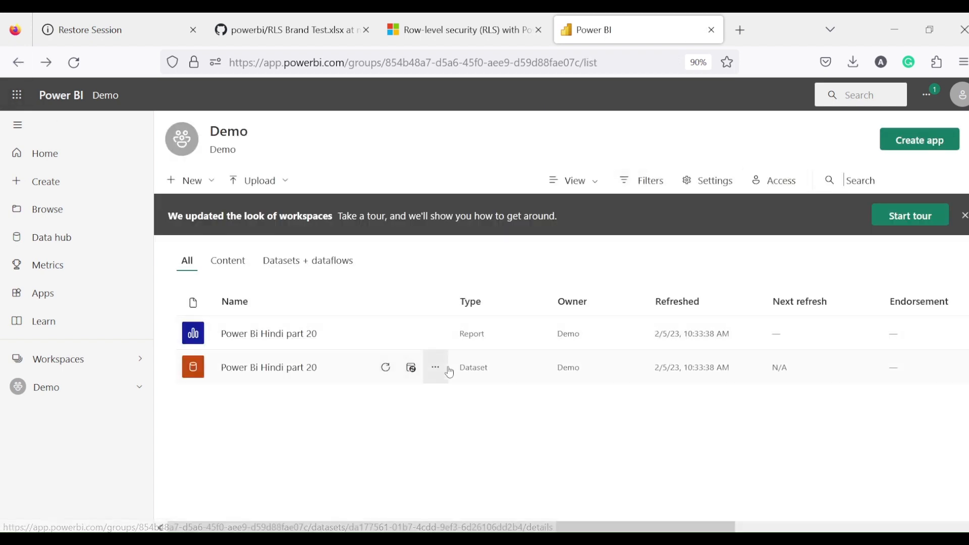
pyautogui.click(440, 368)
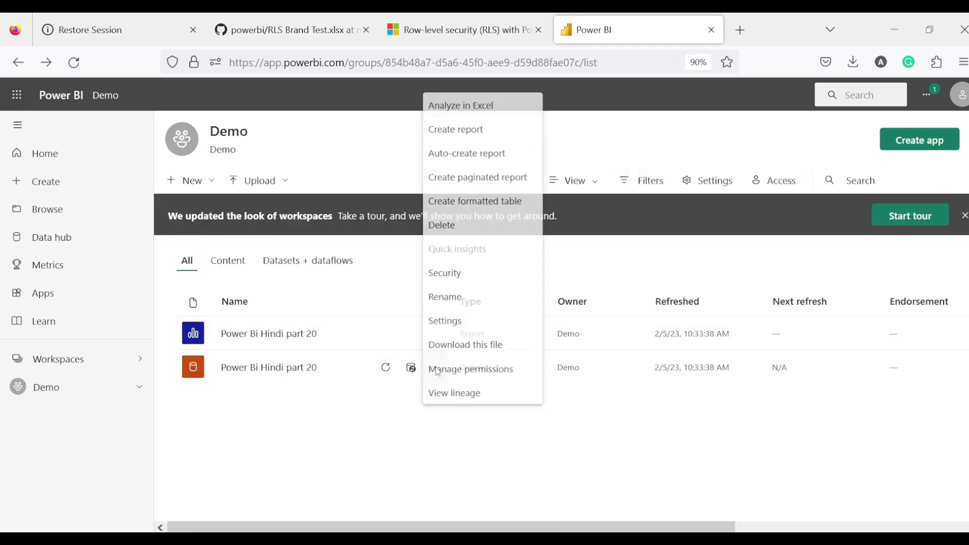
pyautogui.click(446, 267)
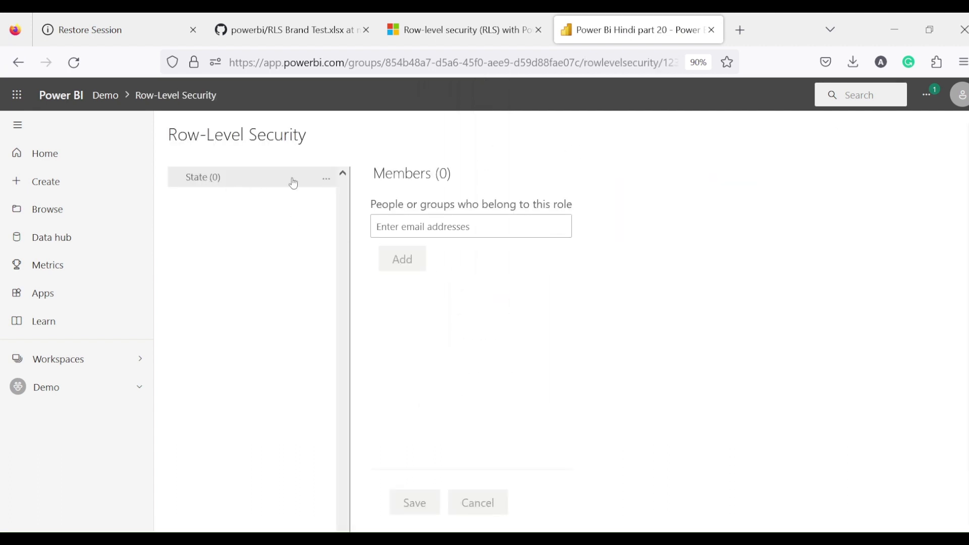
# Add a suggested person to the State role, then remove them again, leaving 0 members.
pyautogui.click(408, 233)
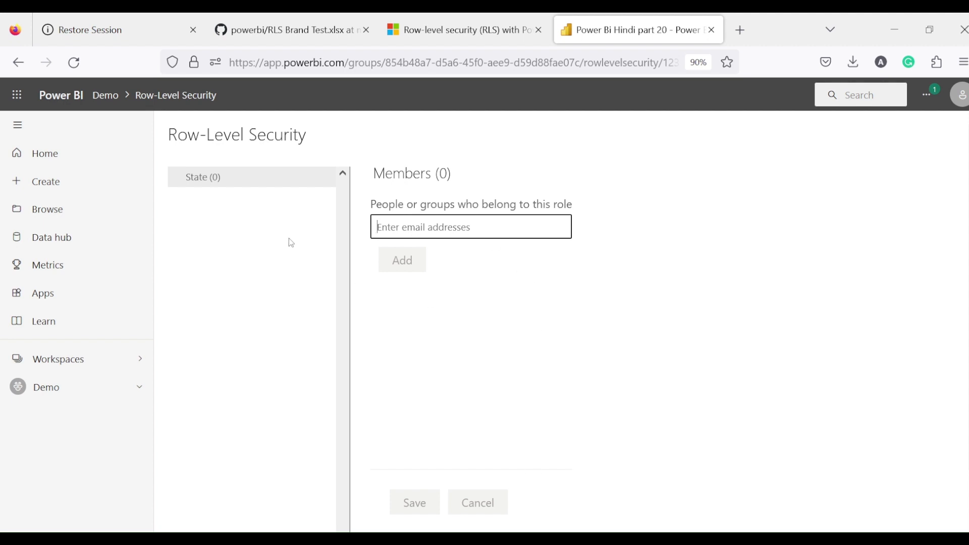
pyautogui.write('ami')
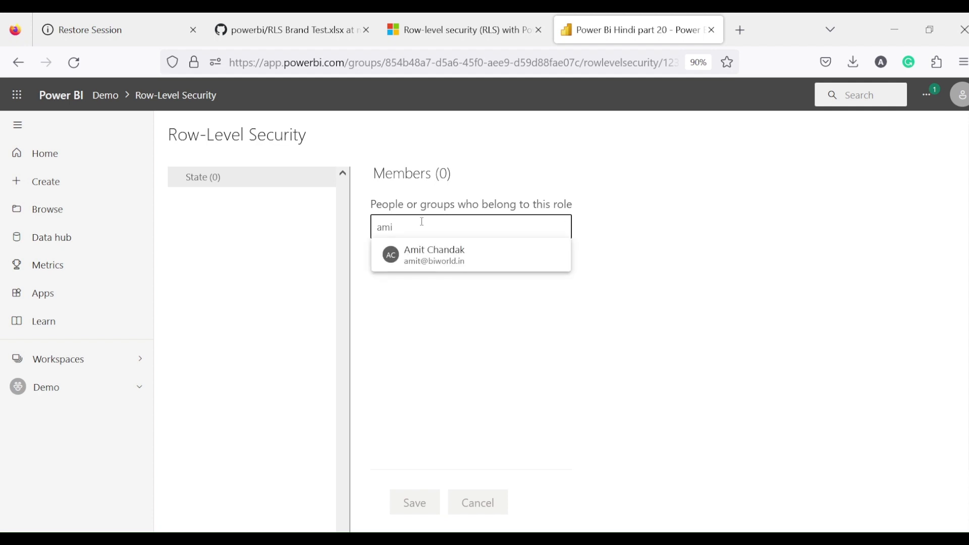
pyautogui.click(422, 255)
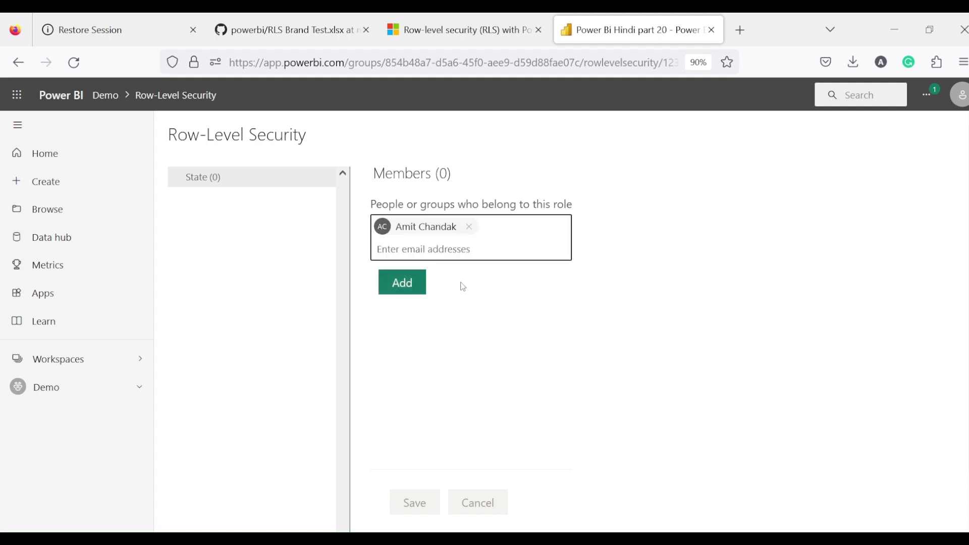
pyautogui.click(469, 227)
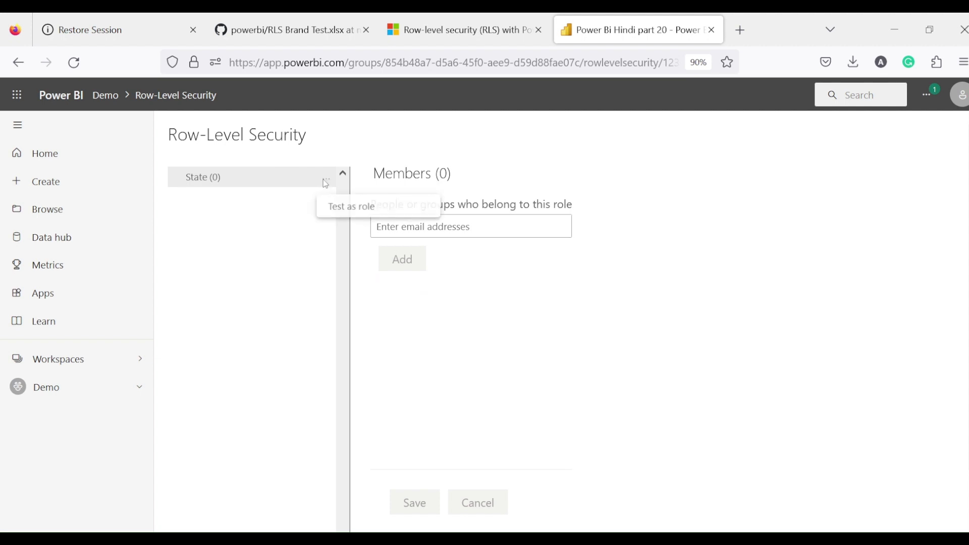
# Test the report as the State role and dismiss the Share to PowerPoint tip.
pyautogui.click(334, 212)
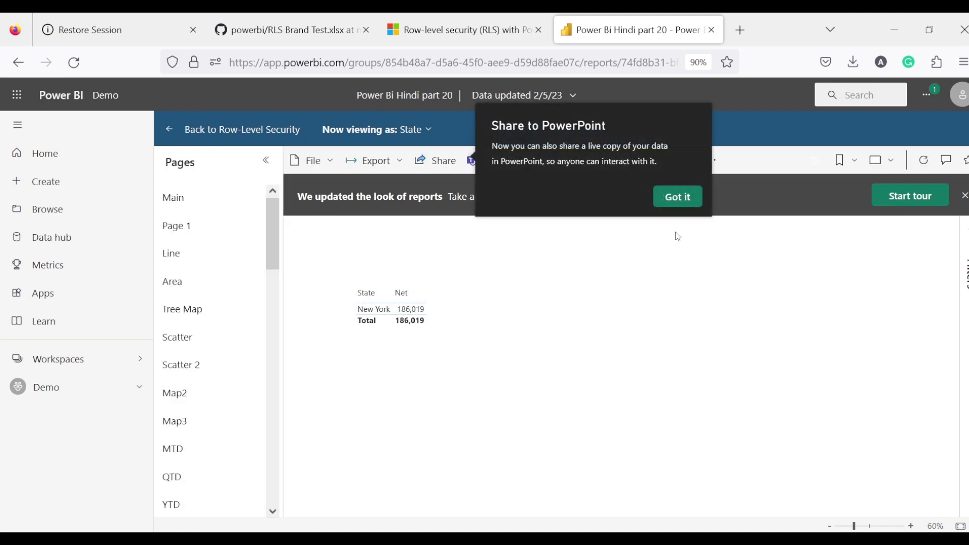
pyautogui.click(691, 196)
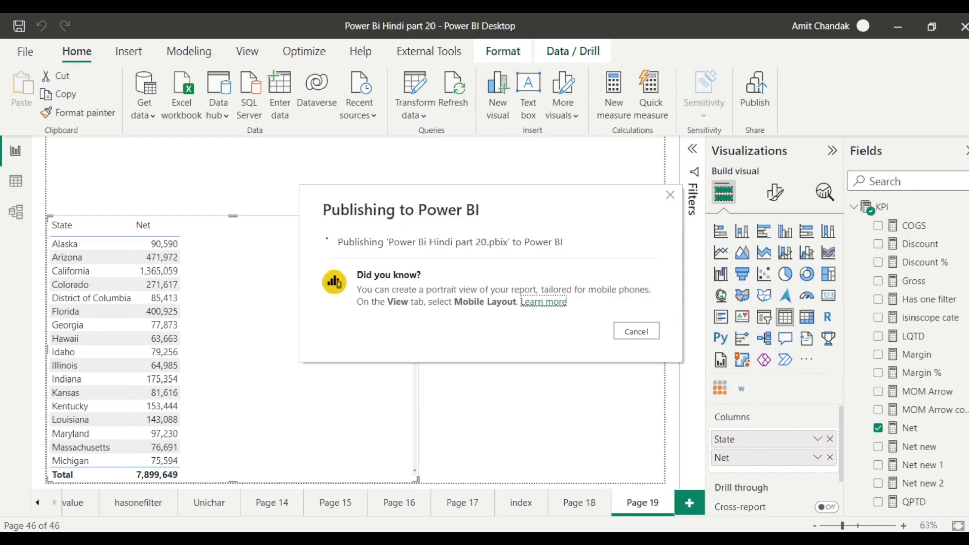
# Close the Publishing to Power BI progress window.
pyautogui.click(671, 194)
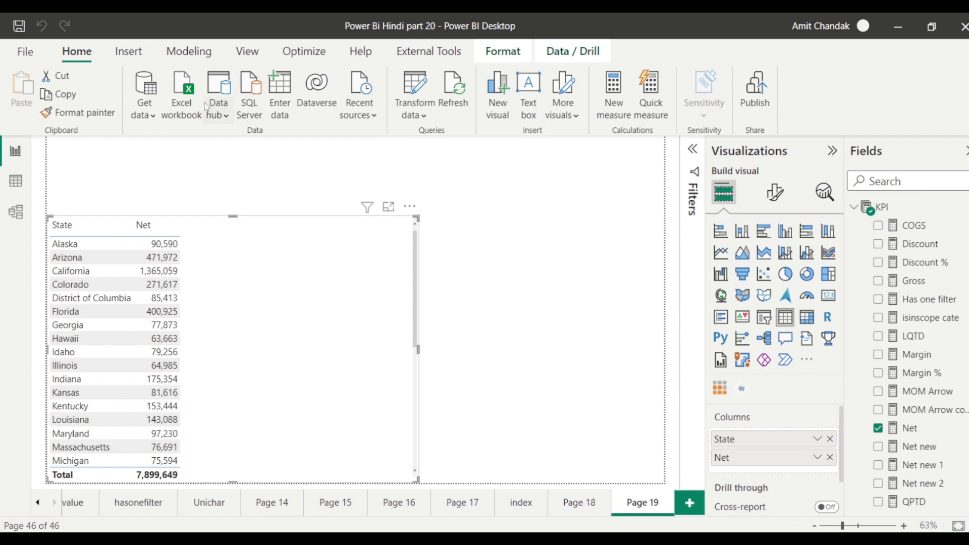
# Import Sheet1 from the RLS Brand Test.xlsx workbook as a new query.
pyautogui.click(180, 107)
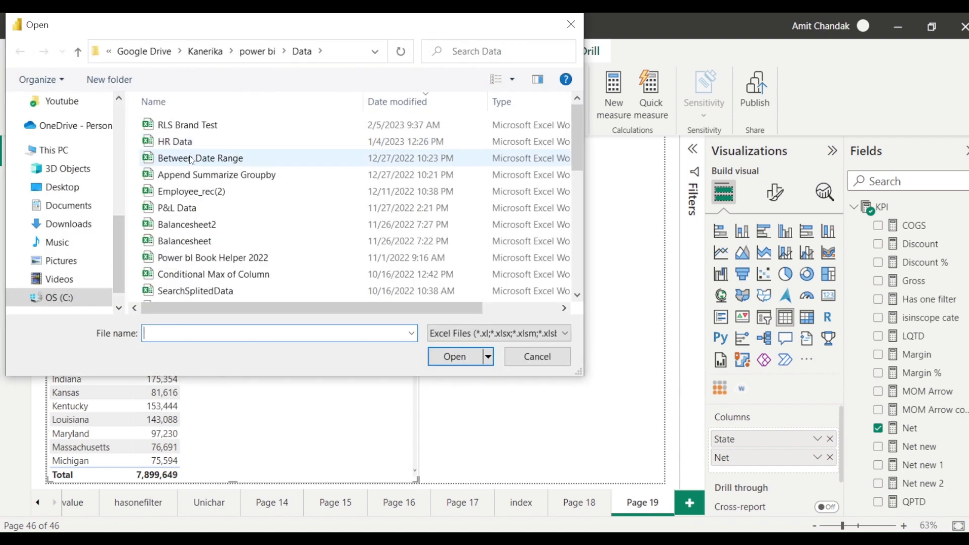
pyautogui.click(188, 126)
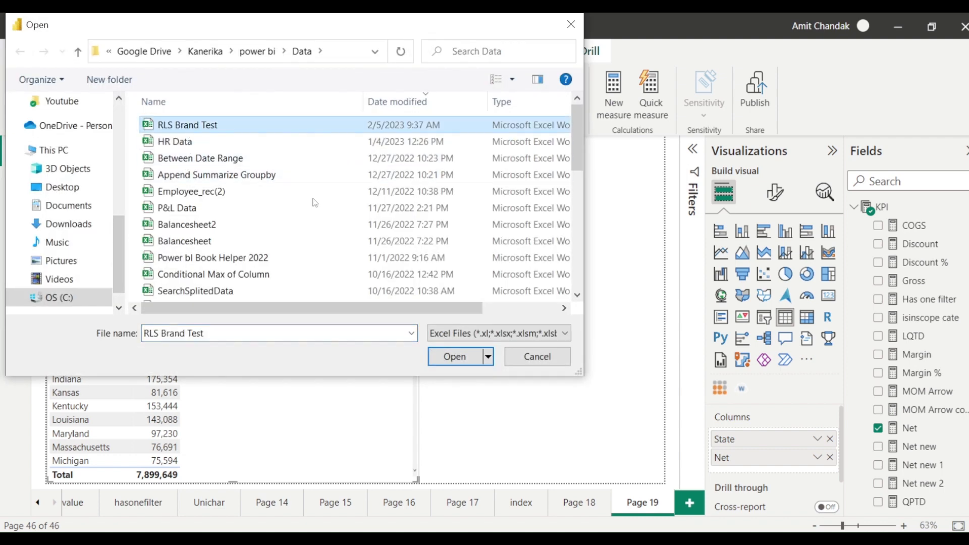
pyautogui.click(455, 358)
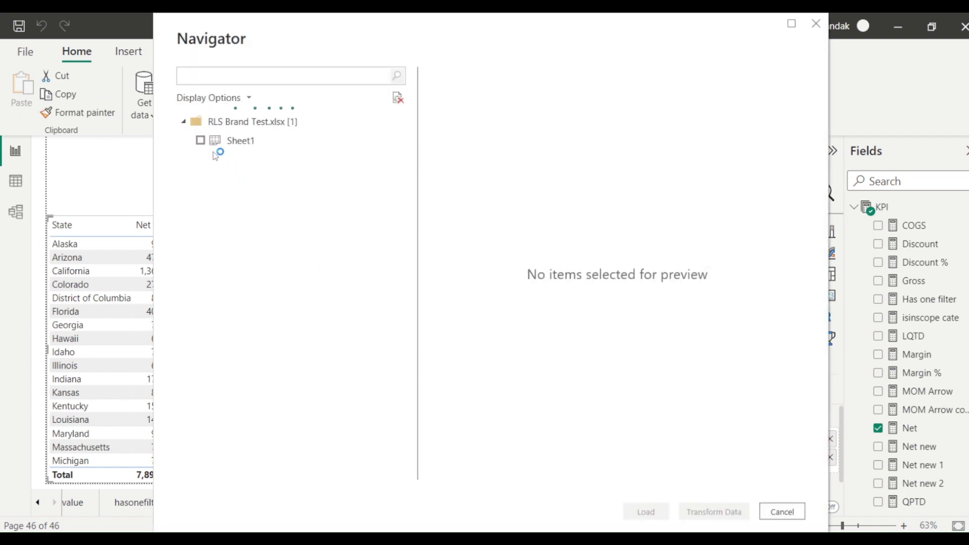
pyautogui.click(200, 140)
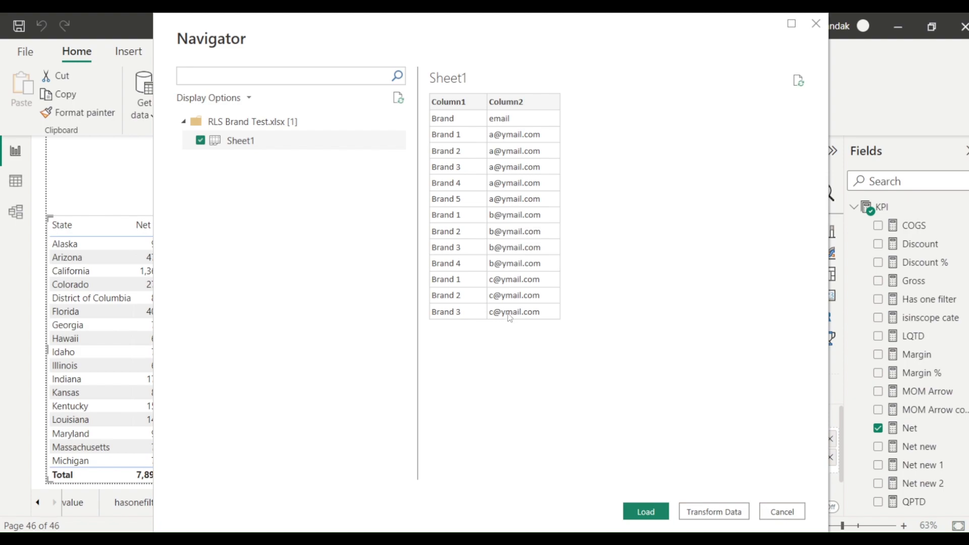
pyautogui.click(711, 513)
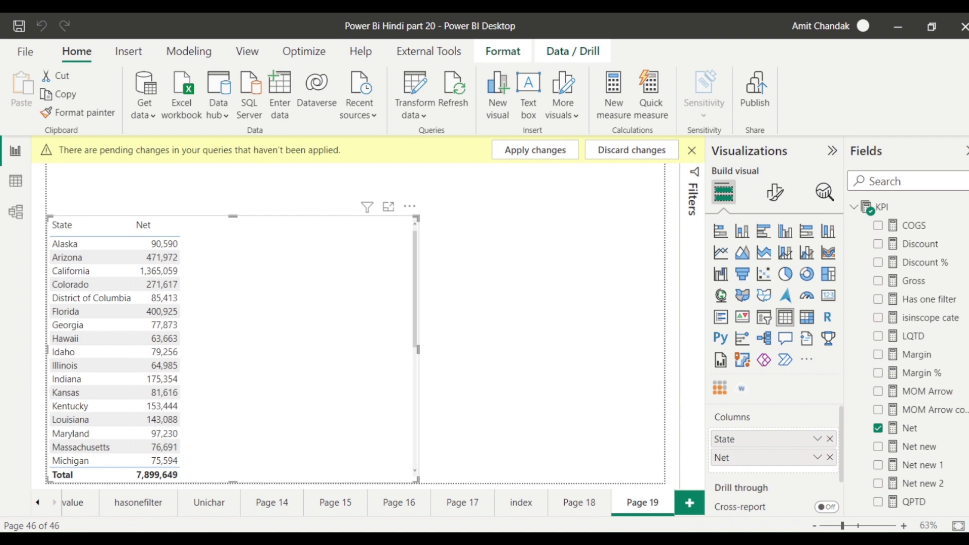
# Maximize the Power Query Editor and promote the first row to Brand and email headers.
pyautogui.moveTo(968, 50); pyautogui.dragTo(734, 52)
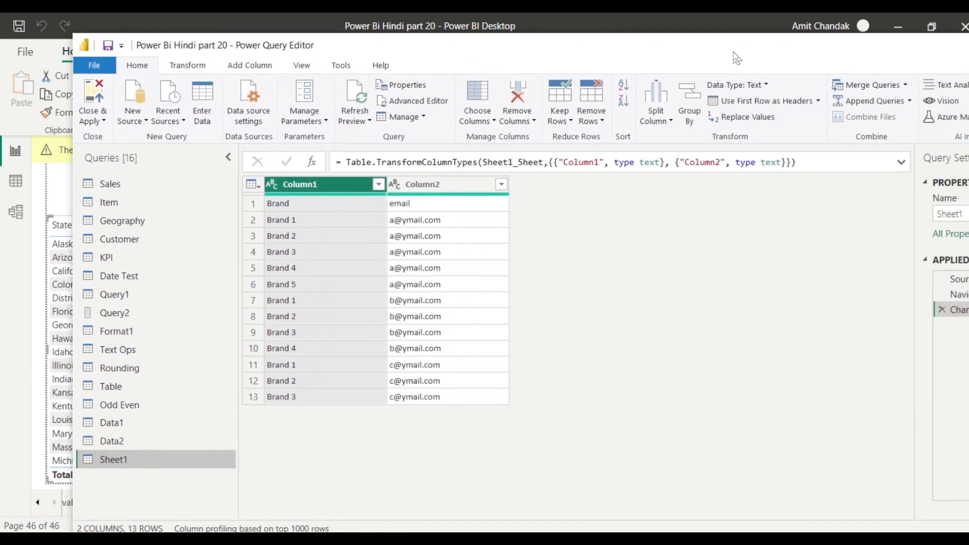
pyautogui.doubleClick(867, 52)
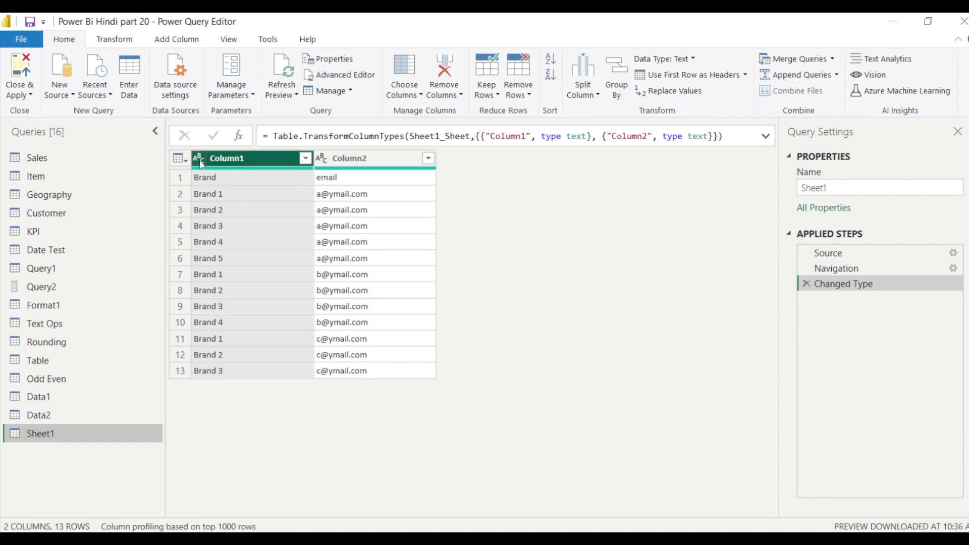
pyautogui.click(679, 74)
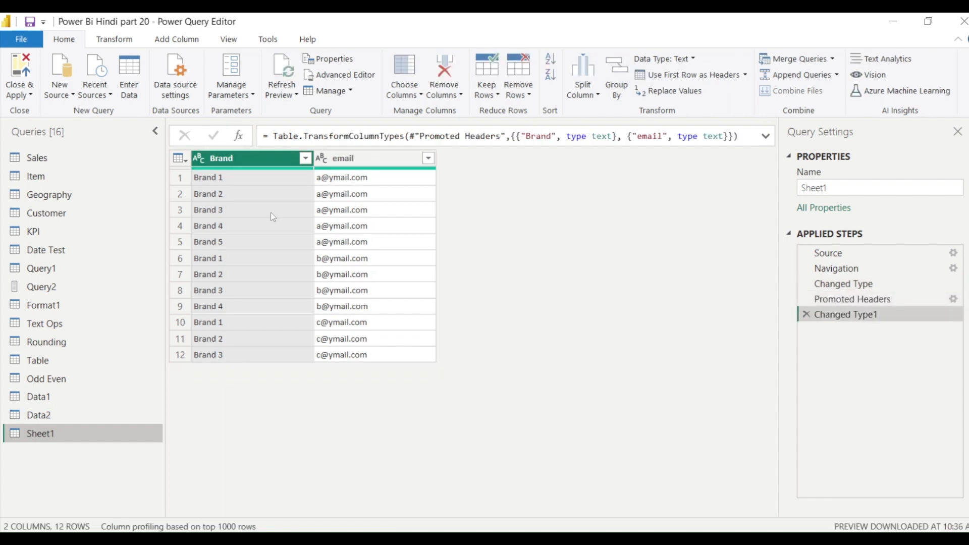
# Rename the Sheet1 query to 'Brand Sec' and close and apply the changes.
pyautogui.doubleClick(63, 438)
pyautogui.write('Brn')
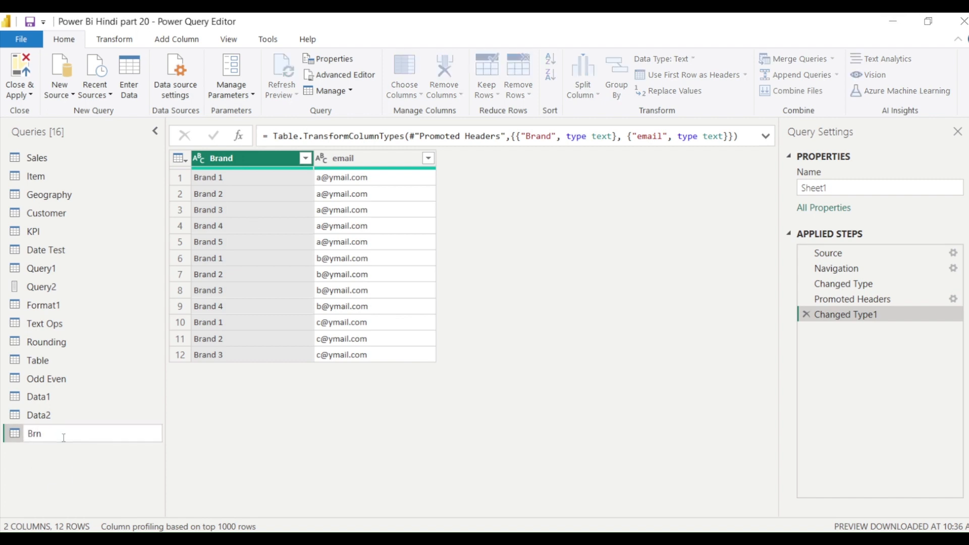
pyautogui.write('and Sec')
pyautogui.press('Return')
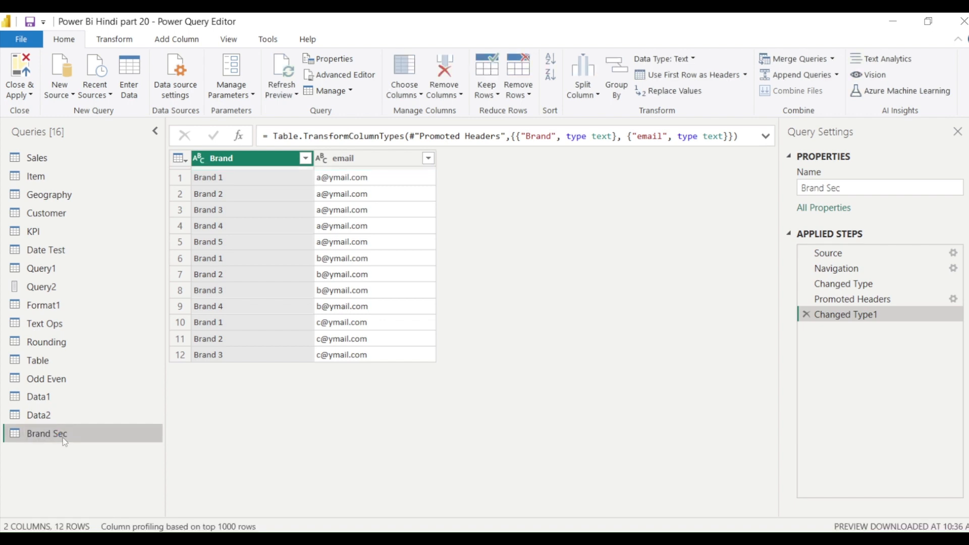
pyautogui.click(32, 93)
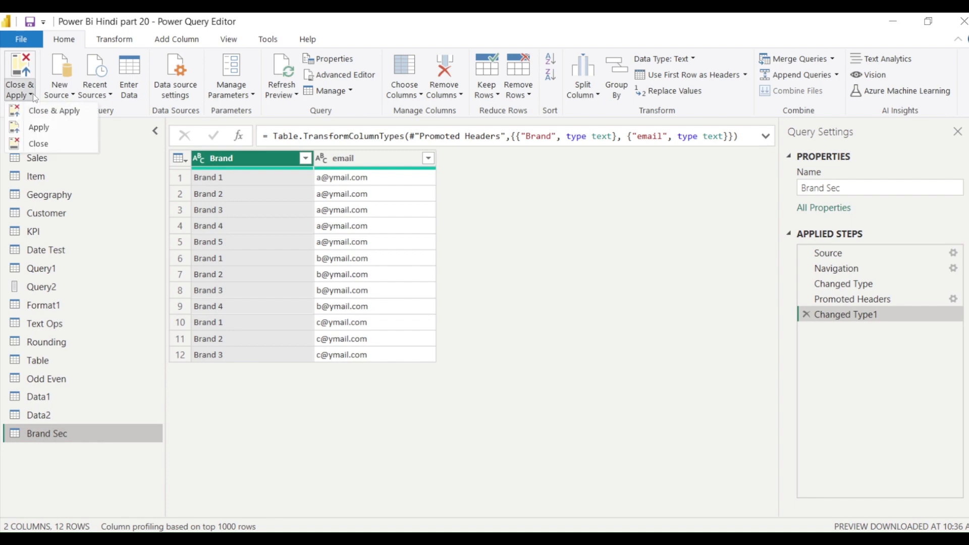
pyautogui.click(31, 112)
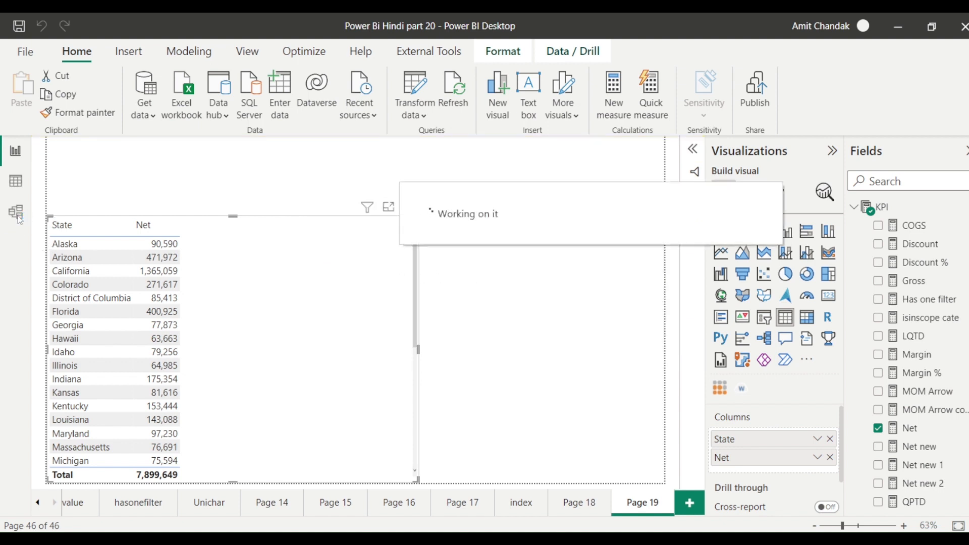
# Switch to Model view and add a new empty layout, Layout 2.
pyautogui.click(17, 215)
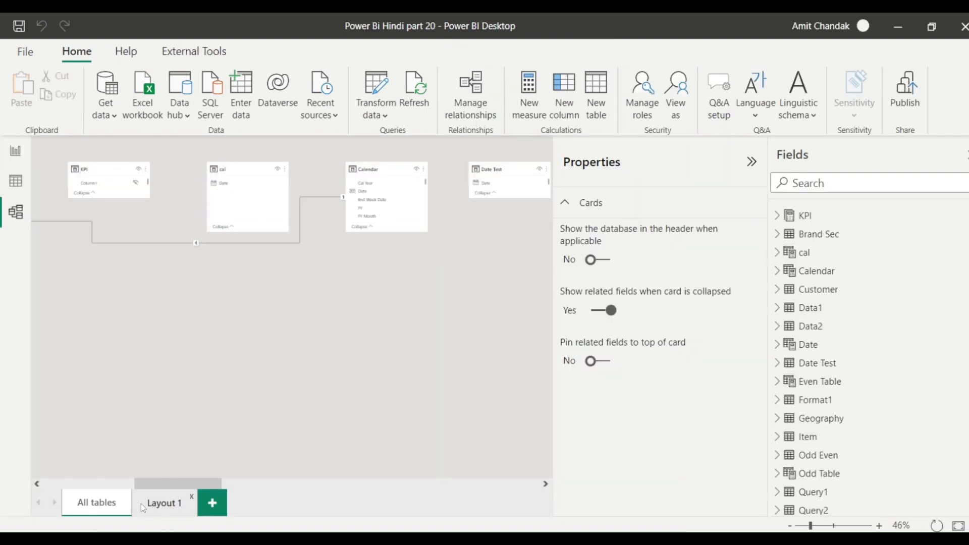
pyautogui.click(208, 505)
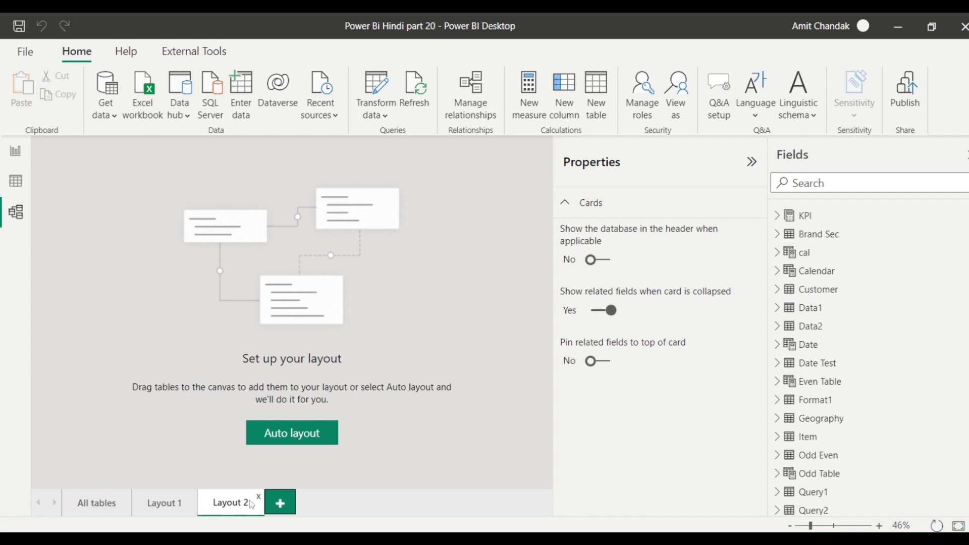
pyautogui.scroll(-3, 807, 369)
pyautogui.scroll(-1, 810, 372)
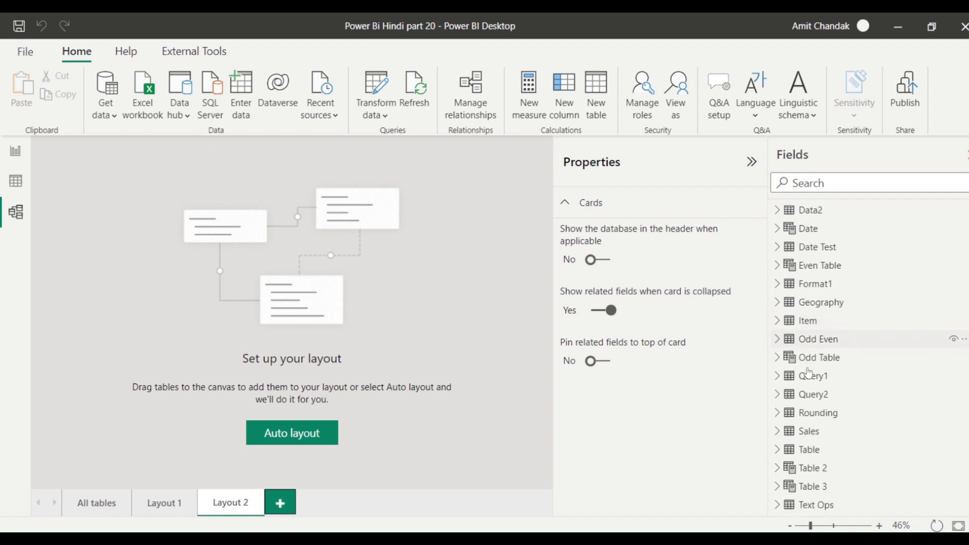
pyautogui.scroll(3, 831, 366)
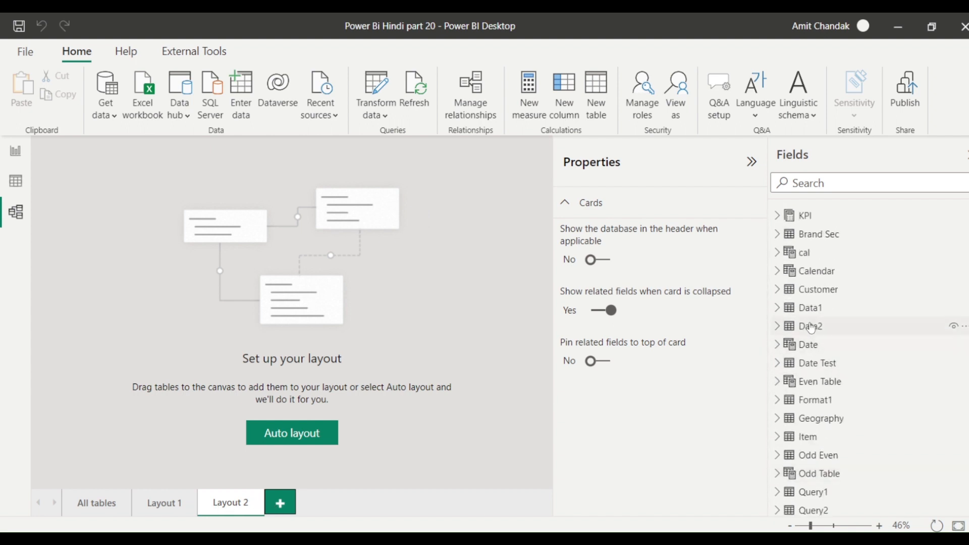
pyautogui.scroll(-3, 819, 376)
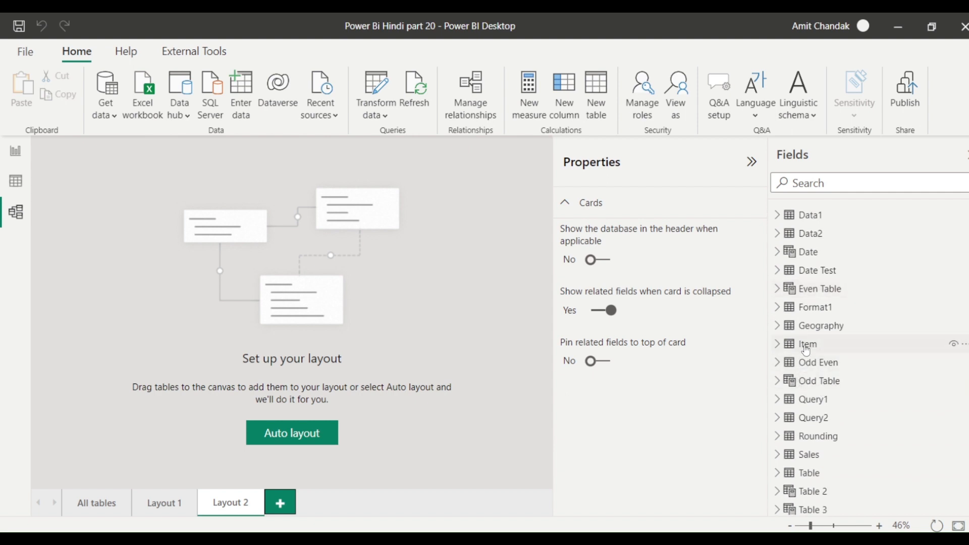
# Place Item and Brand Sec on Layout 2 and drag Brand Sec[Brand] onto Item[Brand].
pyautogui.moveTo(808, 344); pyautogui.dragTo(170, 250)
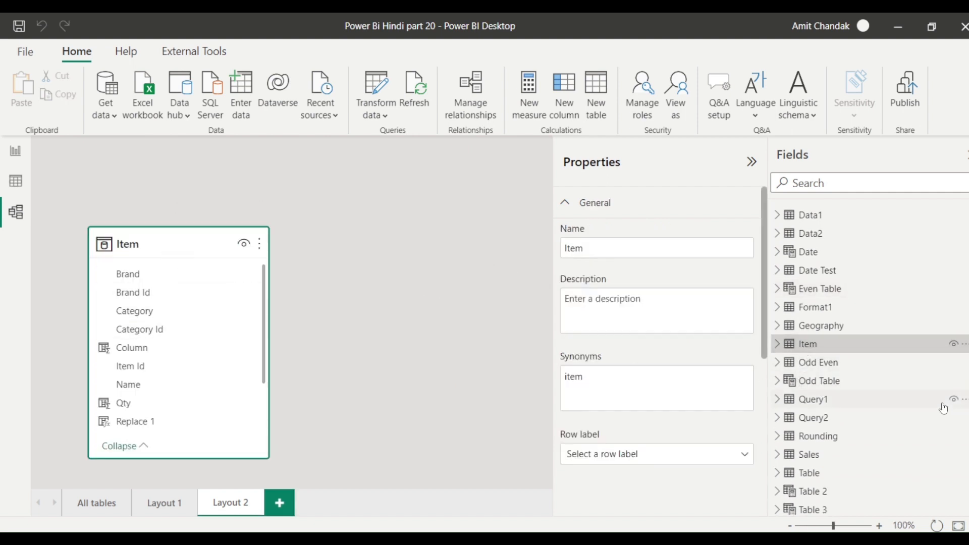
pyautogui.scroll(-1, 855, 400)
pyautogui.scroll(3, 840, 357)
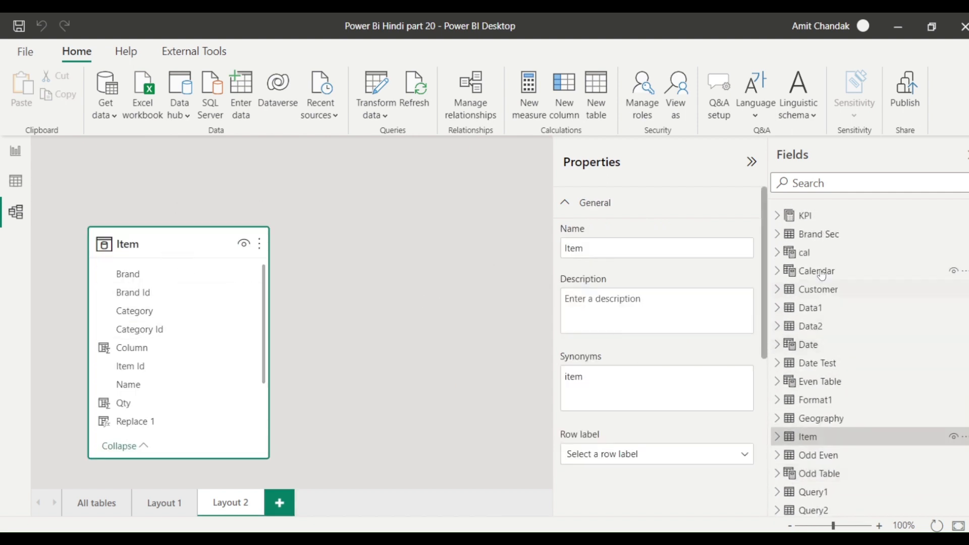
pyautogui.moveTo(818, 235); pyautogui.dragTo(463, 248)
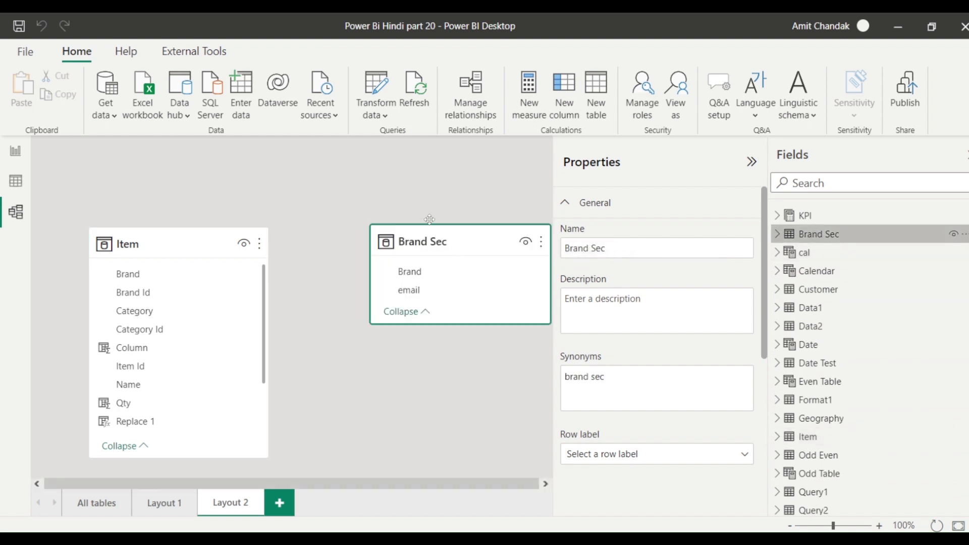
pyautogui.moveTo(411, 275); pyautogui.dragTo(178, 280)
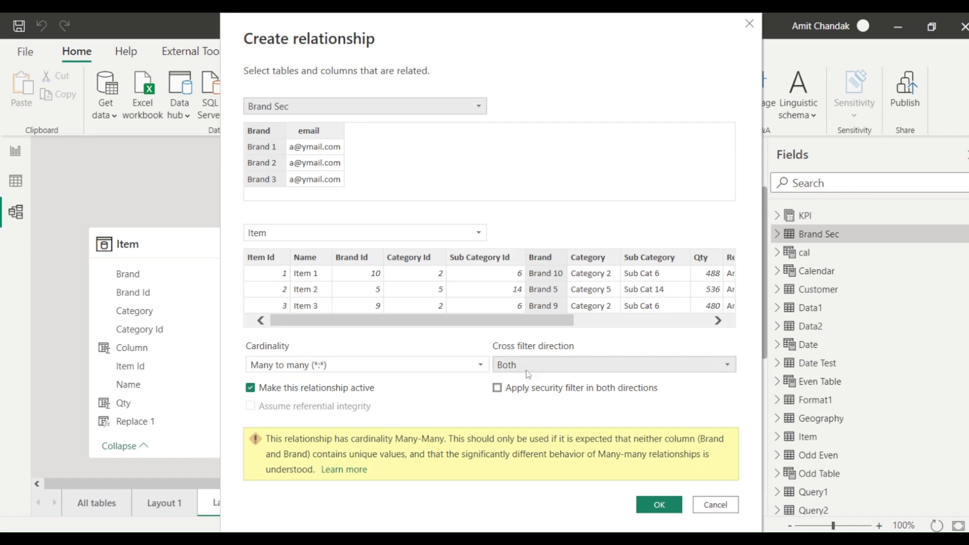
# Create the Brand relationship as many-to-many, cross filter Both, with security filtering in both directions.
pyautogui.click(498, 388)
pyautogui.click(498, 392)
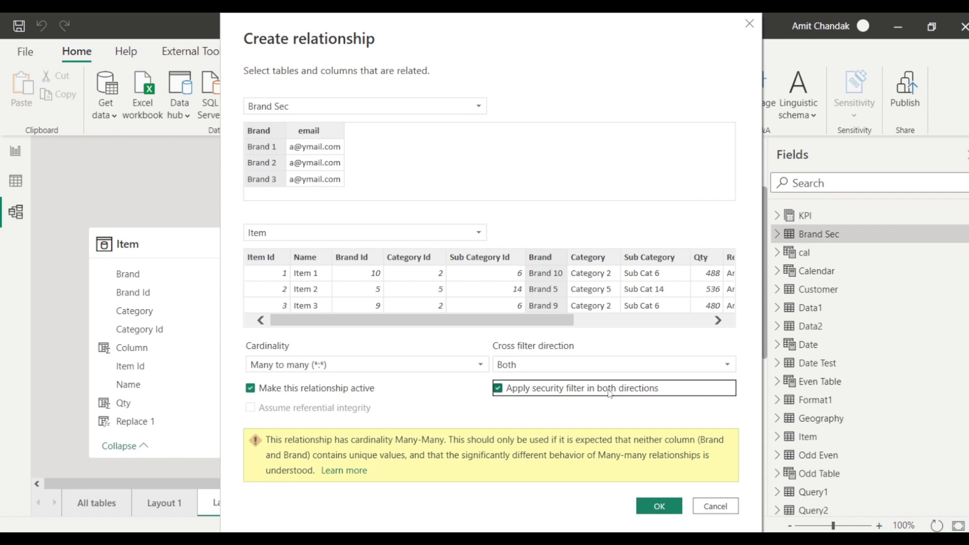
pyautogui.click(546, 363)
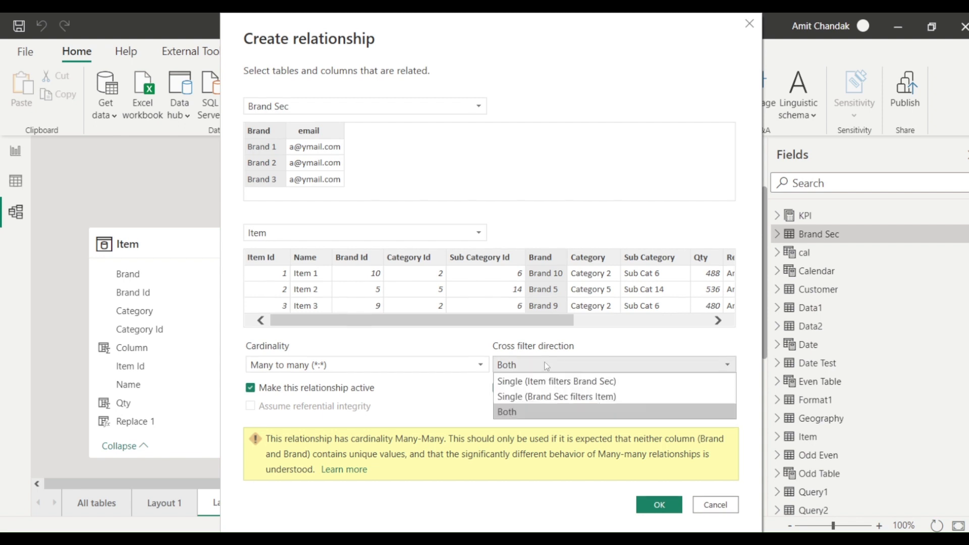
pyautogui.click(547, 397)
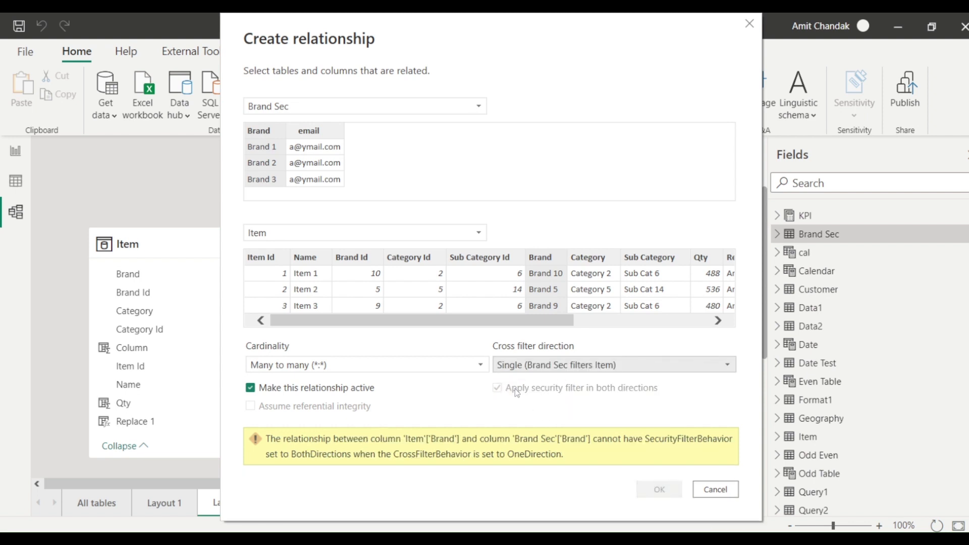
pyautogui.click(515, 367)
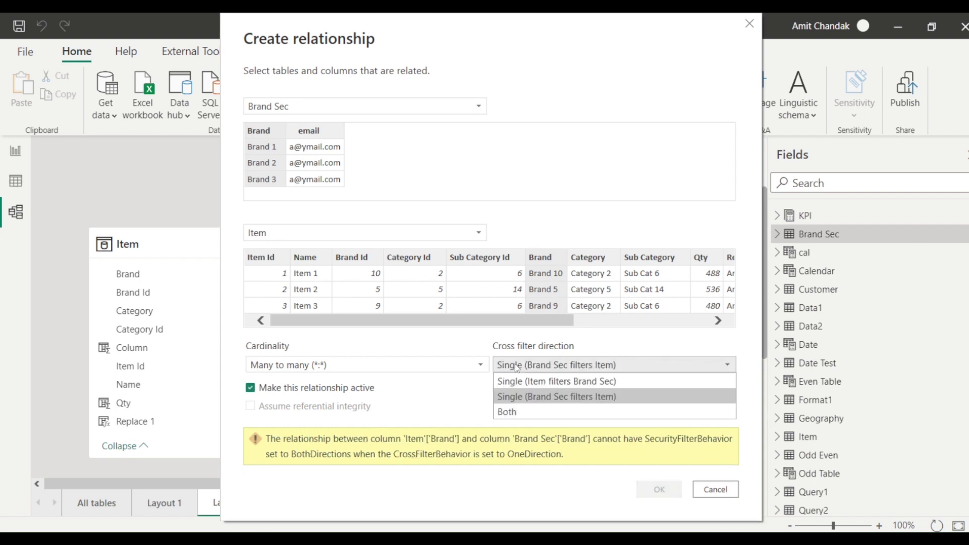
pyautogui.click(512, 410)
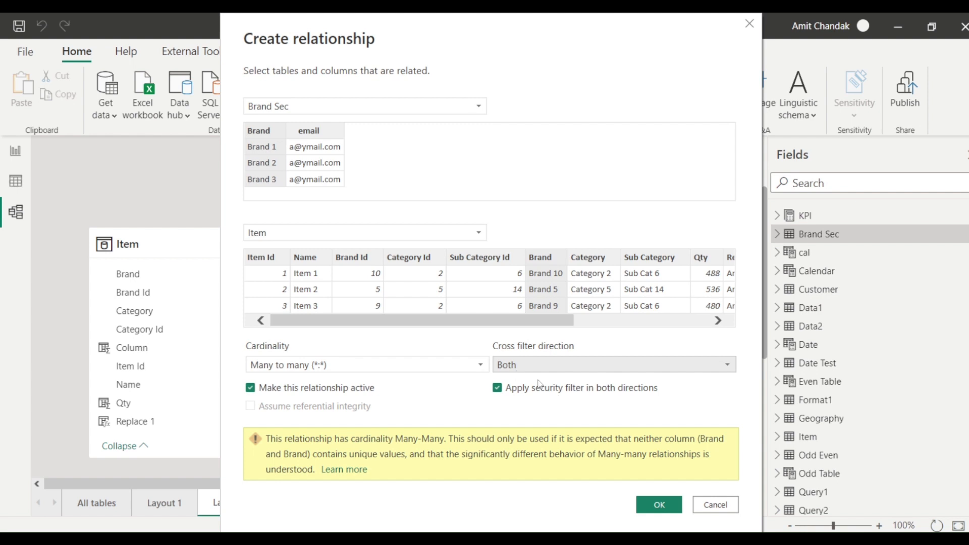
pyautogui.click(656, 503)
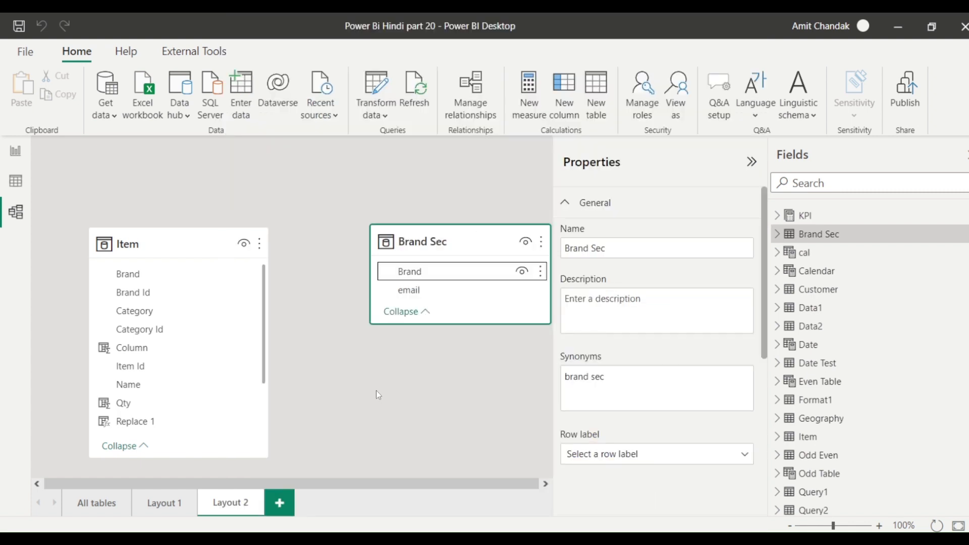
# Open the All tables layout, hide the Properties pane, and zoom the diagram to 69%.
pyautogui.click(96, 505)
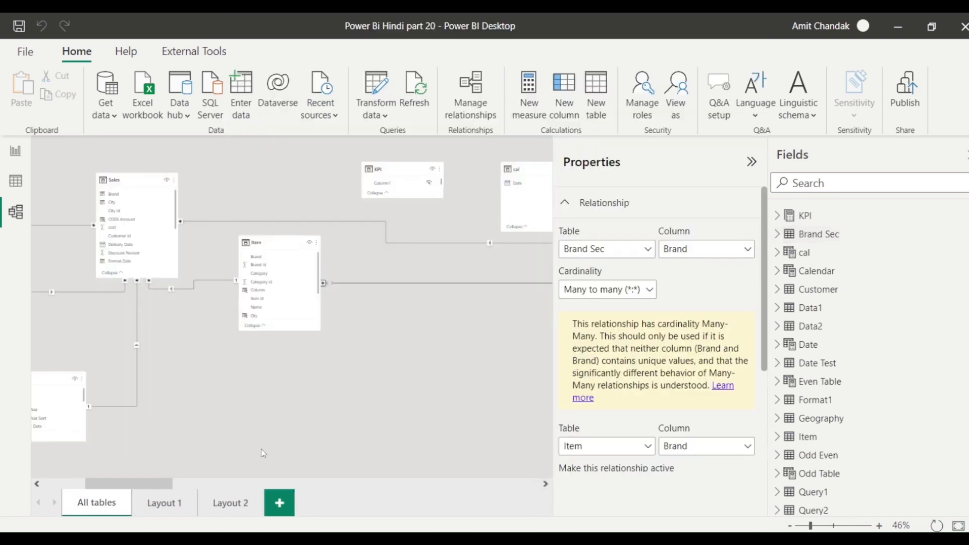
pyautogui.moveTo(125, 480); pyautogui.dragTo(89, 481)
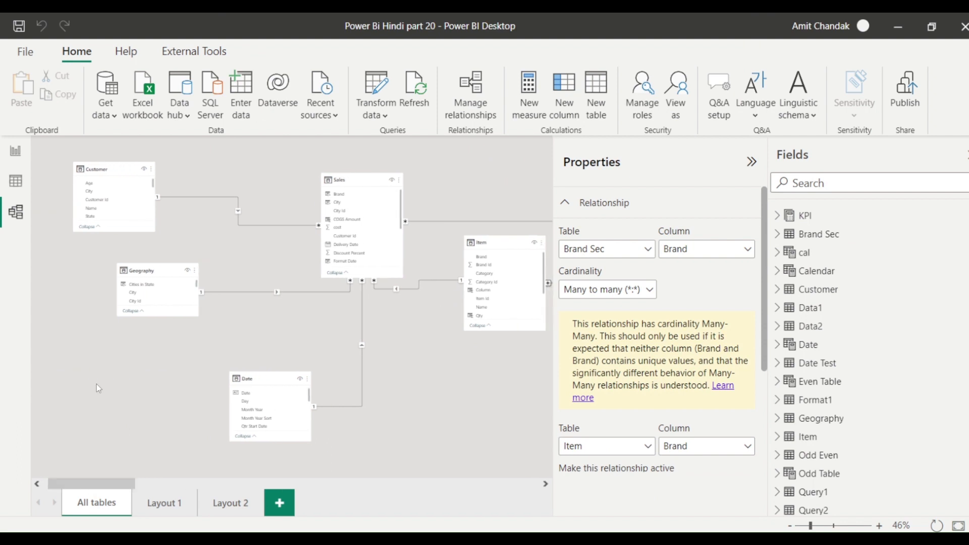
pyautogui.click(354, 180)
pyautogui.click(247, 224)
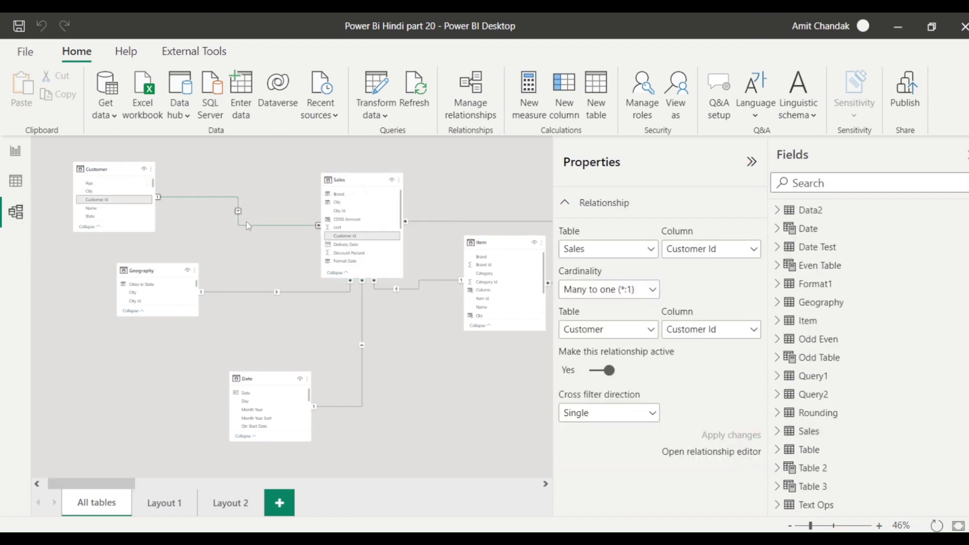
pyautogui.click(752, 162)
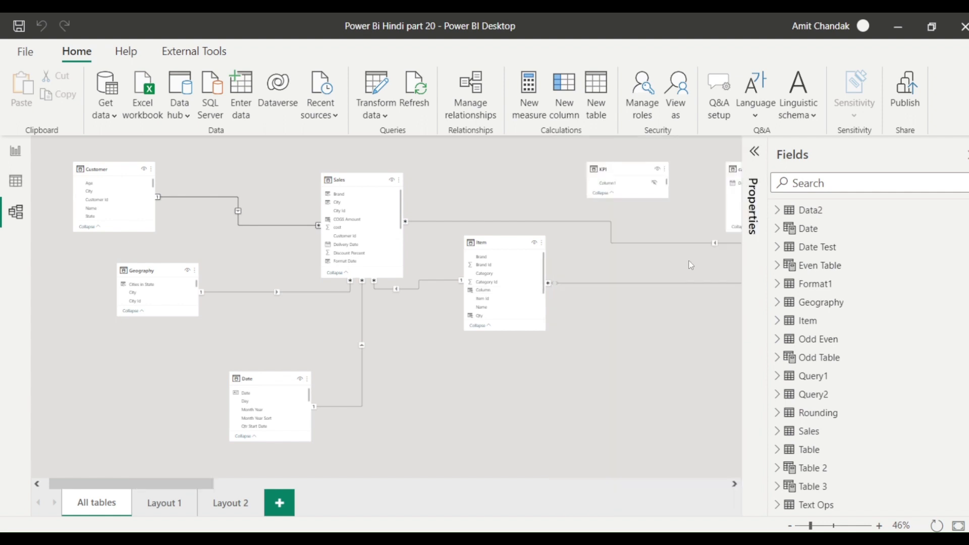
pyautogui.moveTo(811, 527); pyautogui.dragTo(820, 527)
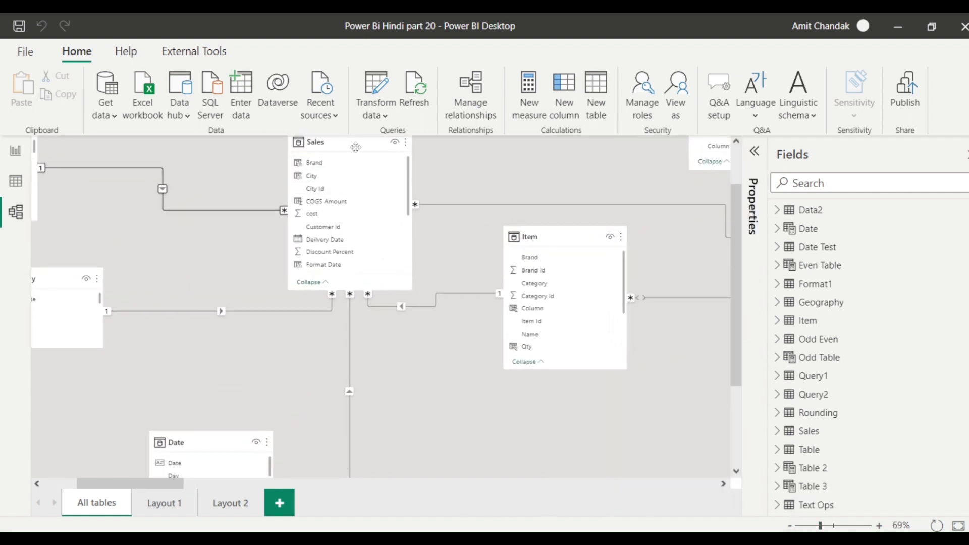
# Drag the Sales, Geography, Customer, Item and Date cards closer together, then return to Layout 2.
pyautogui.moveTo(354, 146); pyautogui.dragTo(345, 238)
pyautogui.moveTo(76, 283); pyautogui.dragTo(177, 290)
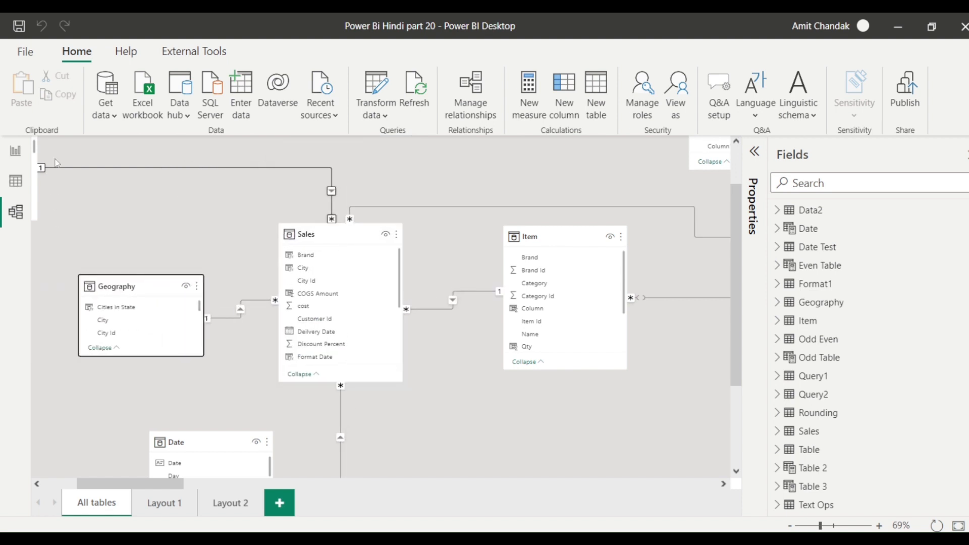
pyautogui.scroll(1, 117, 226)
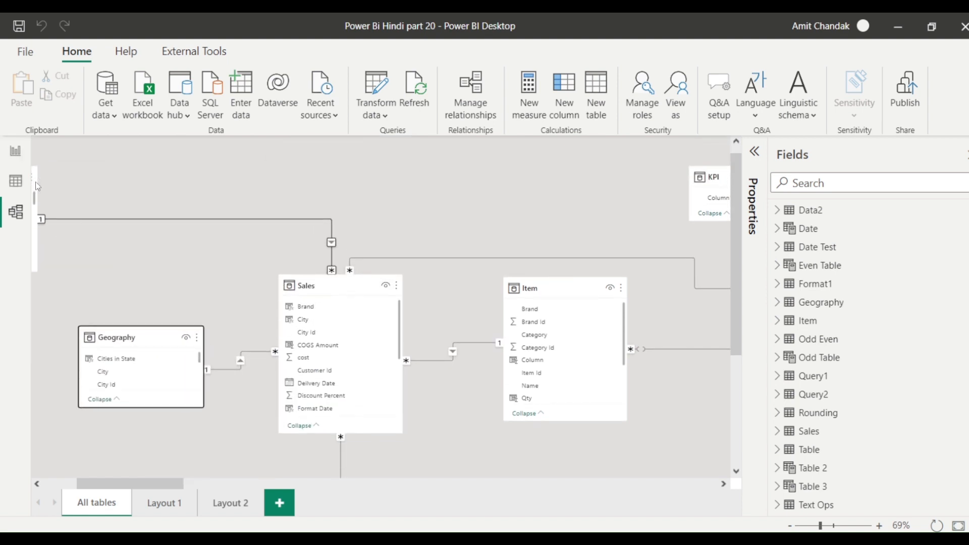
pyautogui.moveTo(36, 187); pyautogui.dragTo(238, 192)
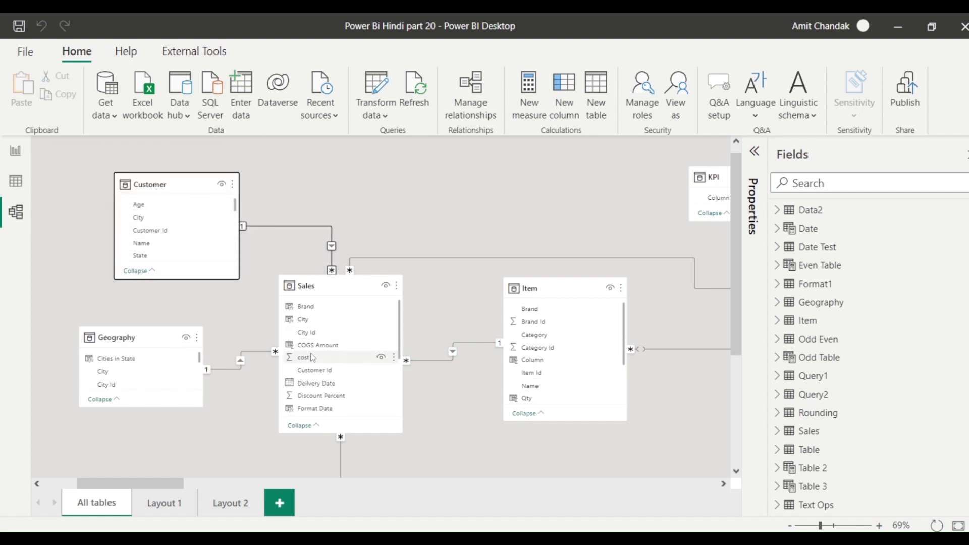
pyautogui.click(228, 369)
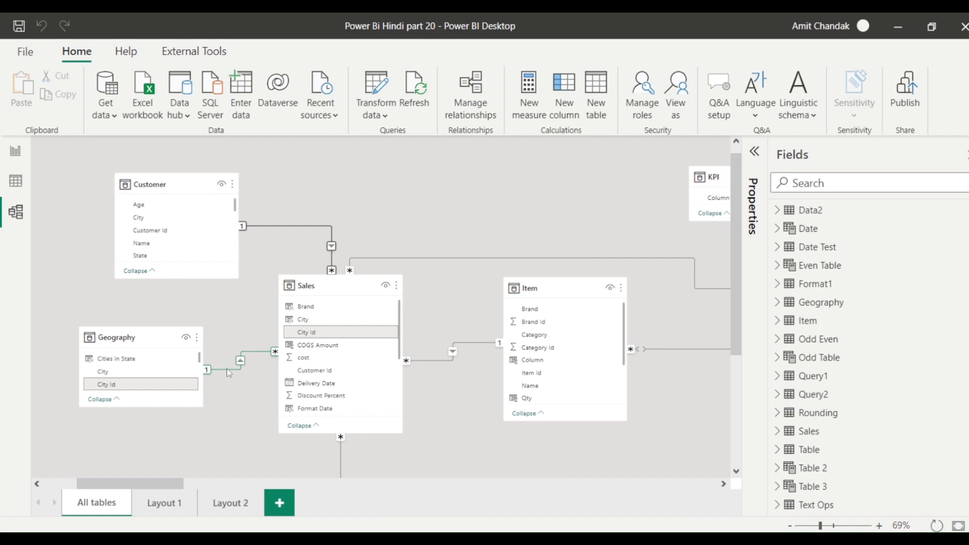
pyautogui.click(452, 355)
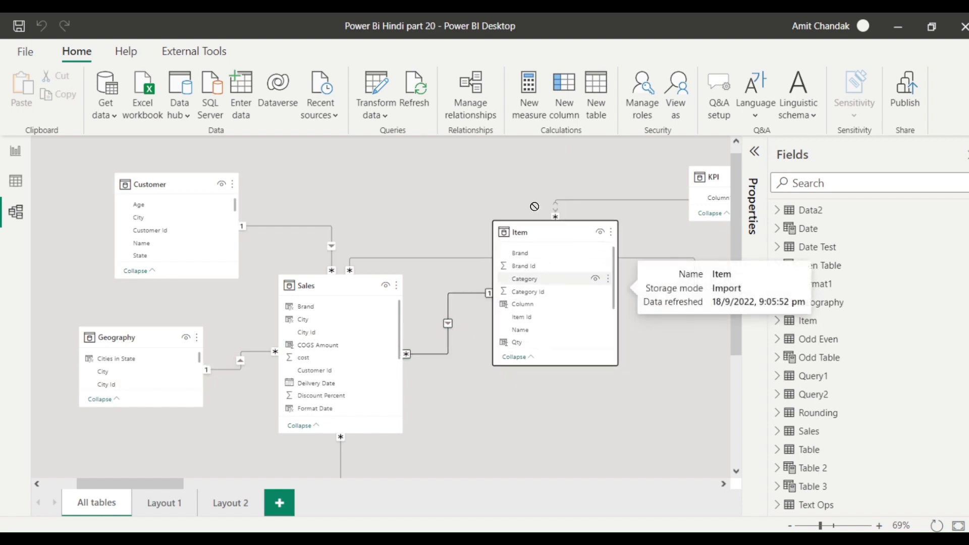
pyautogui.moveTo(553, 288); pyautogui.dragTo(531, 190)
pyautogui.scroll(-2, 399, 398)
pyautogui.moveTo(214, 395); pyautogui.dragTo(545, 368)
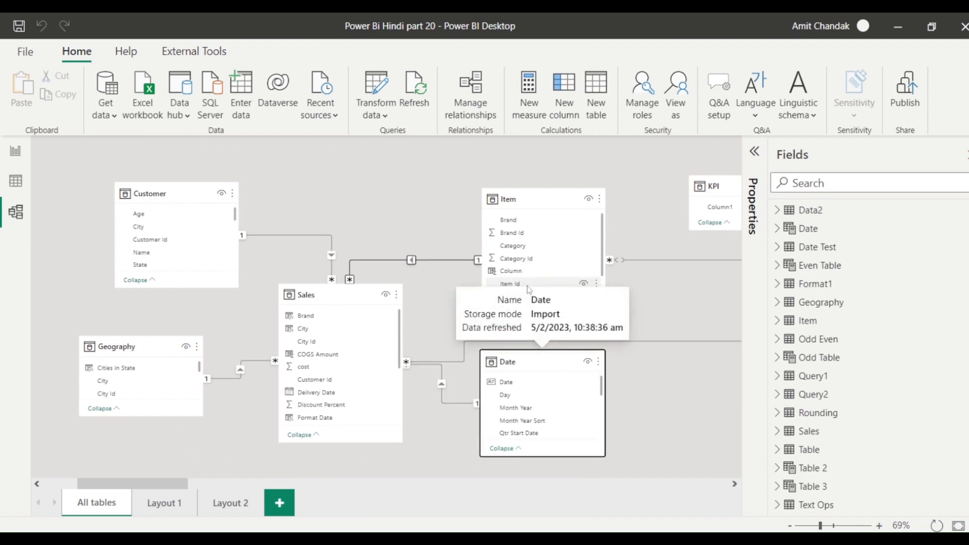
pyautogui.click(231, 502)
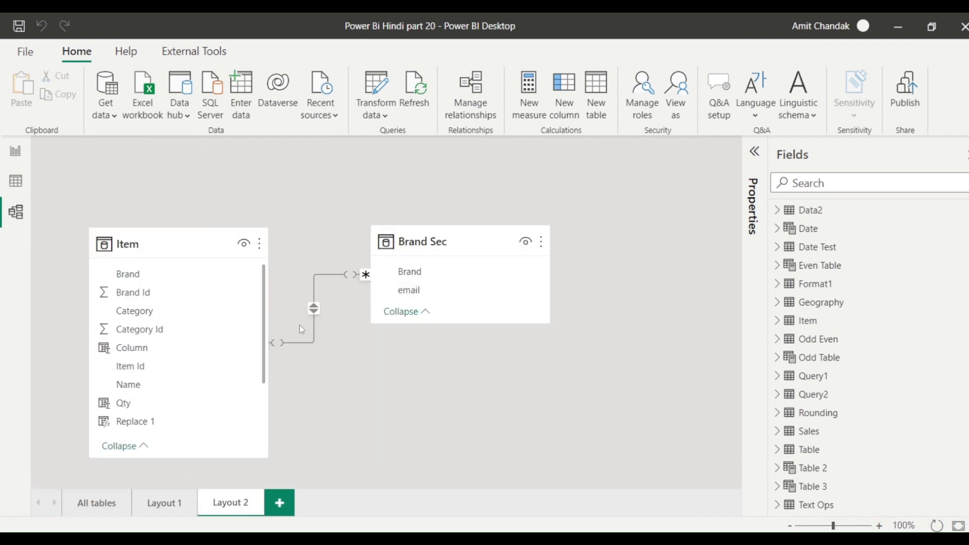
pyautogui.click(18, 190)
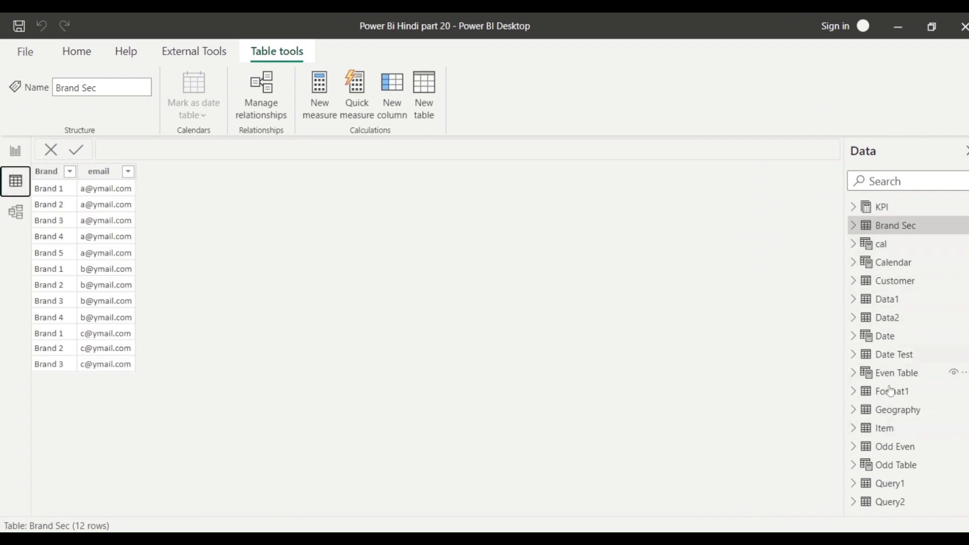
pyautogui.click(889, 430)
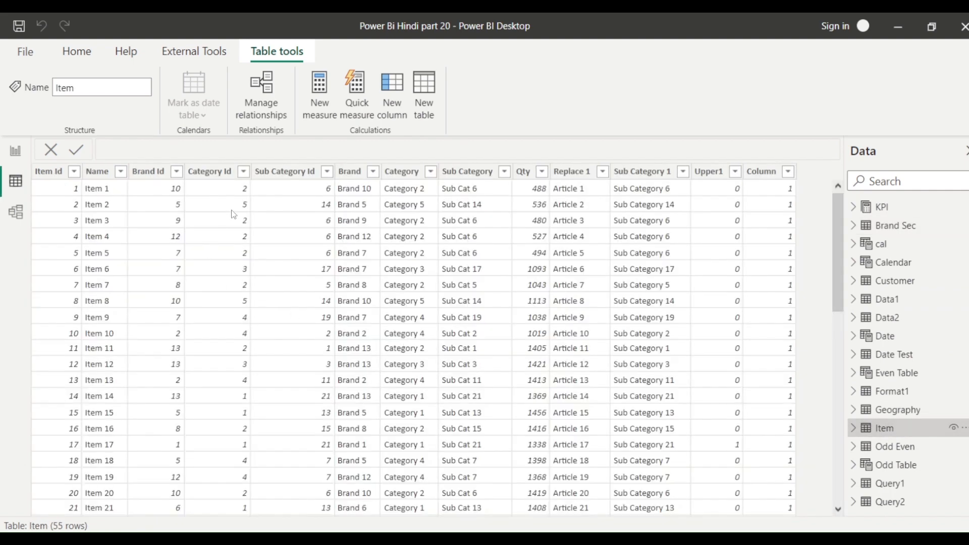
pyautogui.click(373, 171)
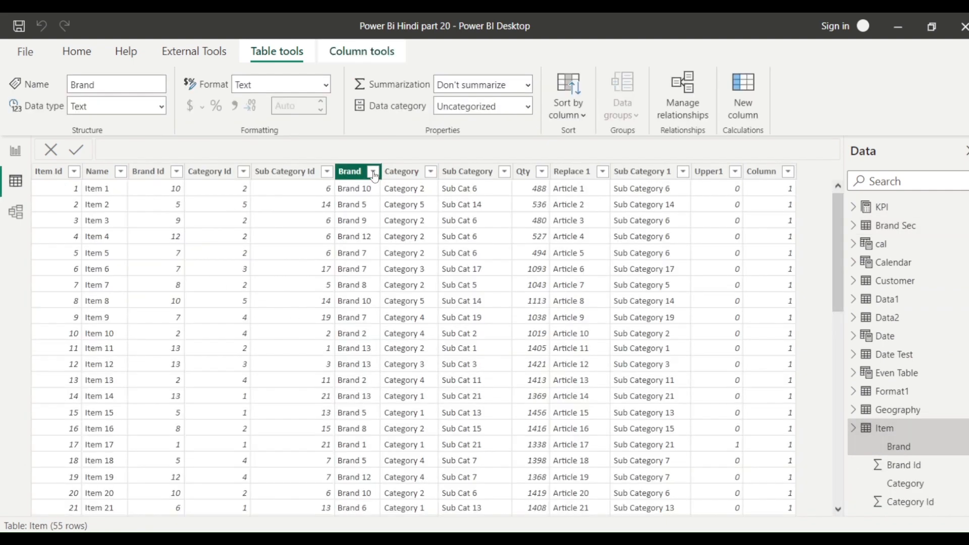
pyautogui.click(278, 325)
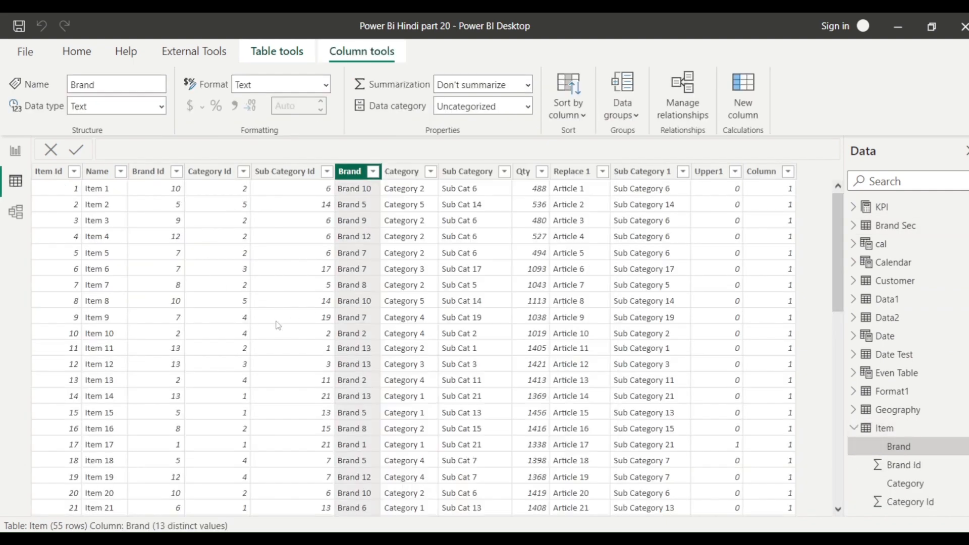
pyautogui.scroll(-6, 132, 484)
pyautogui.scroll(6, 132, 484)
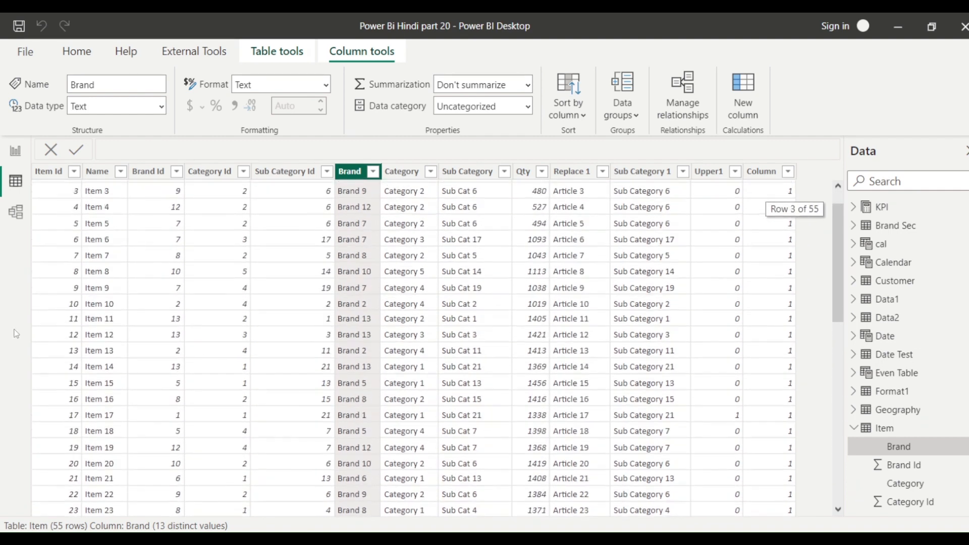
pyautogui.click(16, 212)
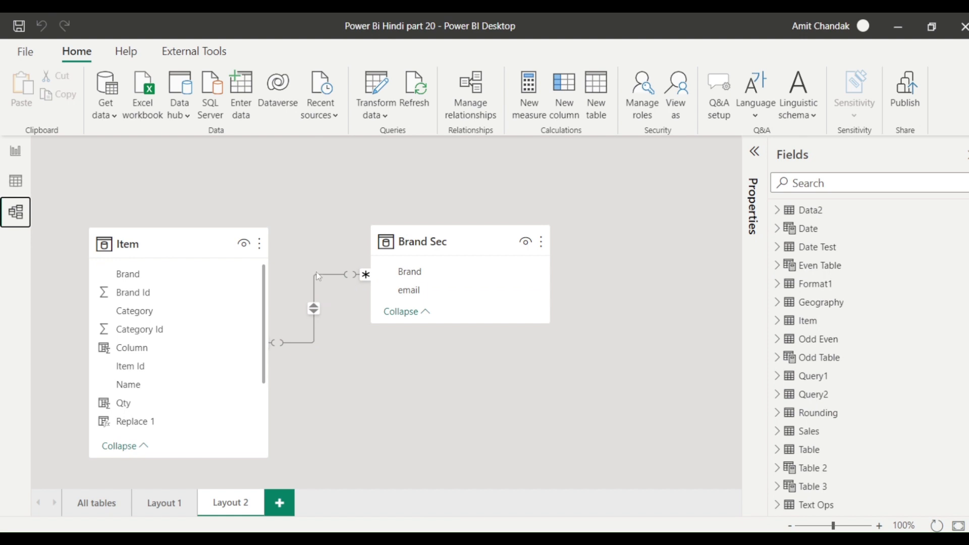
# Review the Brand Sec–Item relationship properties, collapse the Properties pane, and go to Report view.
pyautogui.click(754, 152)
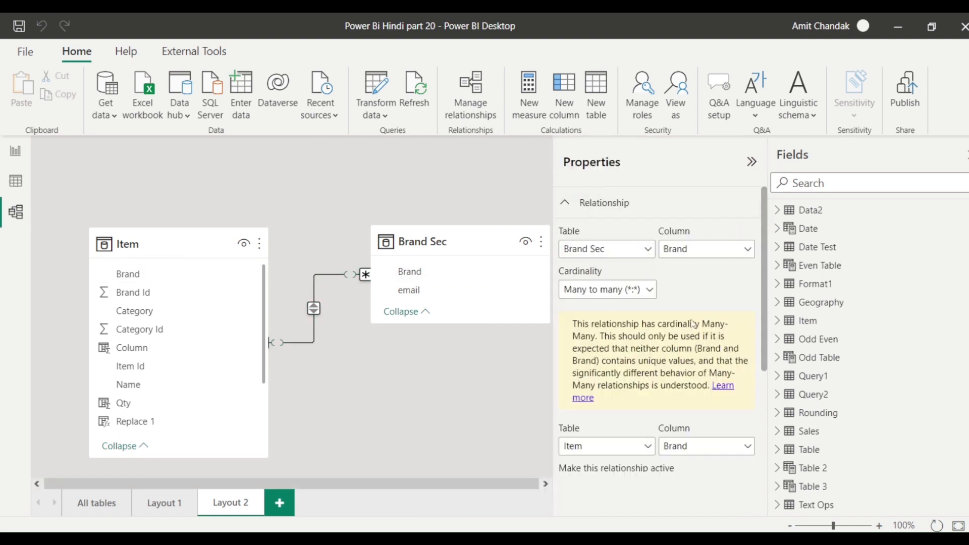
pyautogui.scroll(-3, 640, 406)
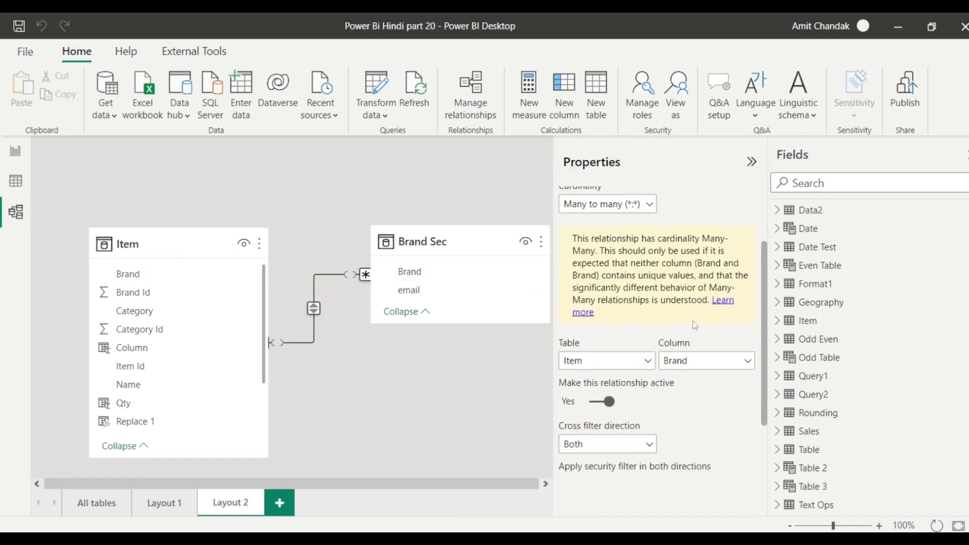
pyautogui.scroll(-1, 620, 399)
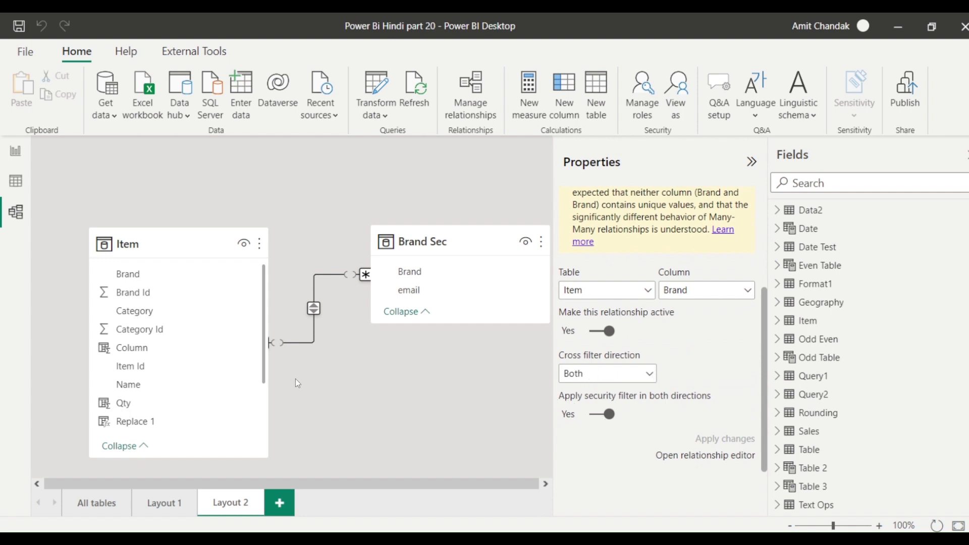
pyautogui.click(367, 191)
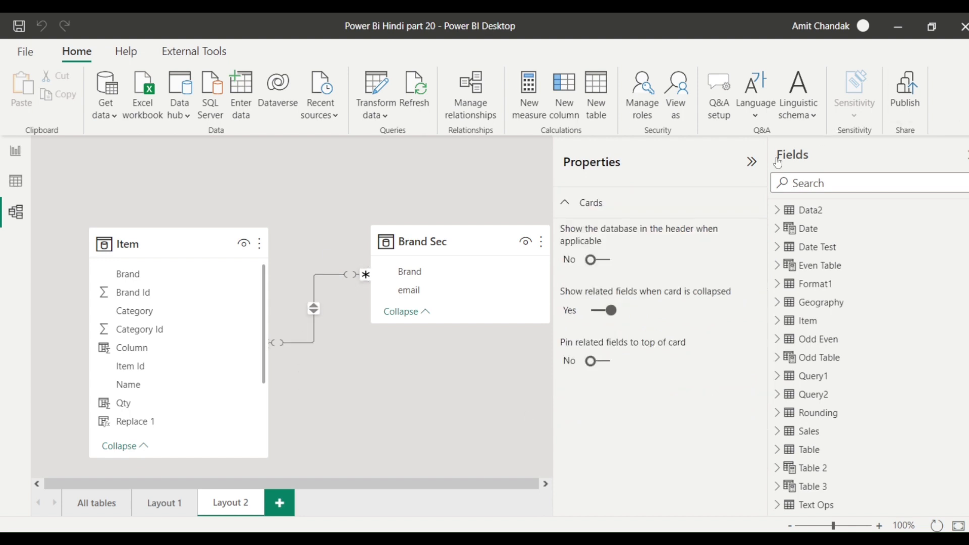
pyautogui.click(751, 162)
pyautogui.click(16, 151)
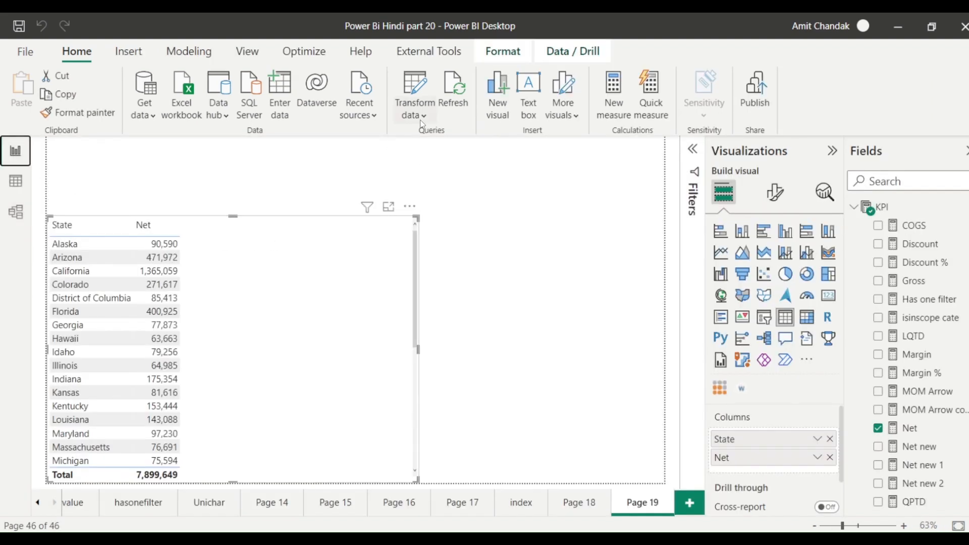
# Check the Brand Sec table's rows in Data view, then return to the State/Net report page.
pyautogui.click(15, 181)
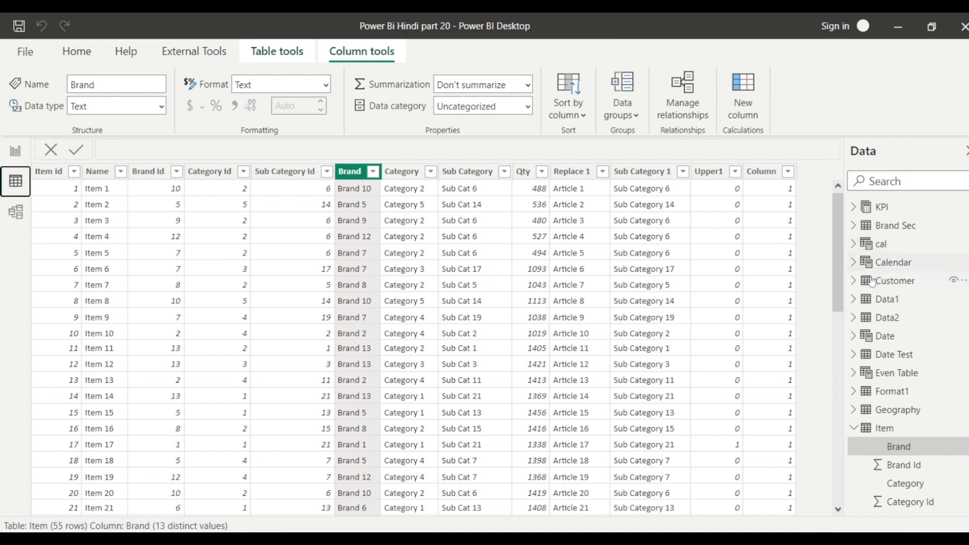
pyautogui.click(860, 428)
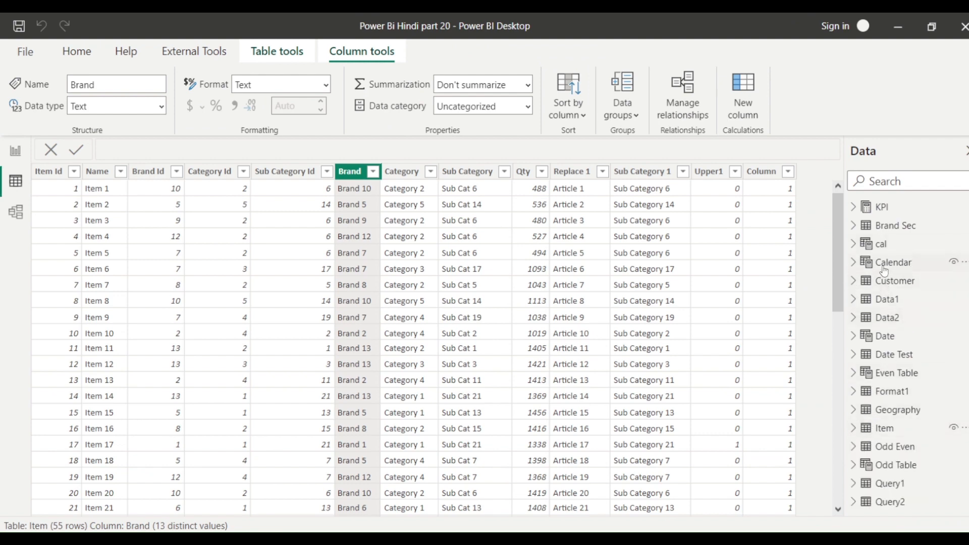
pyautogui.click(891, 225)
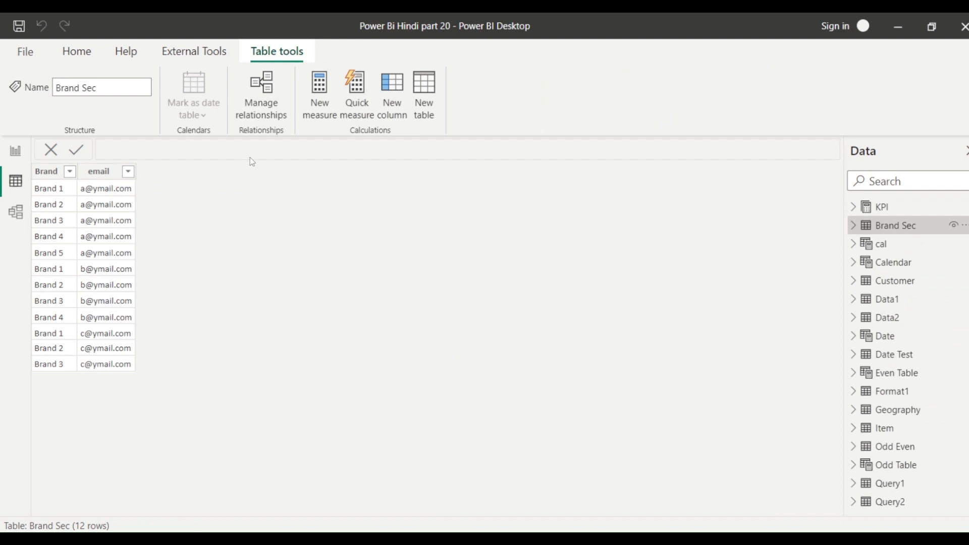
pyautogui.click(15, 150)
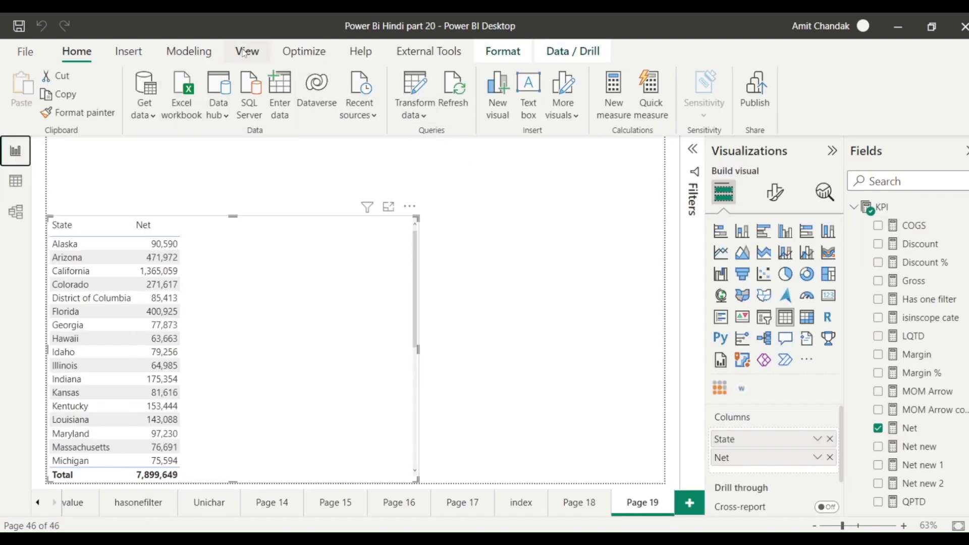
# Open the Manage roles dialog from the Modeling tab.
pyautogui.click(189, 51)
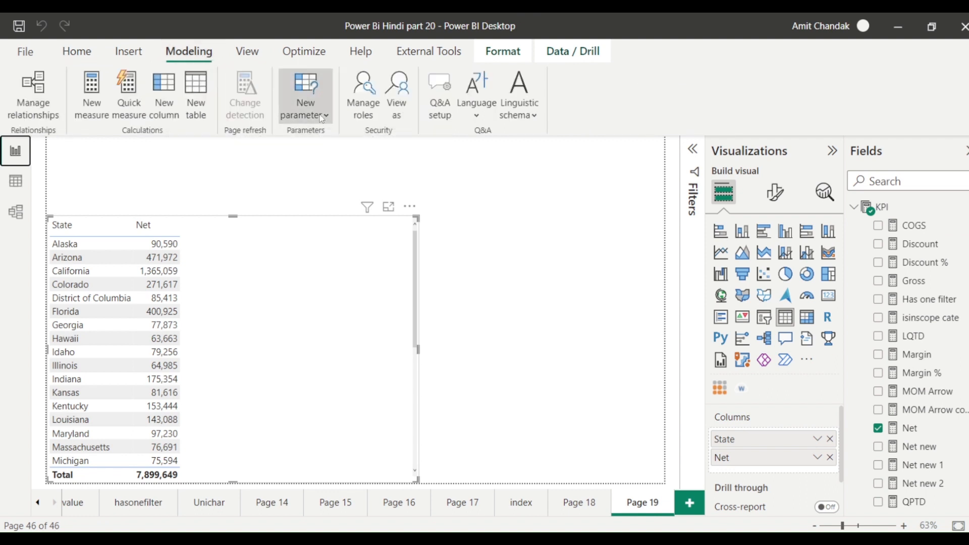
pyautogui.click(321, 118)
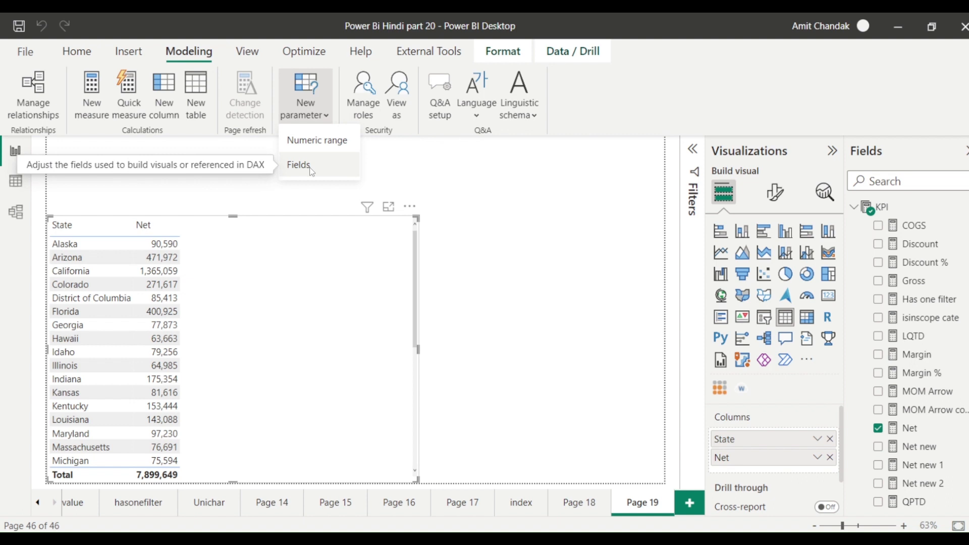
pyautogui.click(366, 119)
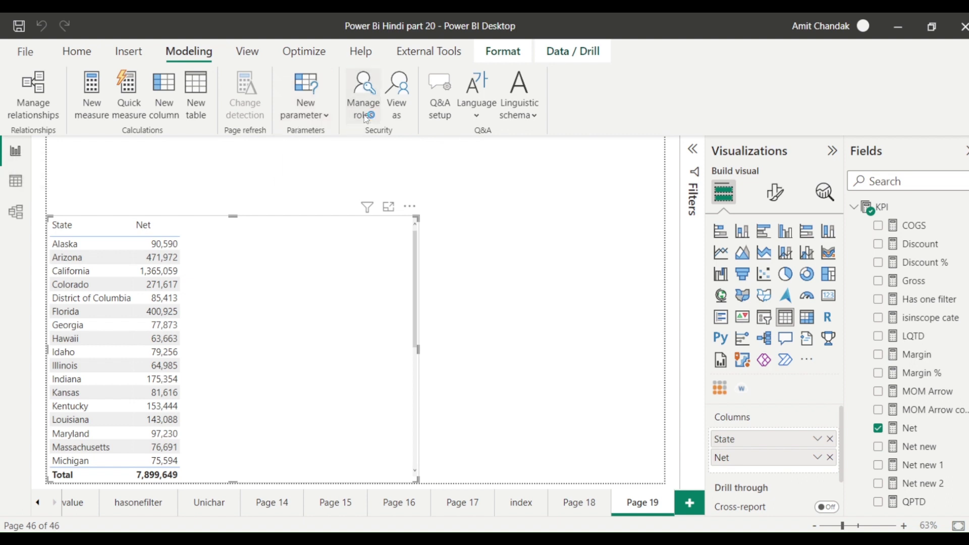
# Create a new security role named Brand.
pyautogui.click(181, 171)
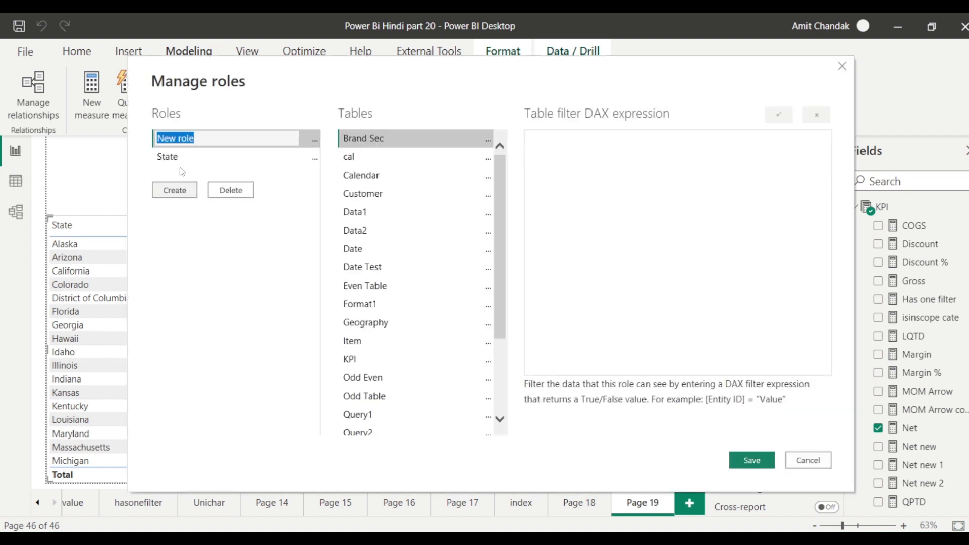
pyautogui.write('Brand')
pyautogui.press('Return')
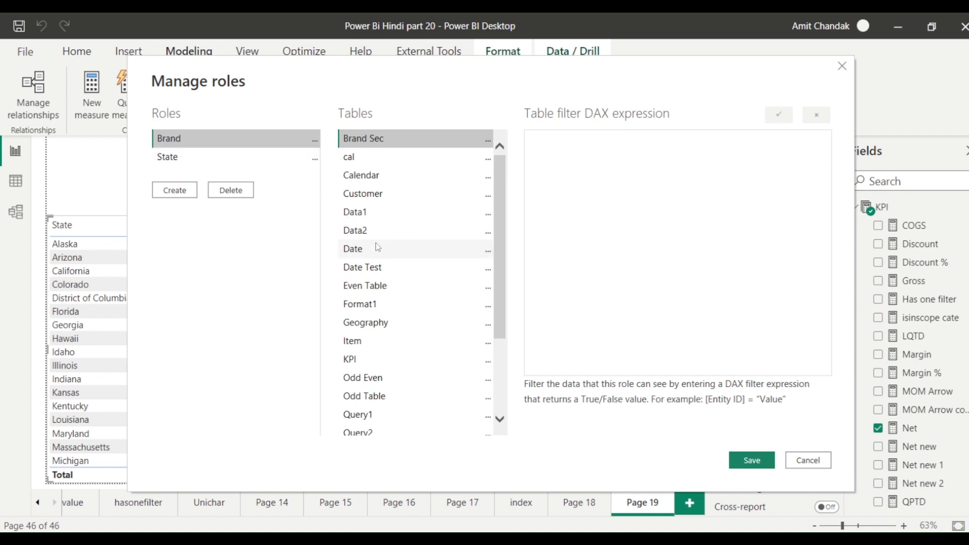
# Filter Brand Sec with [email] = userprincipalname() and save the role.
pyautogui.scroll(-1, 384, 287)
pyautogui.scroll(1, 378, 282)
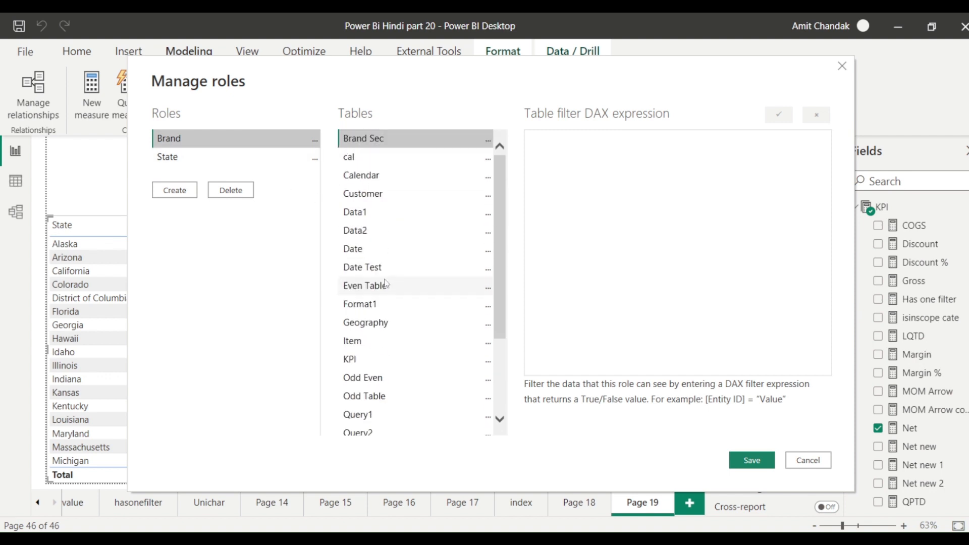
pyautogui.click(485, 142)
pyautogui.moveTo(525, 151)
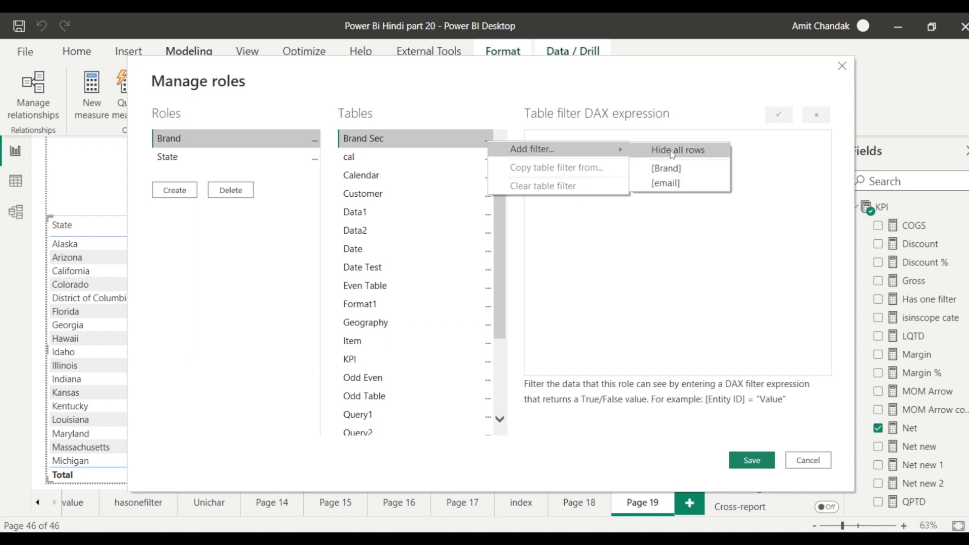
pyautogui.click(669, 183)
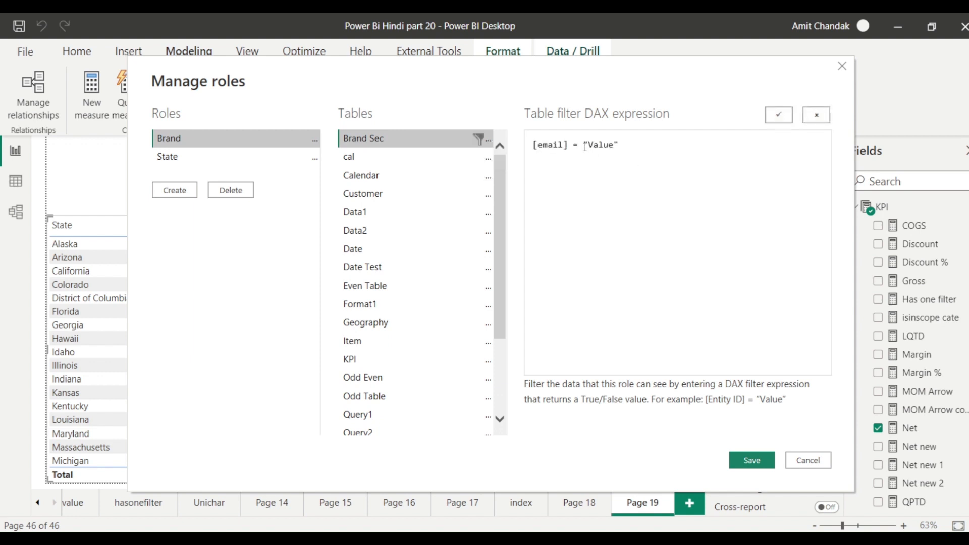
pyautogui.moveTo(584, 146); pyautogui.dragTo(641, 146)
pyautogui.write('userprincipal')
pyautogui.write('name(')
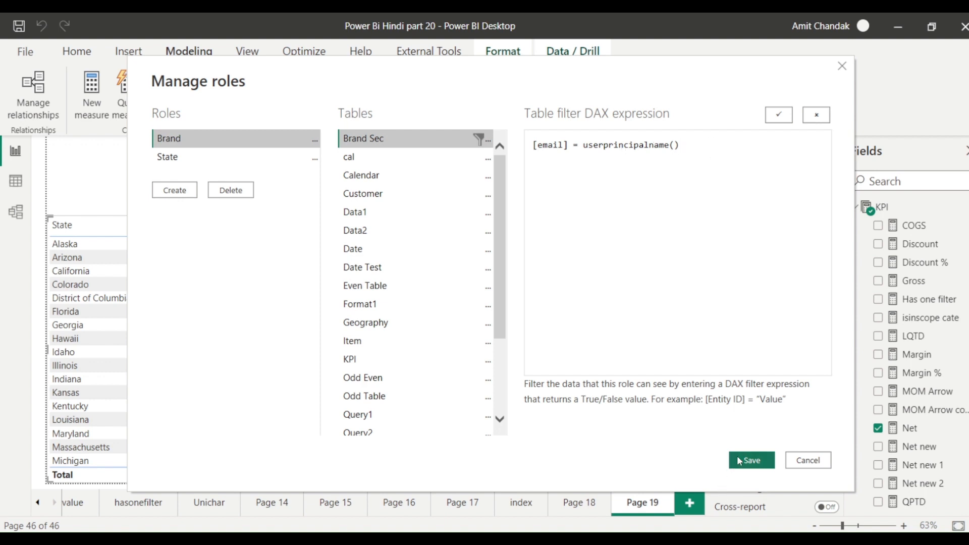
pyautogui.click(748, 463)
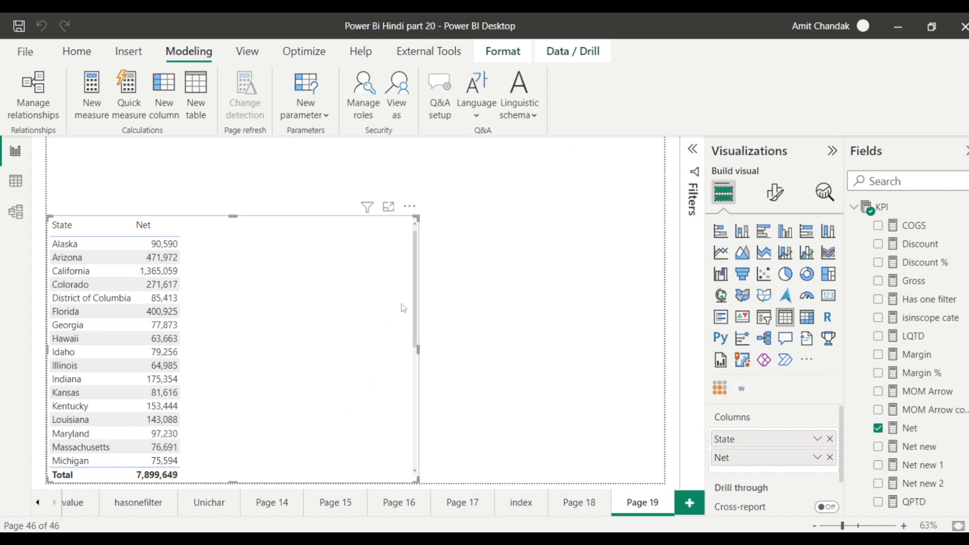
# Preview the report as the Brand role for the first test user's e-mail.
pyautogui.click(397, 109)
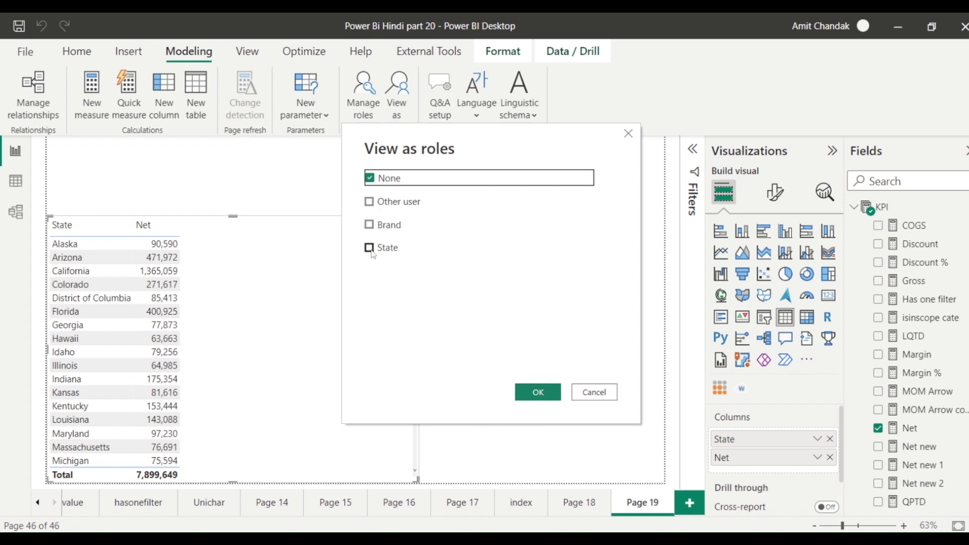
pyautogui.click(370, 225)
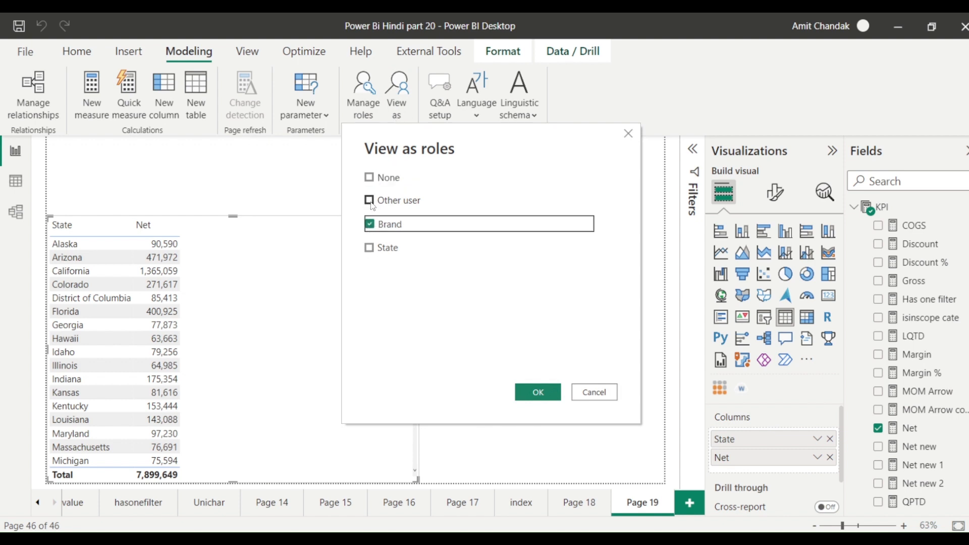
pyautogui.click(370, 200)
pyautogui.click(471, 204)
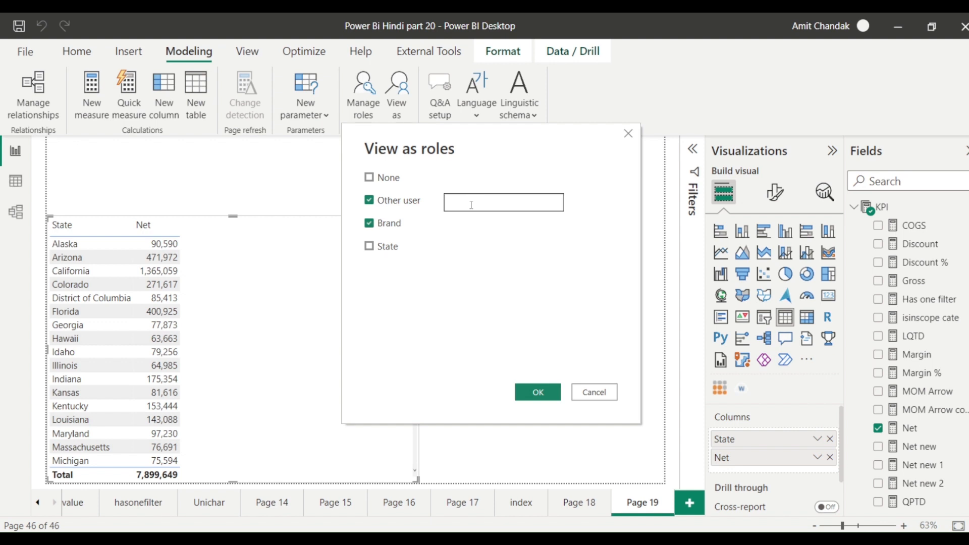
pyautogui.click(537, 393)
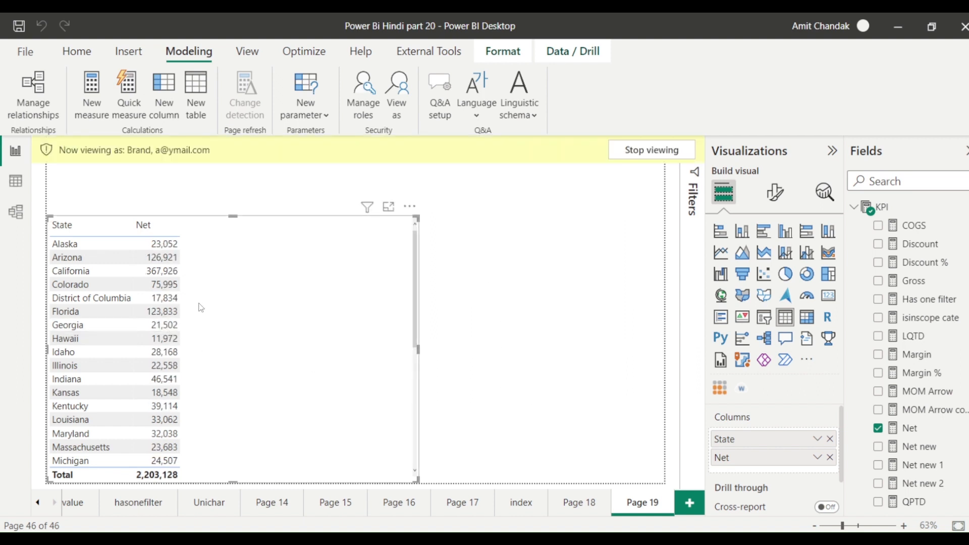
# Add a table visual of Item's Brand and Net, showing Brands 1–5 totalling 2,203,128.
pyautogui.scroll(-10, 945, 384)
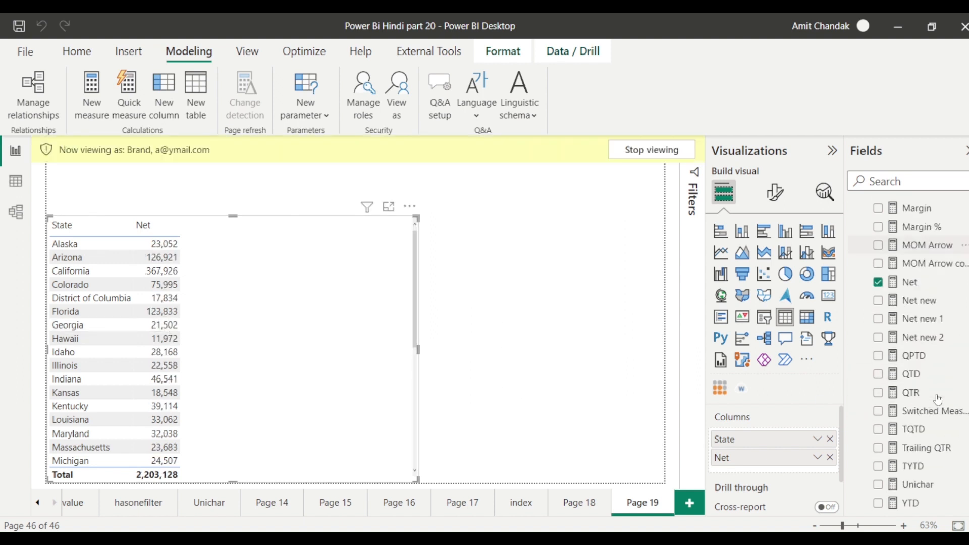
pyautogui.scroll(-4, 936, 398)
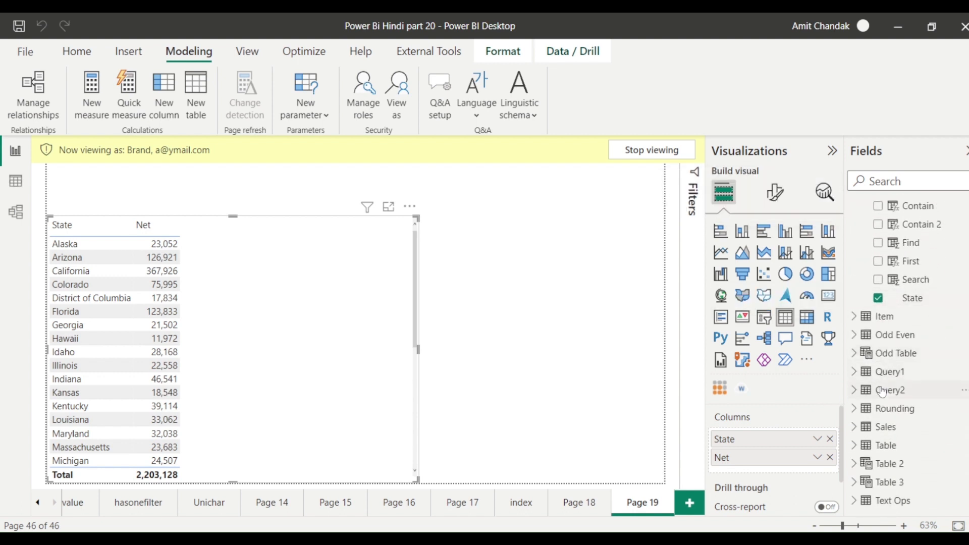
pyautogui.scroll(3, 888, 357)
pyautogui.scroll(-3, 907, 357)
pyautogui.scroll(1, 866, 361)
pyautogui.click(859, 363)
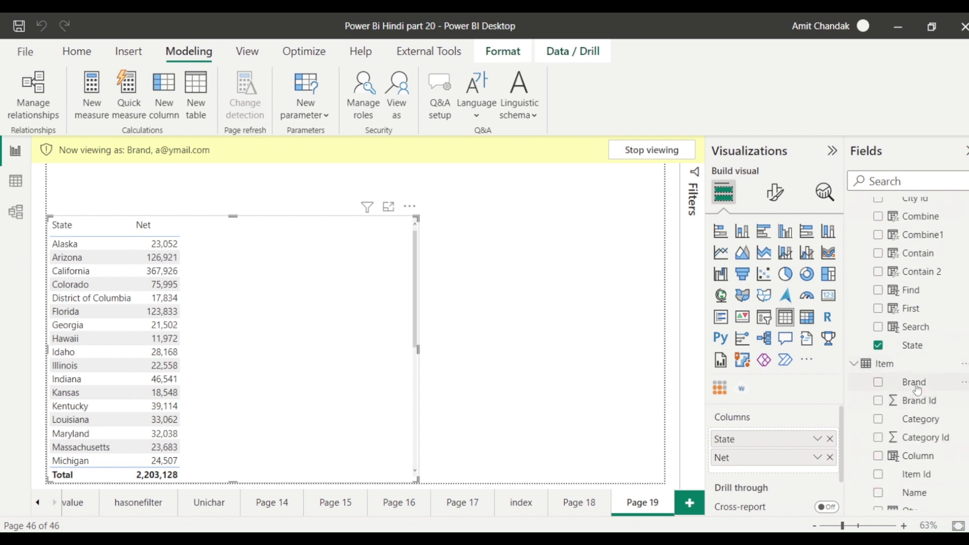
pyautogui.moveTo(912, 382); pyautogui.dragTo(535, 259)
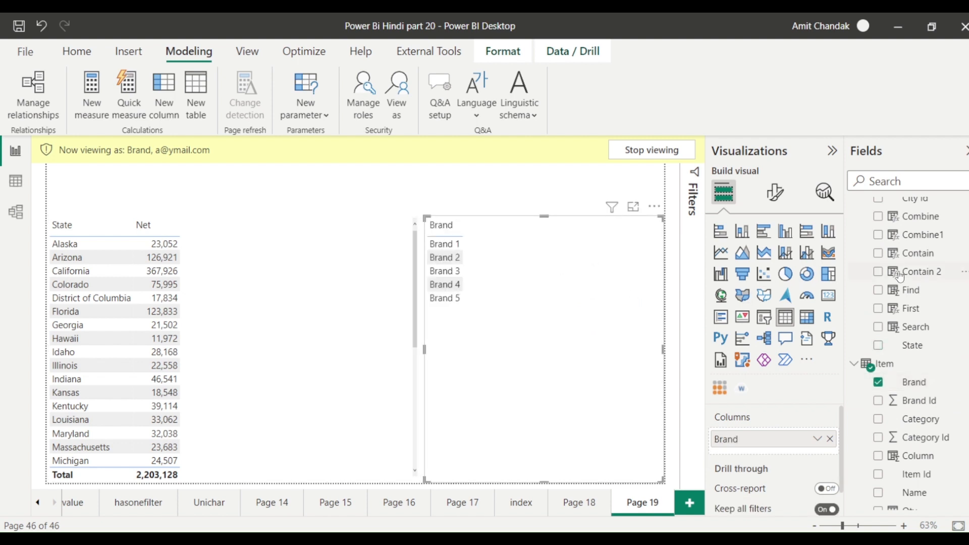
pyautogui.scroll(12, 916, 303)
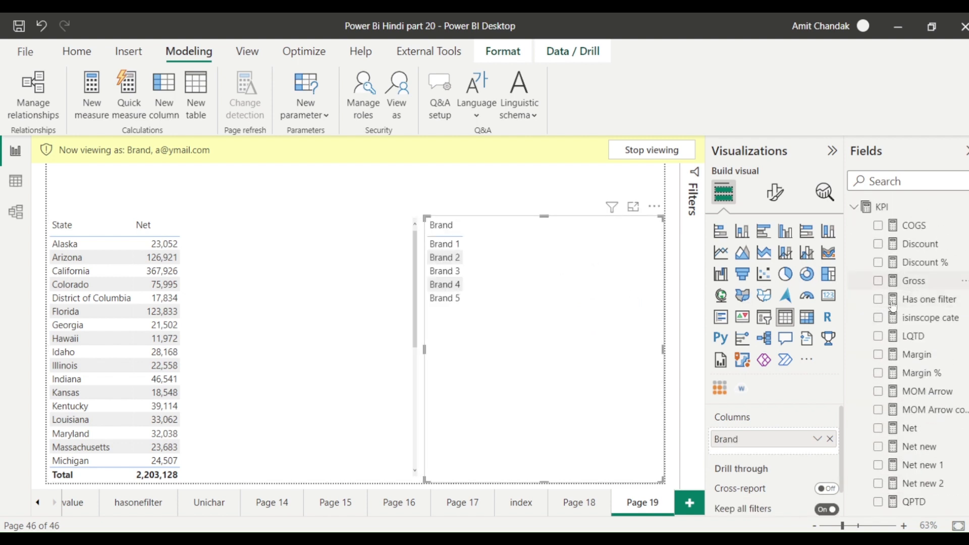
pyautogui.scroll(-2, 891, 320)
pyautogui.moveTo(910, 336); pyautogui.dragTo(565, 341)
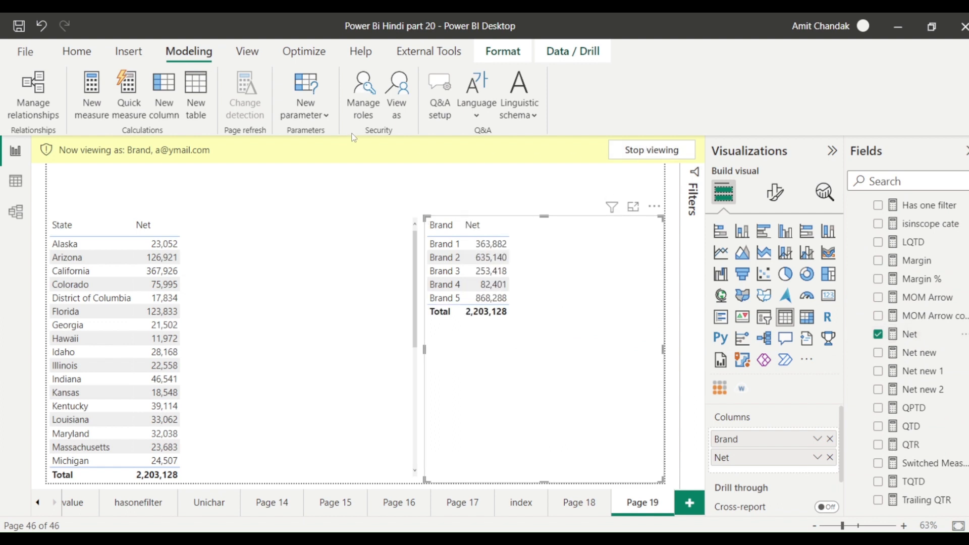
# Switch the Brand role preview to the second, then the third test user's e-mail.
pyautogui.click(397, 101)
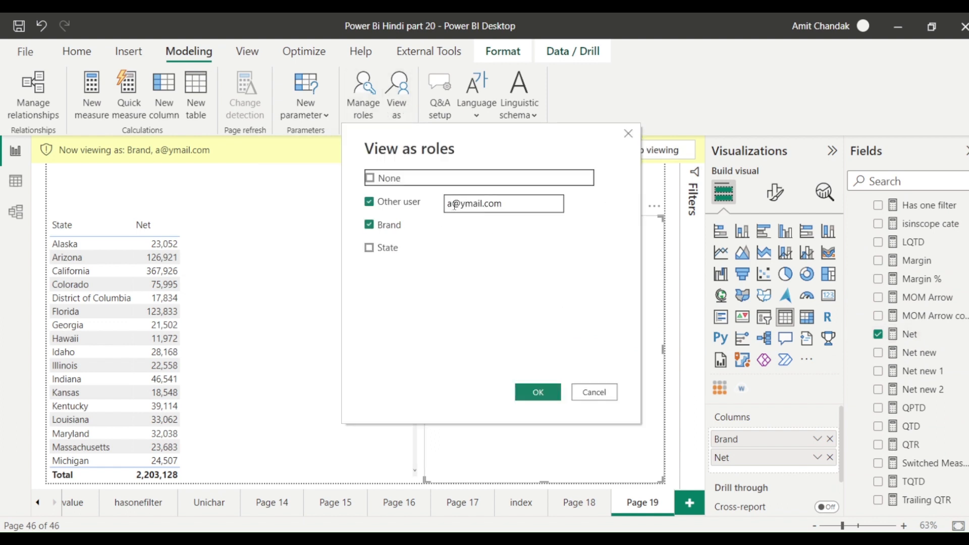
pyautogui.moveTo(453, 204); pyautogui.dragTo(441, 205)
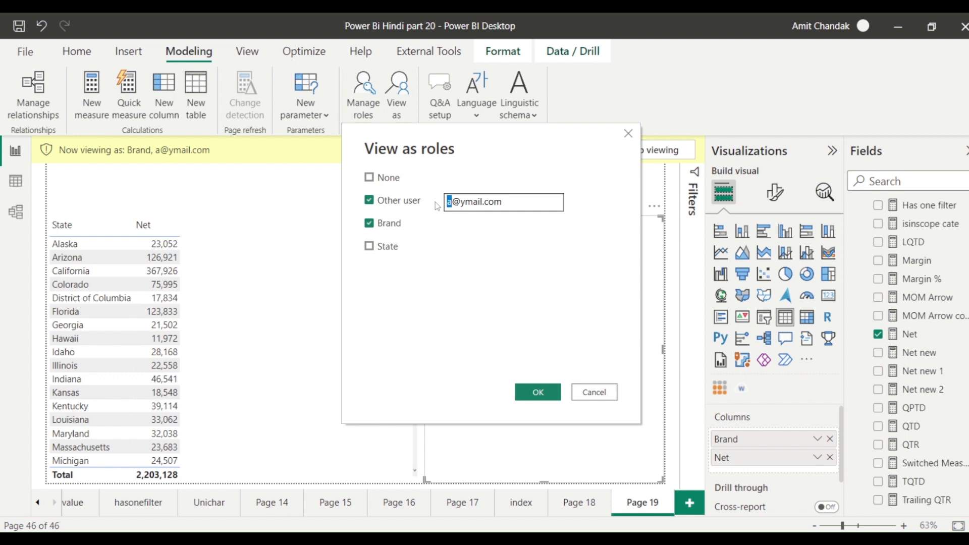
pyautogui.write('b')
pyautogui.click(539, 397)
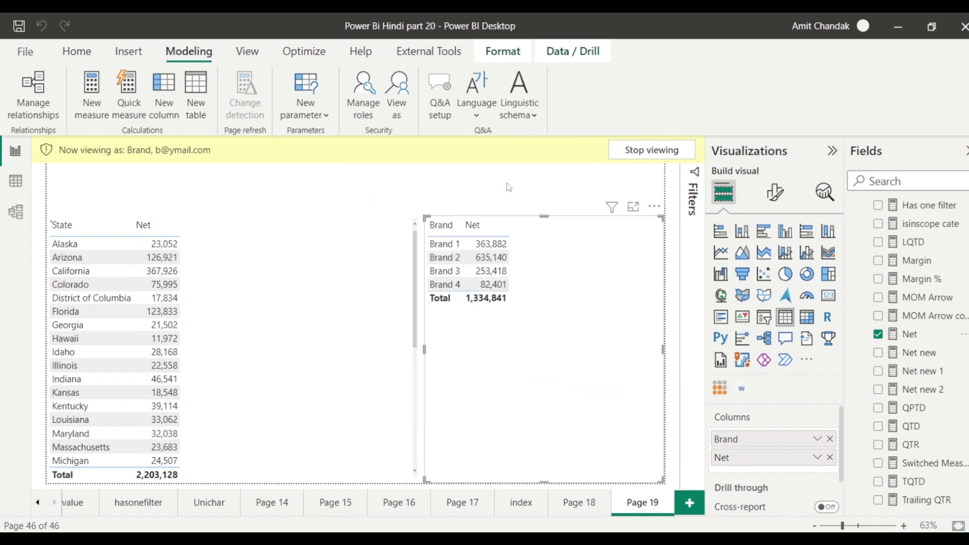
pyautogui.click(393, 117)
pyautogui.moveTo(453, 204); pyautogui.dragTo(446, 205)
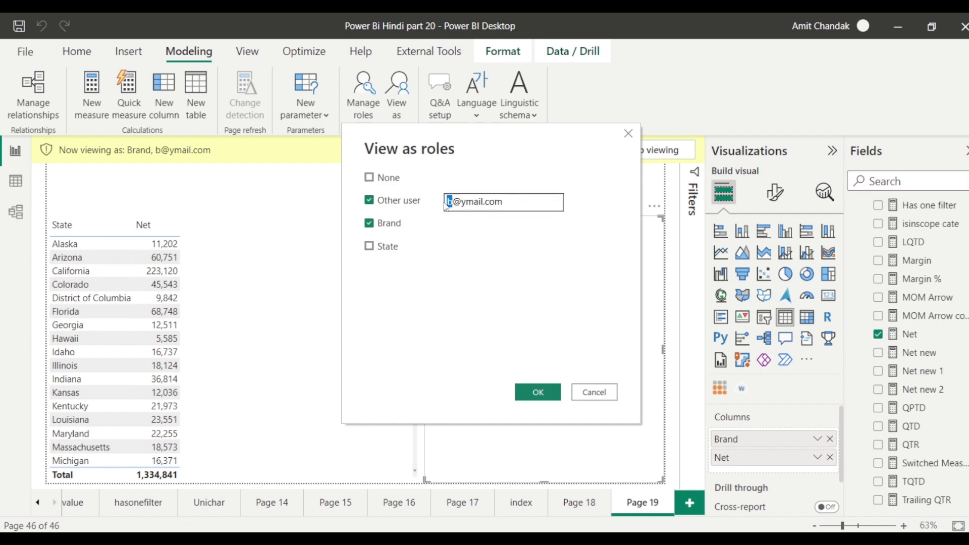
pyautogui.write('c')
pyautogui.click(534, 394)
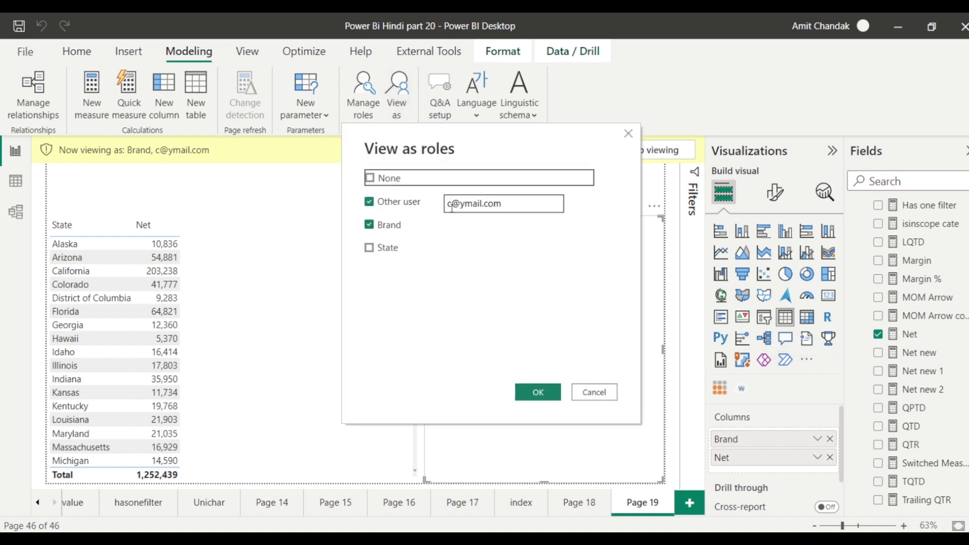
# Preview as the fourth test user, who sees no data, and open the model diagram.
pyautogui.moveTo(452, 207); pyautogui.dragTo(442, 204)
pyautogui.write('d')
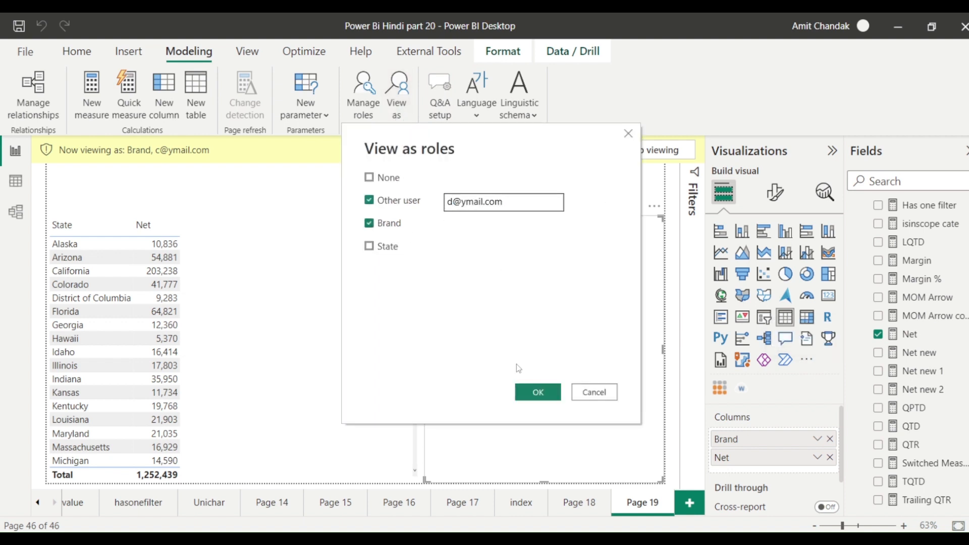
pyautogui.click(539, 393)
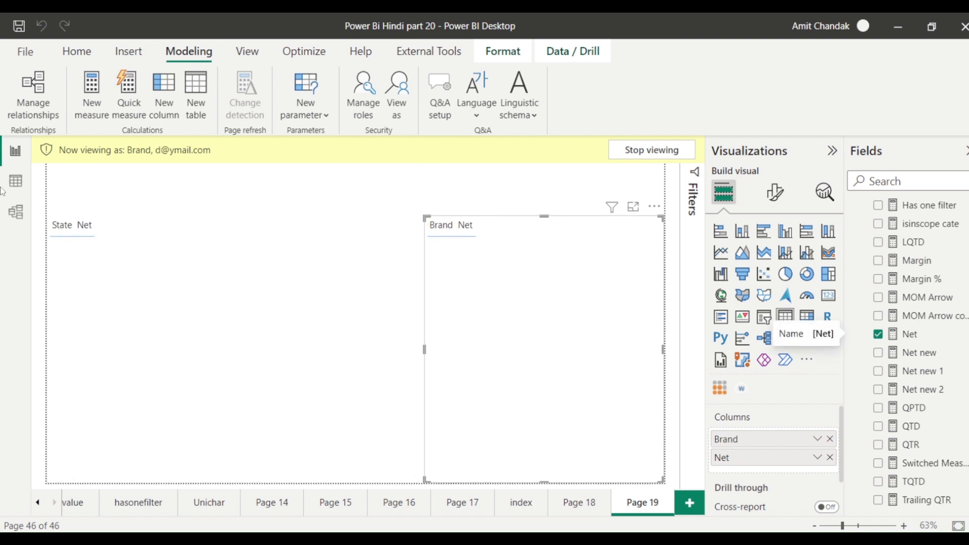
pyautogui.click(17, 216)
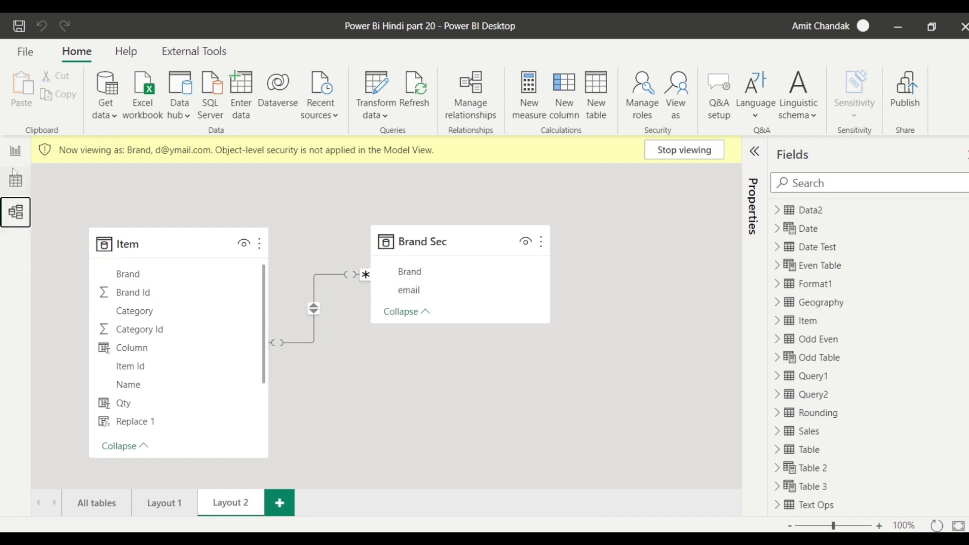
# Confirm Brand Sec's 12 rows in Data view, stop viewing as the test user, and return to the report.
pyautogui.click(17, 184)
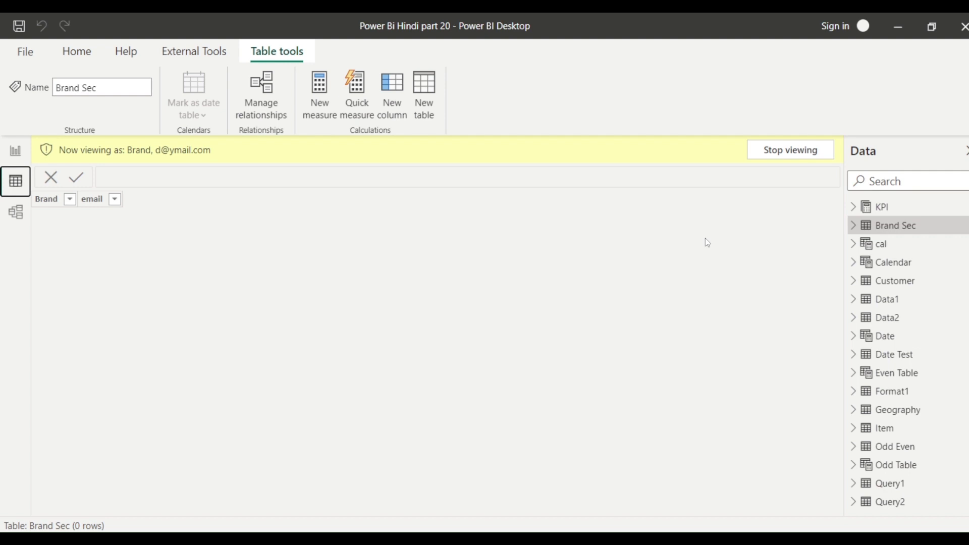
pyautogui.click(780, 150)
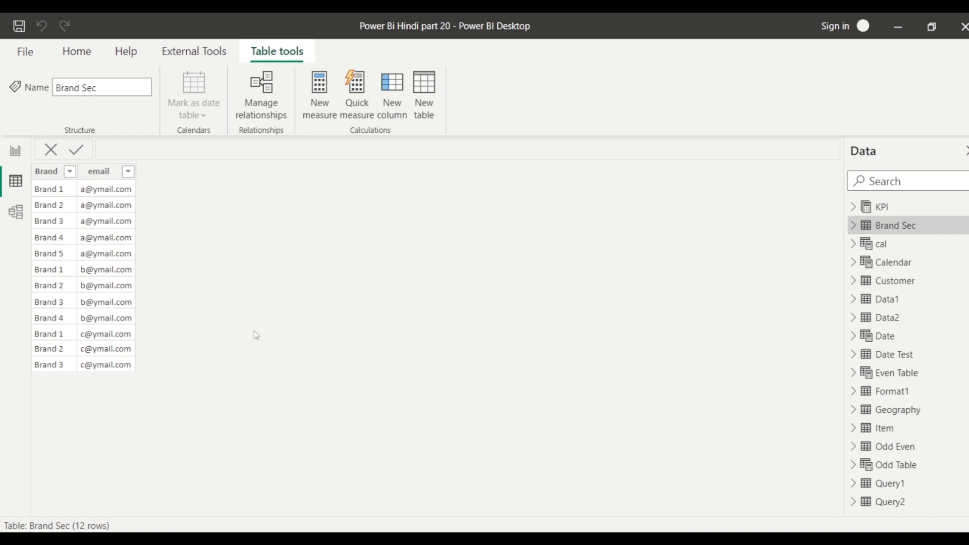
pyautogui.click(15, 150)
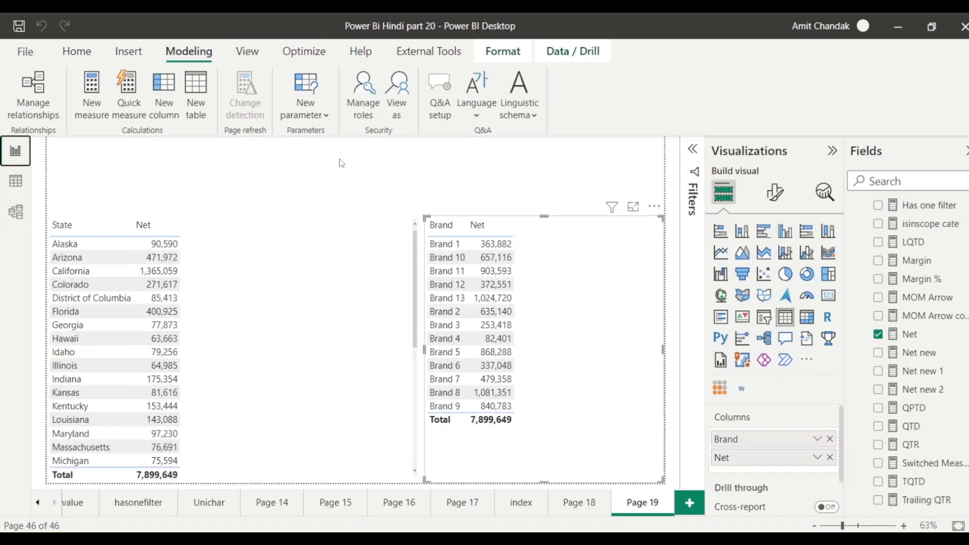
# Reopen Manage roles and review the Brand filter expression and the State role's filters.
pyautogui.click(376, 109)
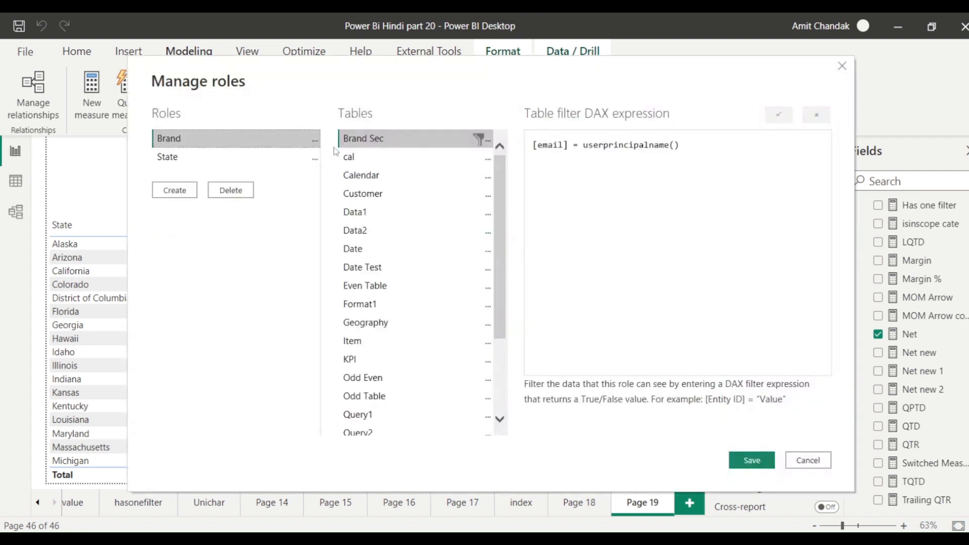
pyautogui.moveTo(529, 145); pyautogui.dragTo(722, 136)
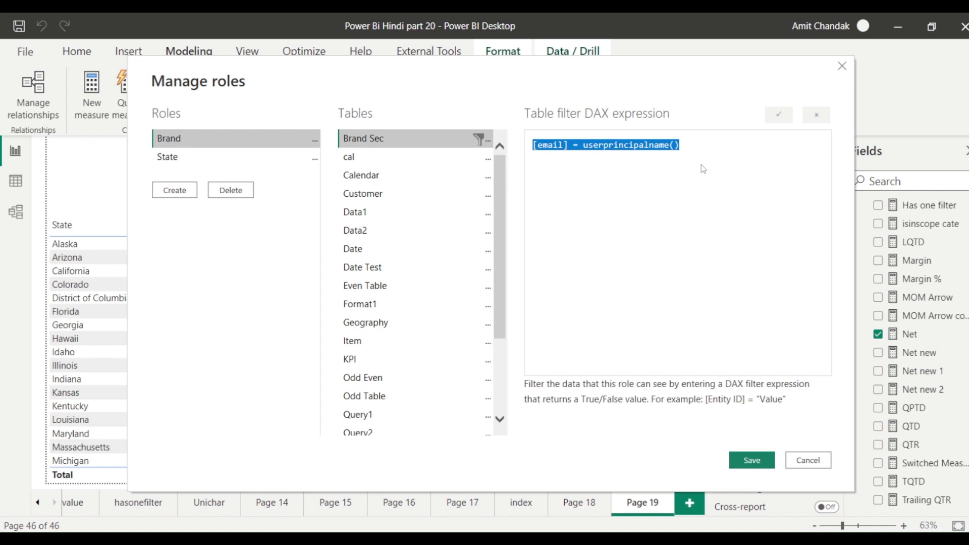
pyautogui.click(699, 149)
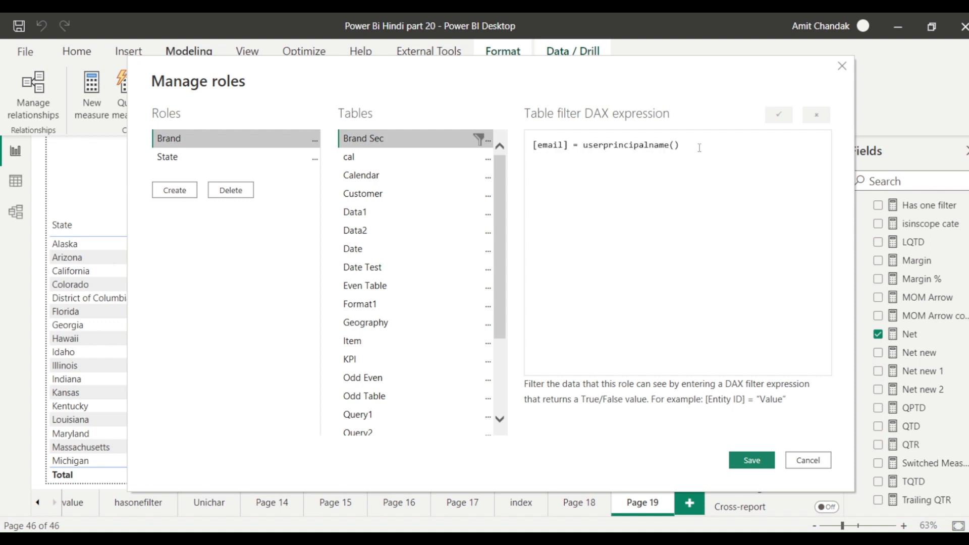
pyautogui.click(196, 157)
pyautogui.click(196, 145)
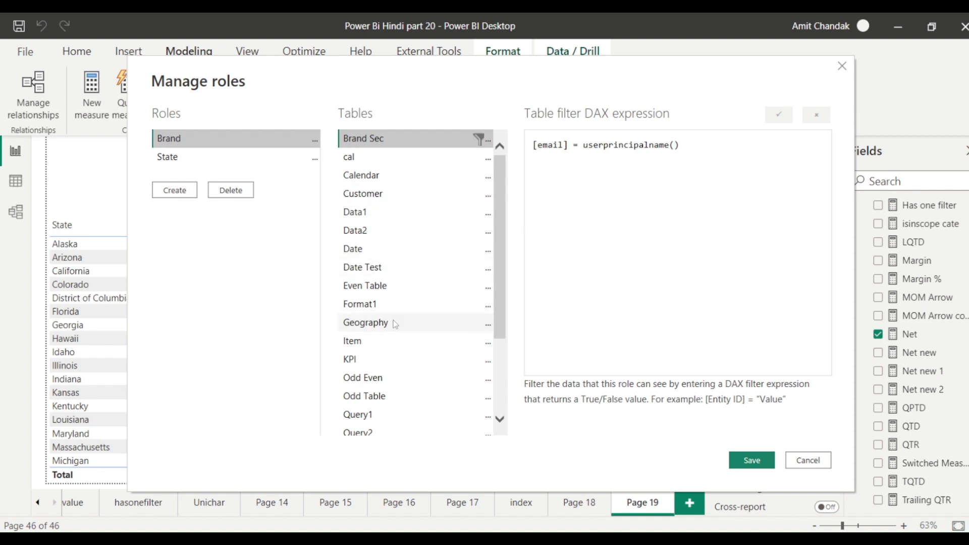
# Add an Item filter [Category] = "Category 1" to Brand, save, and dismiss the cross-filter warning.
pyautogui.scroll(-2, 393, 320)
pyautogui.click(407, 262)
pyautogui.click(429, 249)
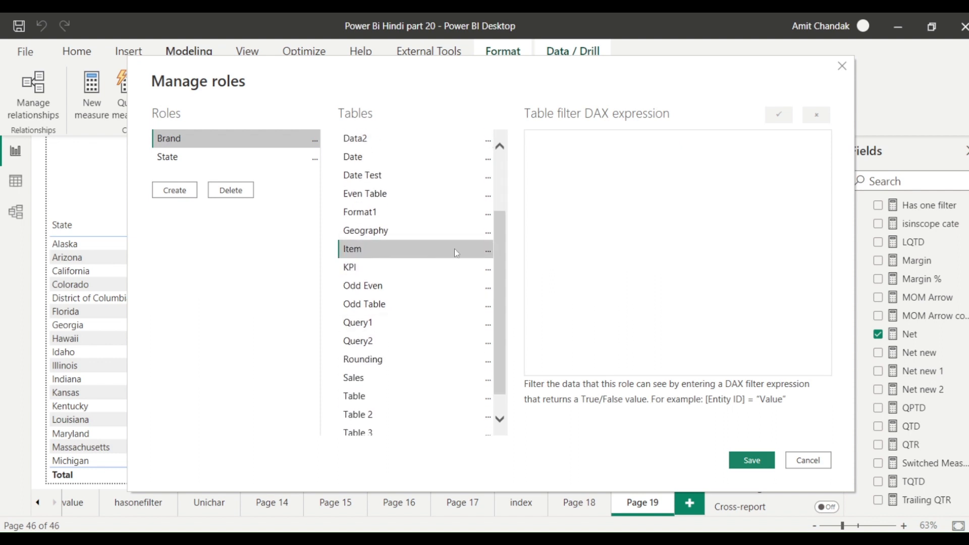
pyautogui.click(488, 250)
pyautogui.moveTo(555, 258)
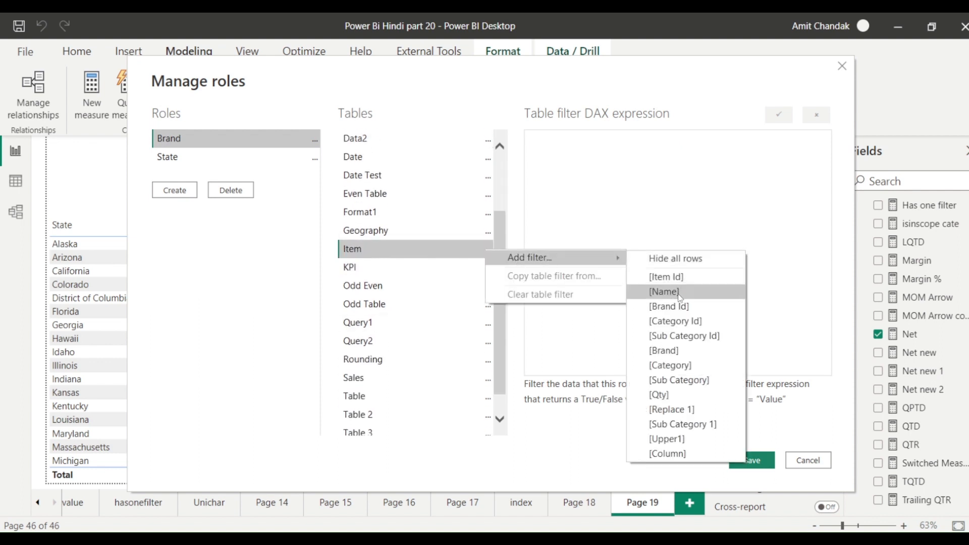
pyautogui.click(684, 366)
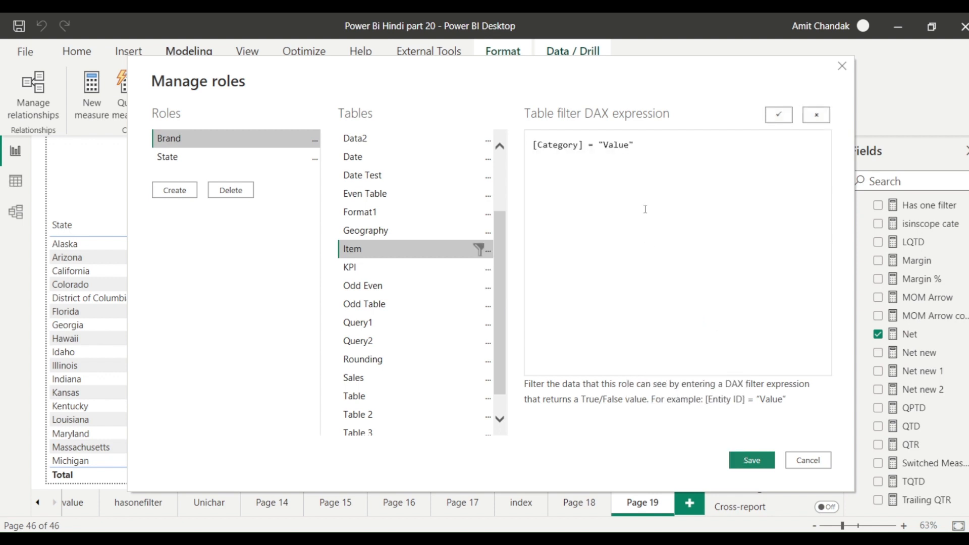
pyautogui.doubleClick(613, 149)
pyautogui.write('Category 1')
pyautogui.click(752, 460)
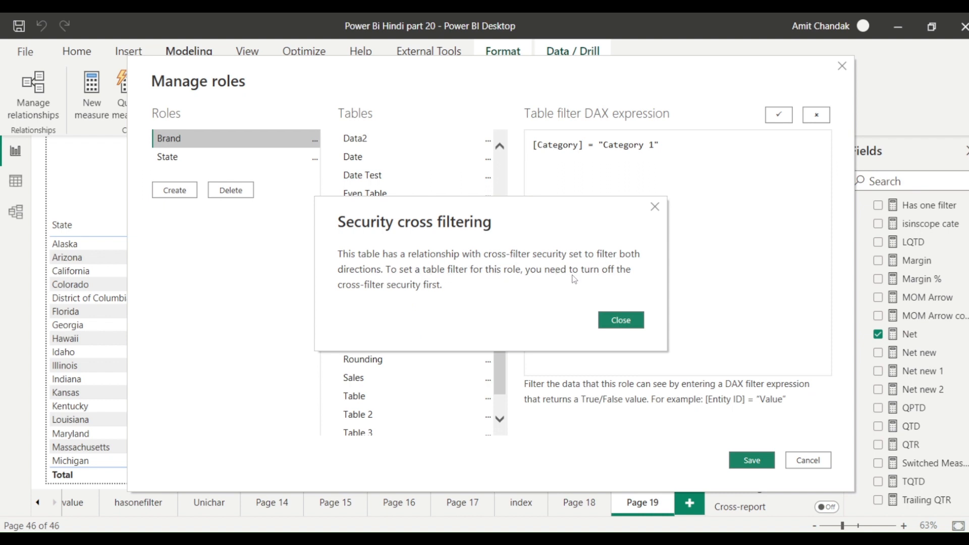
pyautogui.click(623, 321)
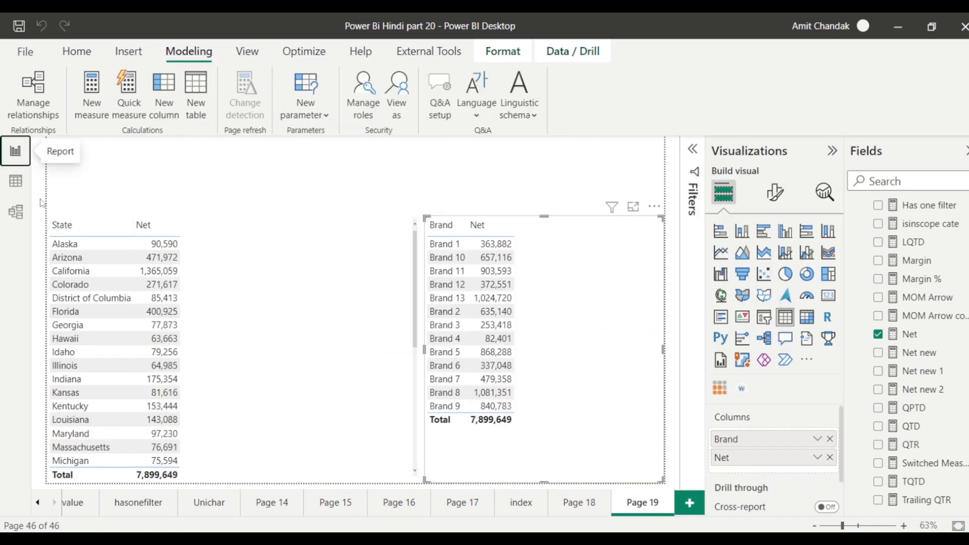
# In Model view, try a single cross-filter direction on the Item–Brand Sec relationship, then cancel.
pyautogui.click(17, 213)
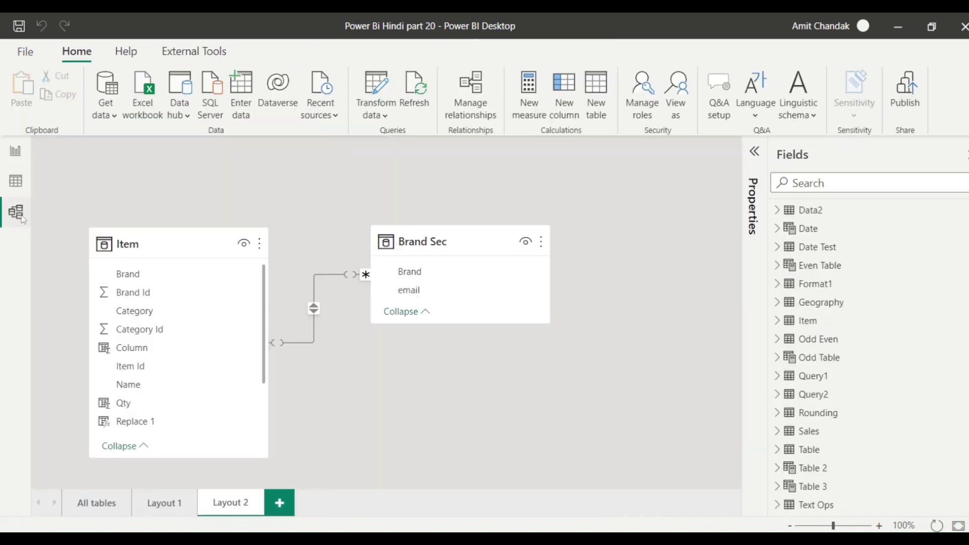
pyautogui.rightClick(330, 275)
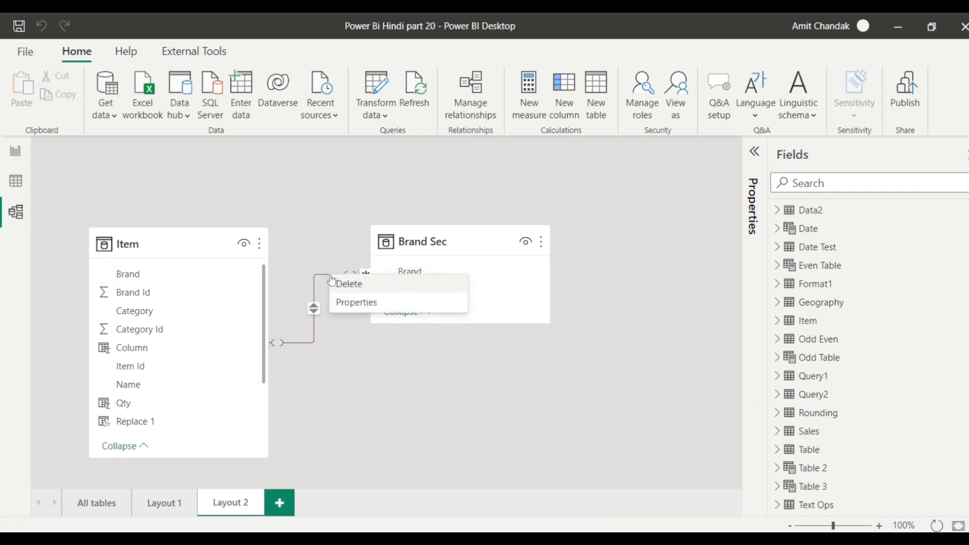
pyautogui.click(348, 303)
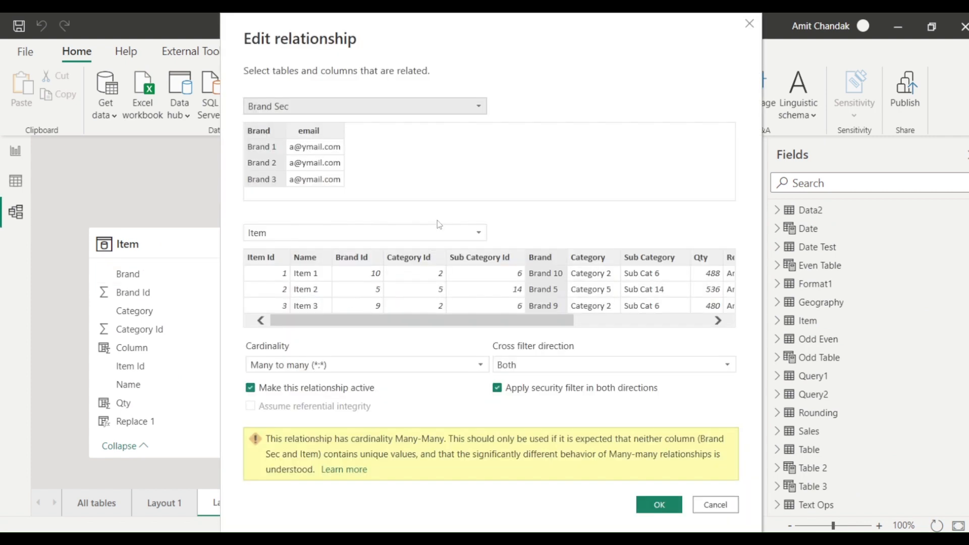
pyautogui.click(521, 364)
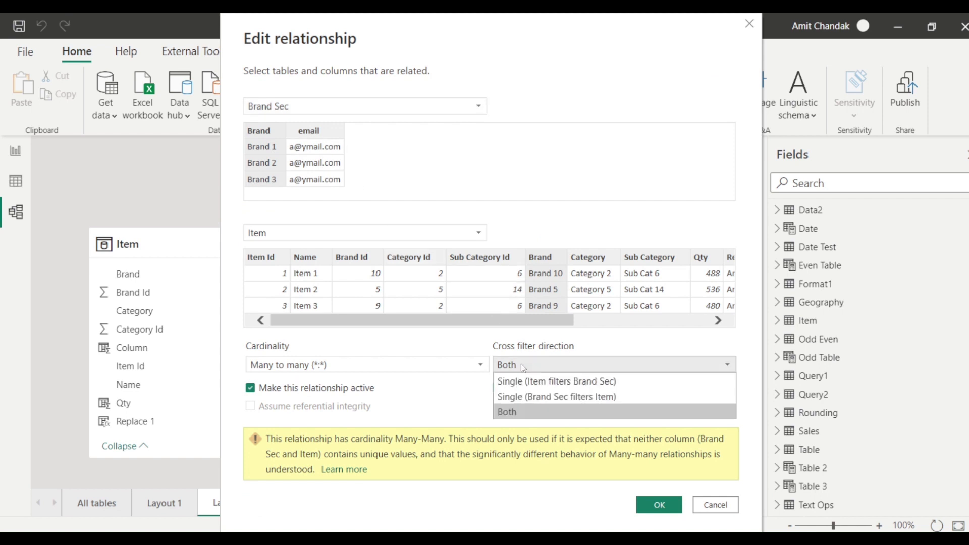
pyautogui.click(529, 396)
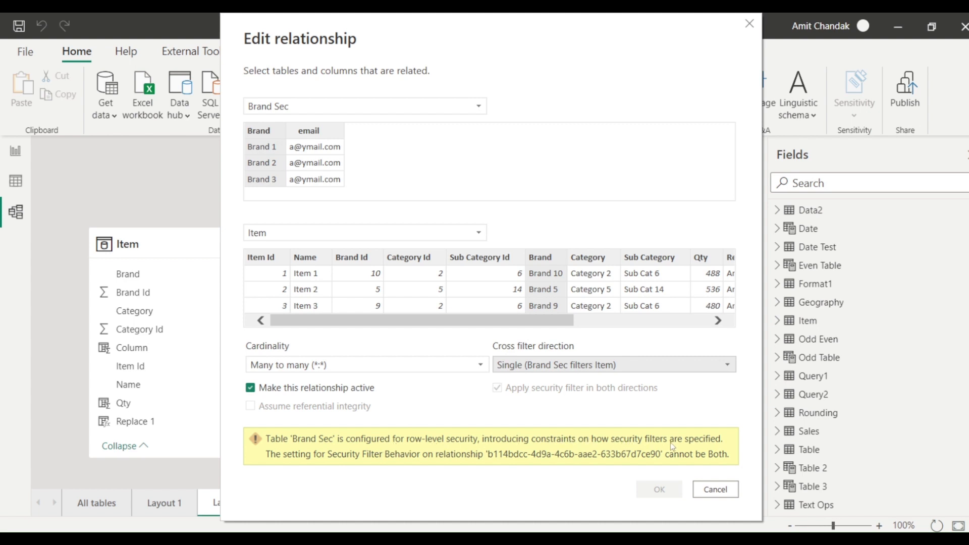
pyautogui.click(723, 489)
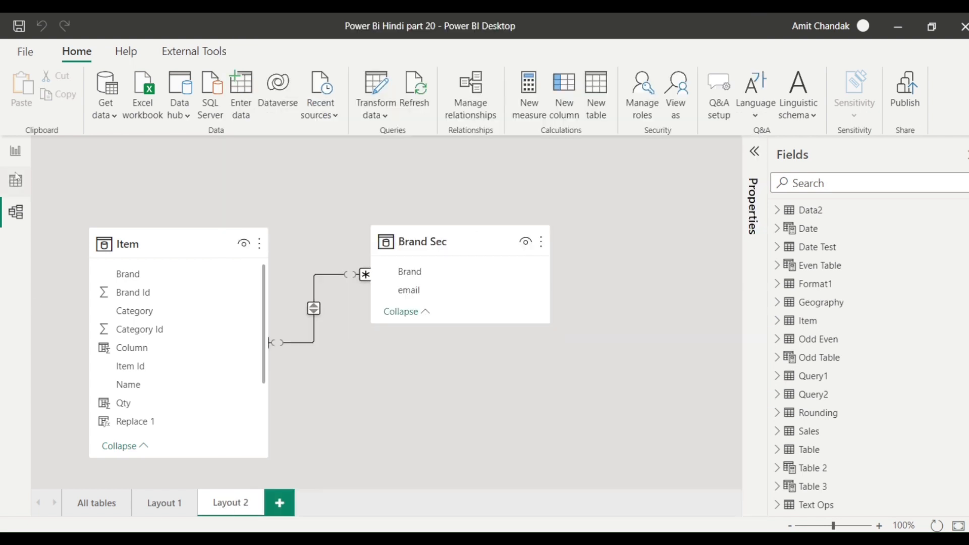
# Delete the Brand role in Manage roles, confirm and save, then go back to Model view.
pyautogui.click(16, 151)
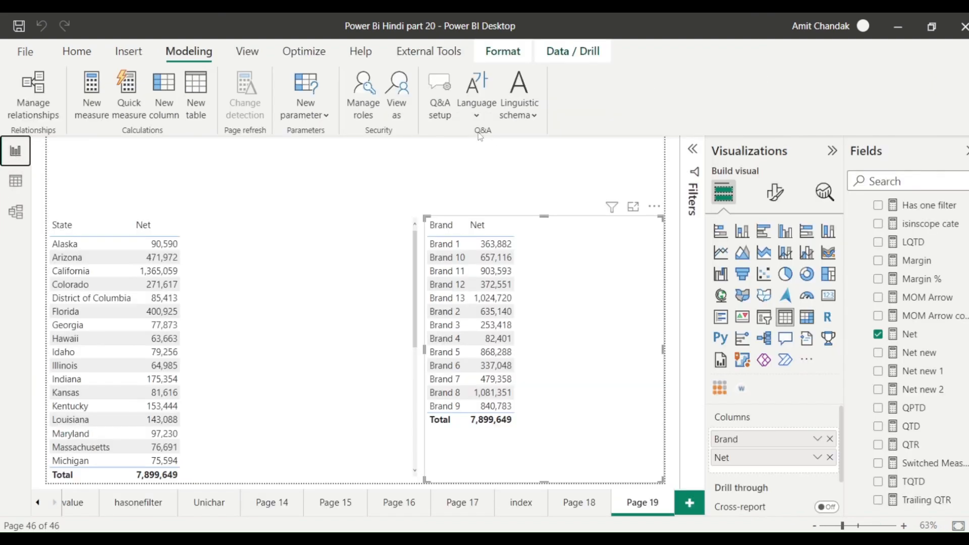
pyautogui.click(363, 108)
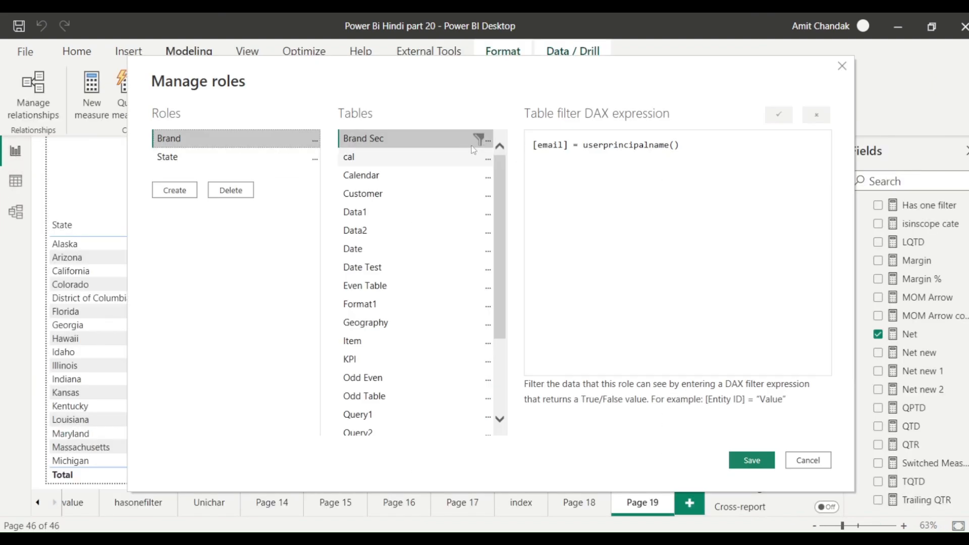
pyautogui.click(231, 190)
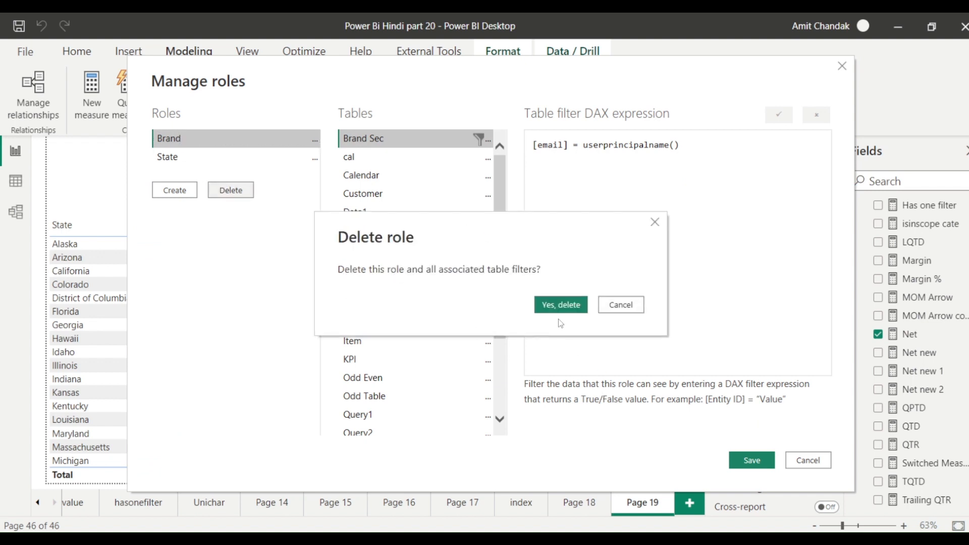
pyautogui.click(560, 305)
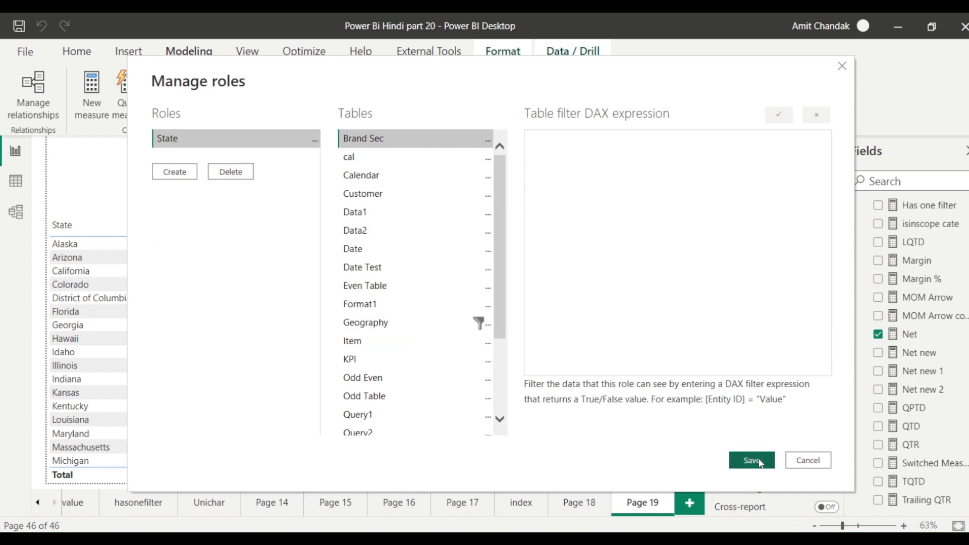
pyautogui.click(751, 460)
pyautogui.click(16, 213)
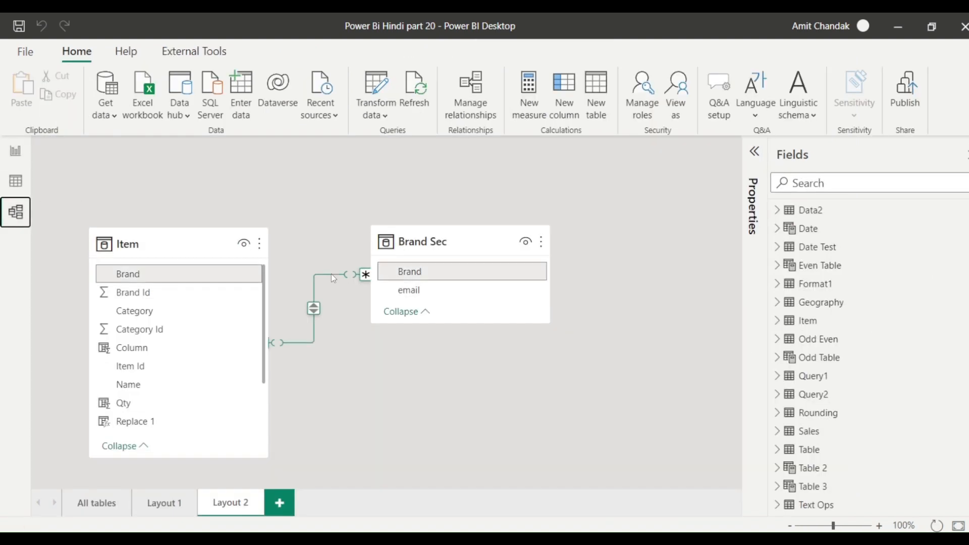
# Set the Item–Brand Sec relationship to Single direction, Brand Sec filtering Item, with two-way security off.
pyautogui.rightClick(331, 274)
pyautogui.click(339, 301)
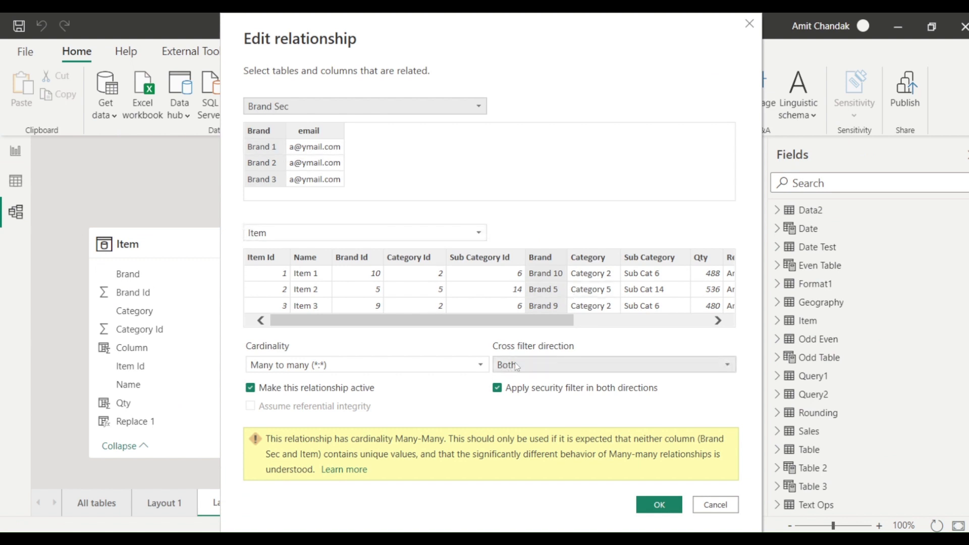
pyautogui.click(520, 365)
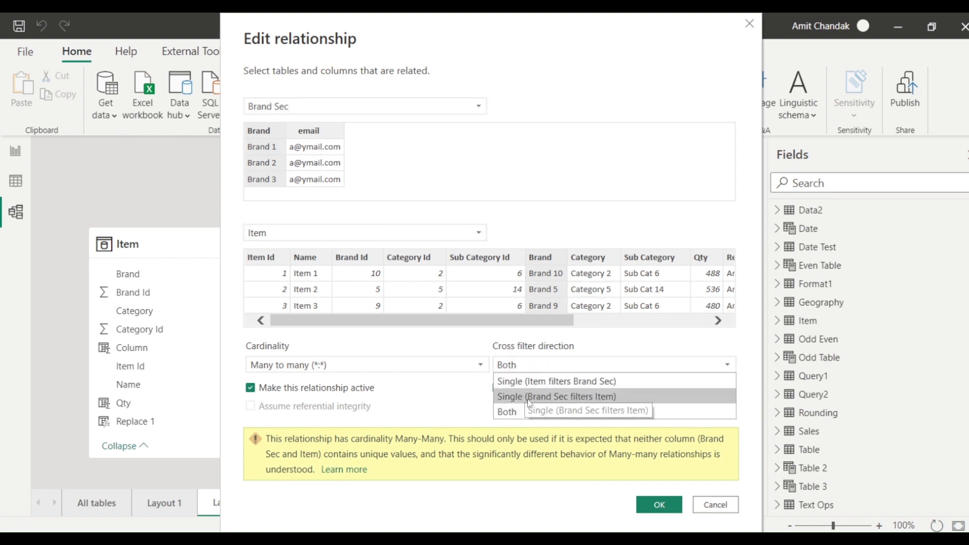
pyautogui.click(524, 397)
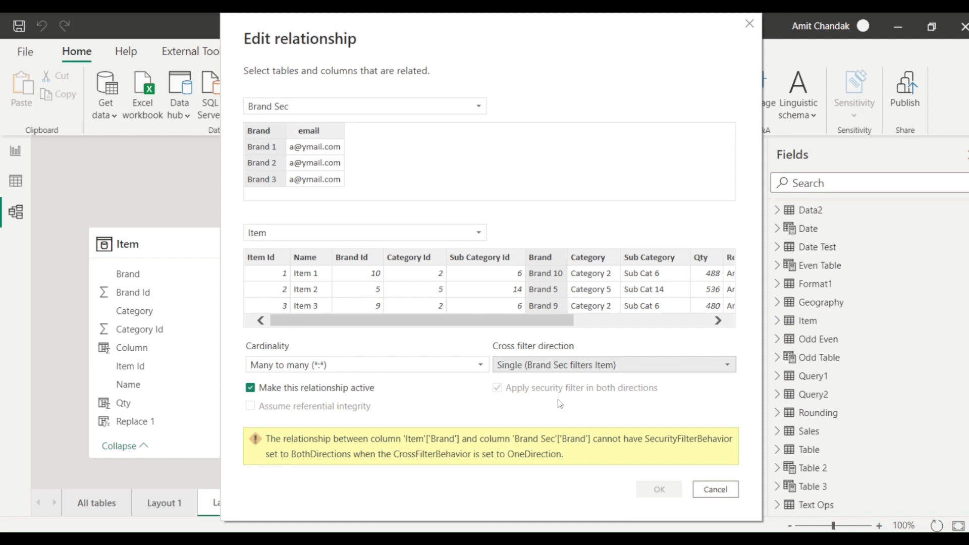
pyautogui.click(565, 362)
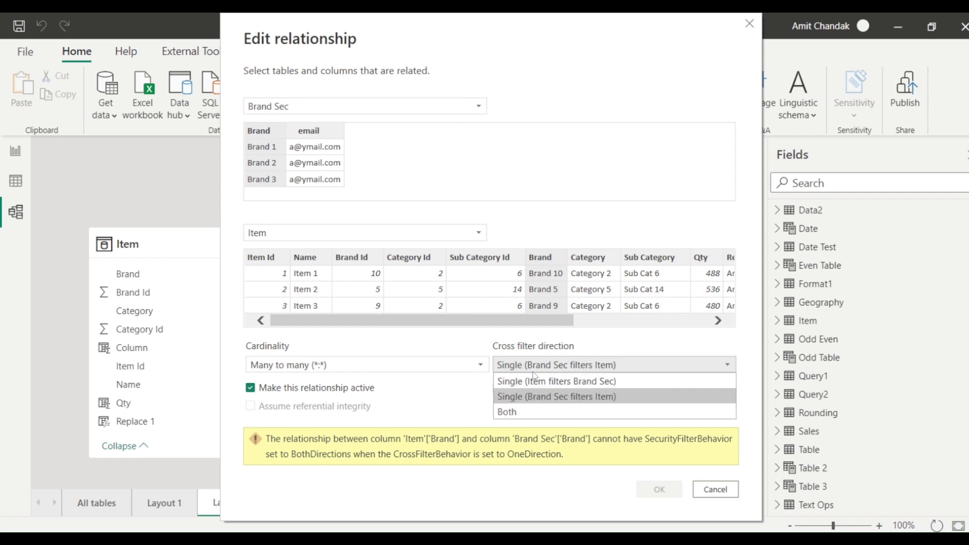
pyautogui.click(505, 409)
pyautogui.click(498, 388)
pyautogui.click(519, 365)
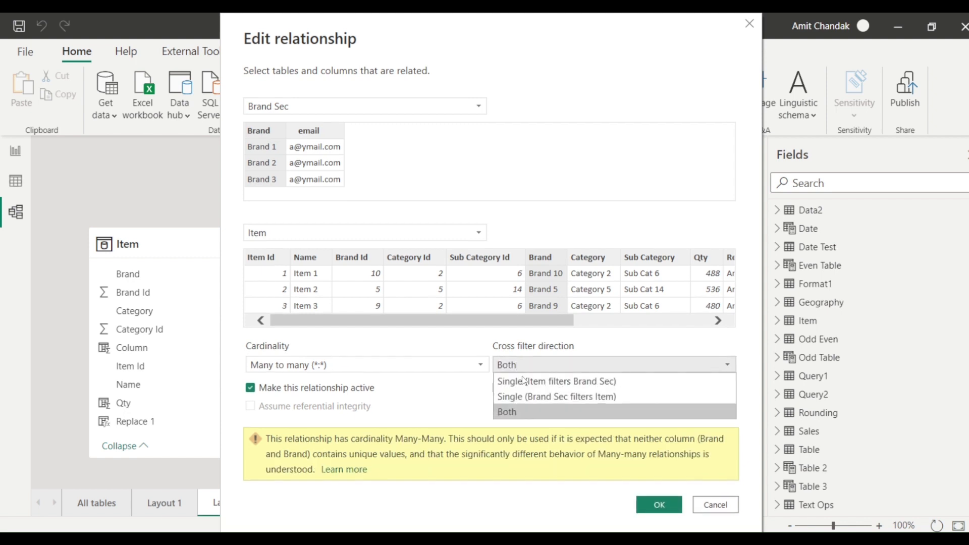
pyautogui.click(523, 396)
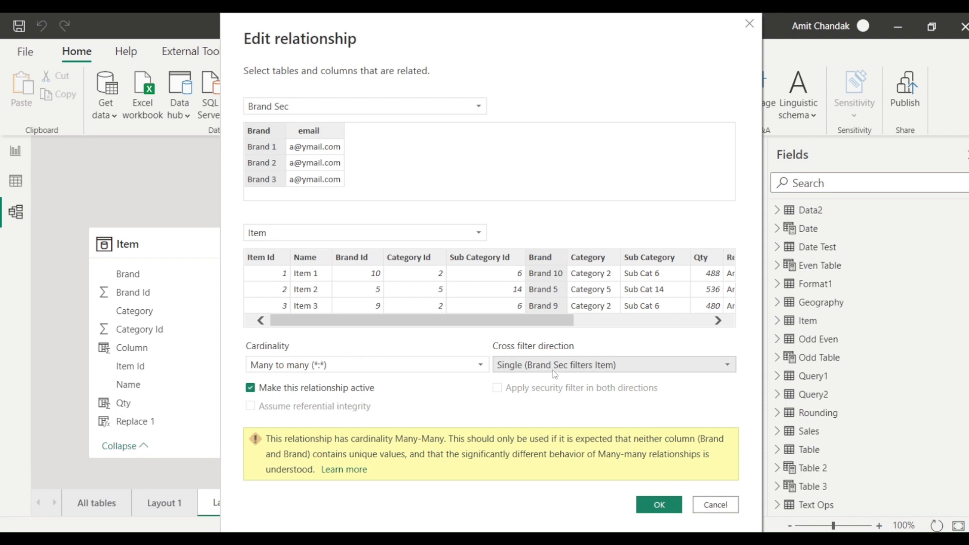
pyautogui.click(657, 505)
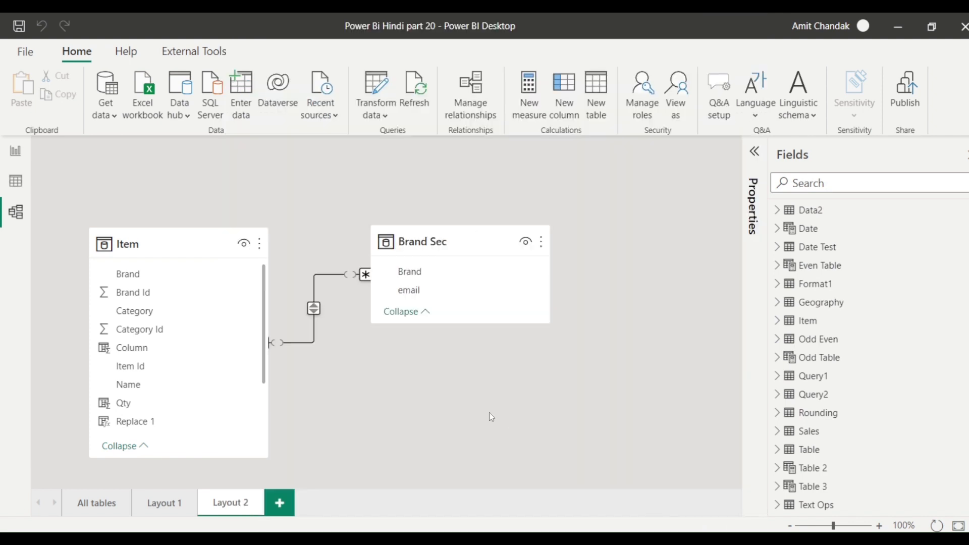
# Create a role named Brand filtering Brand Sec by [email] = userprincipalname() and save it.
pyautogui.click(15, 152)
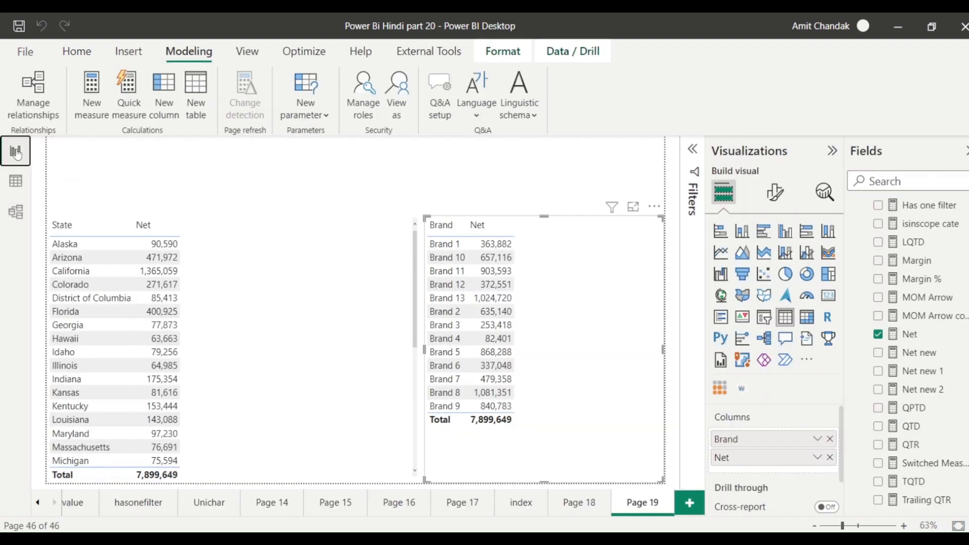
pyautogui.click(365, 101)
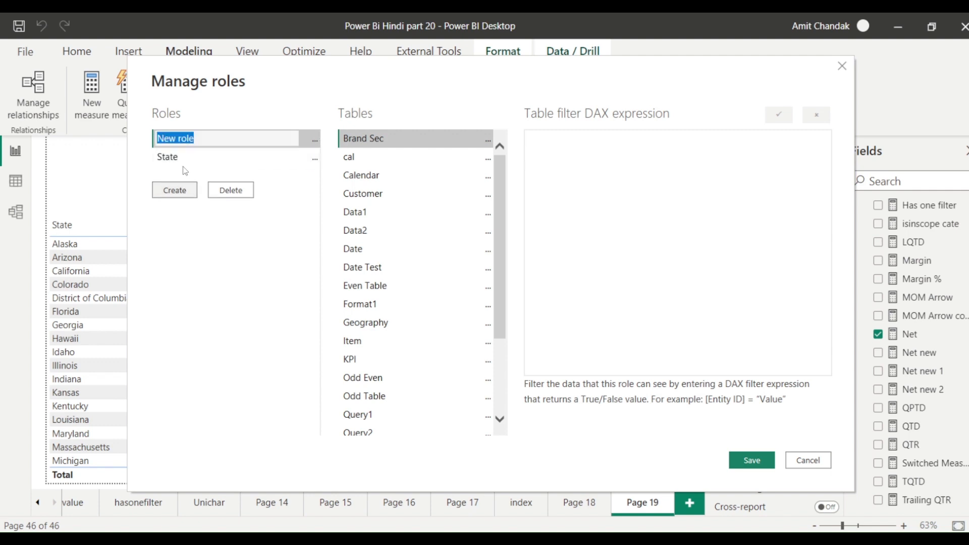
pyautogui.click(193, 171)
pyautogui.write('Brand')
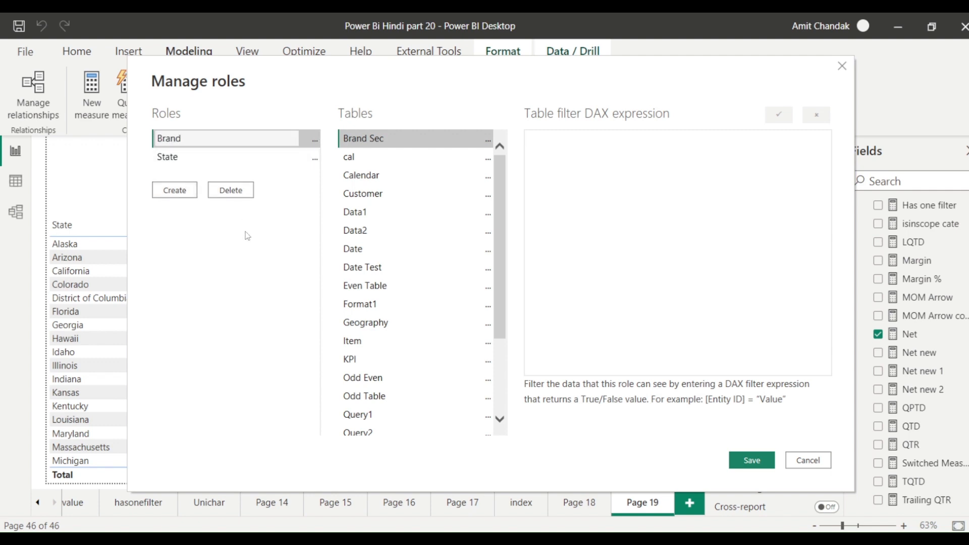
pyautogui.click(488, 140)
pyautogui.moveTo(593, 152)
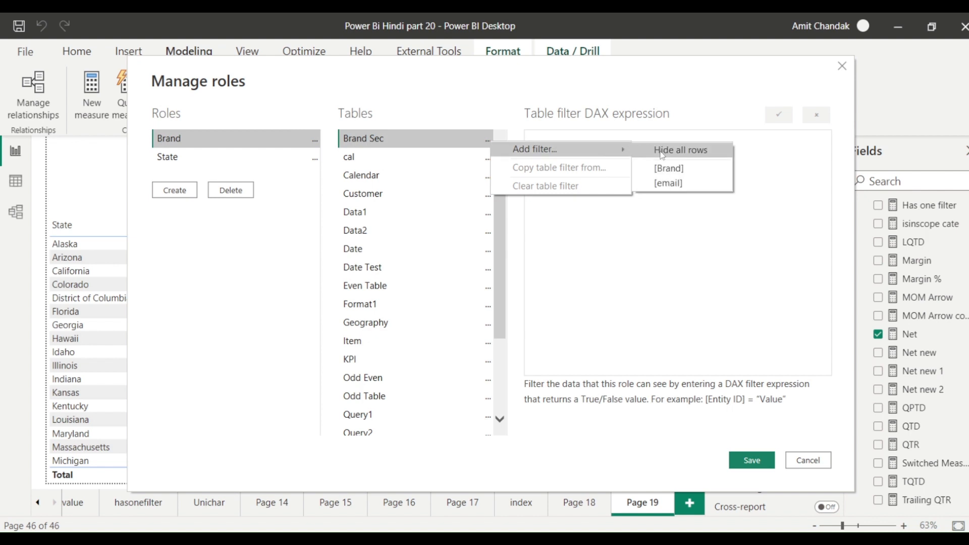
pyautogui.click(669, 177)
pyautogui.moveTo(584, 146); pyautogui.dragTo(635, 147)
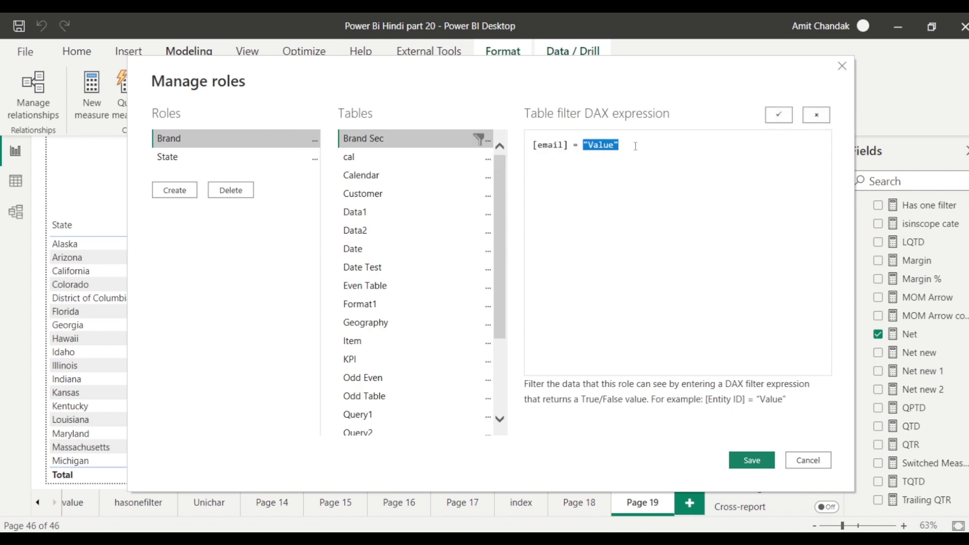
pyautogui.write('userprinc')
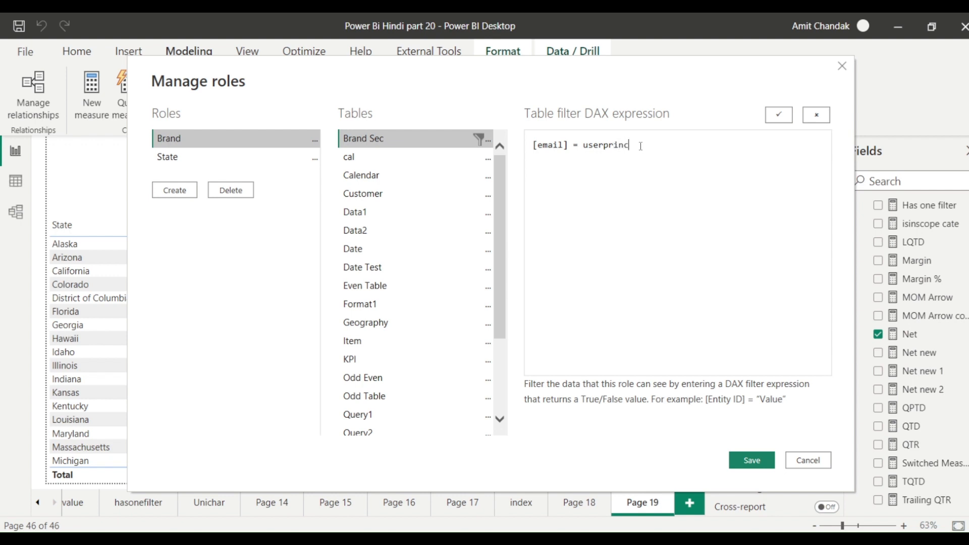
pyautogui.write('ipalname()')
pyautogui.click(744, 457)
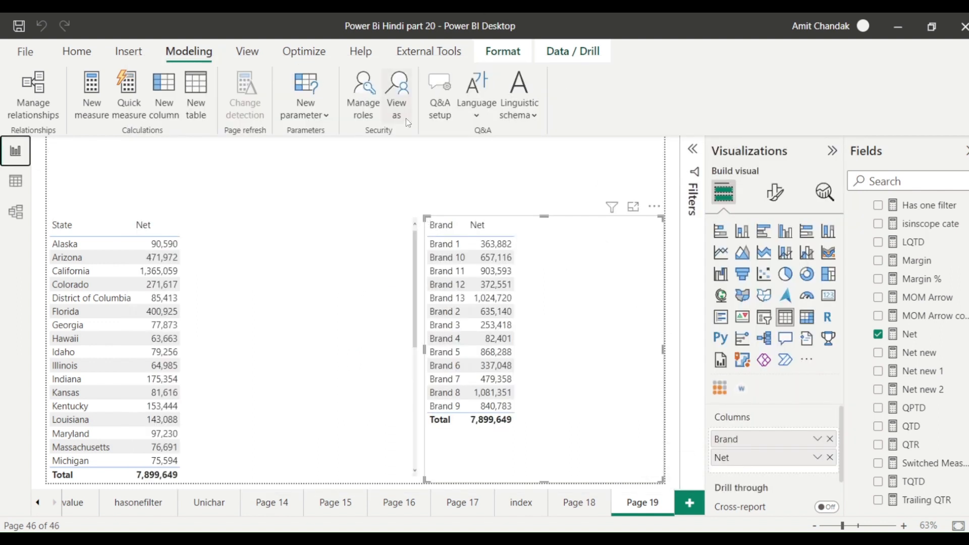
# View as a test user's e-mail under Brand, confirming only Brands 1–5 appear, then stop viewing.
pyautogui.click(389, 118)
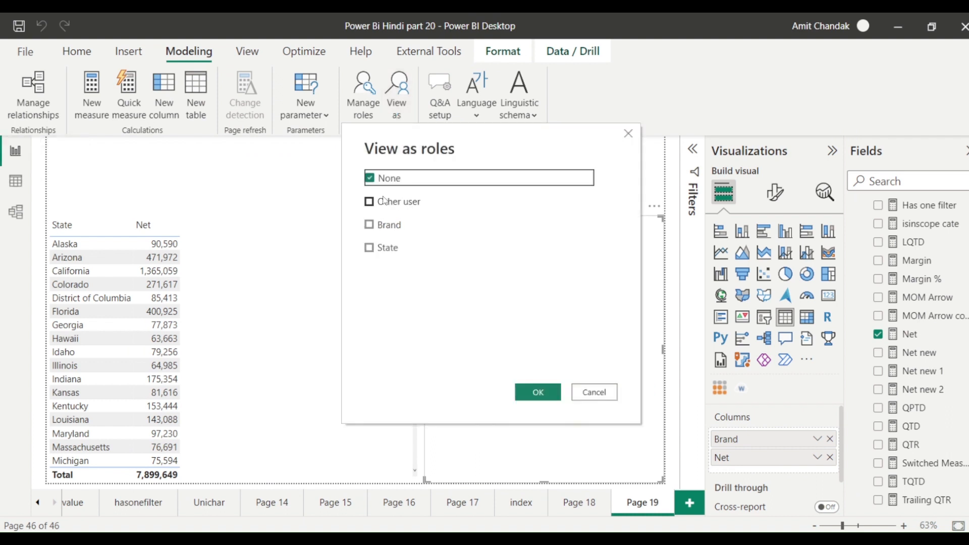
pyautogui.click(380, 203)
pyautogui.click(376, 223)
pyautogui.click(456, 210)
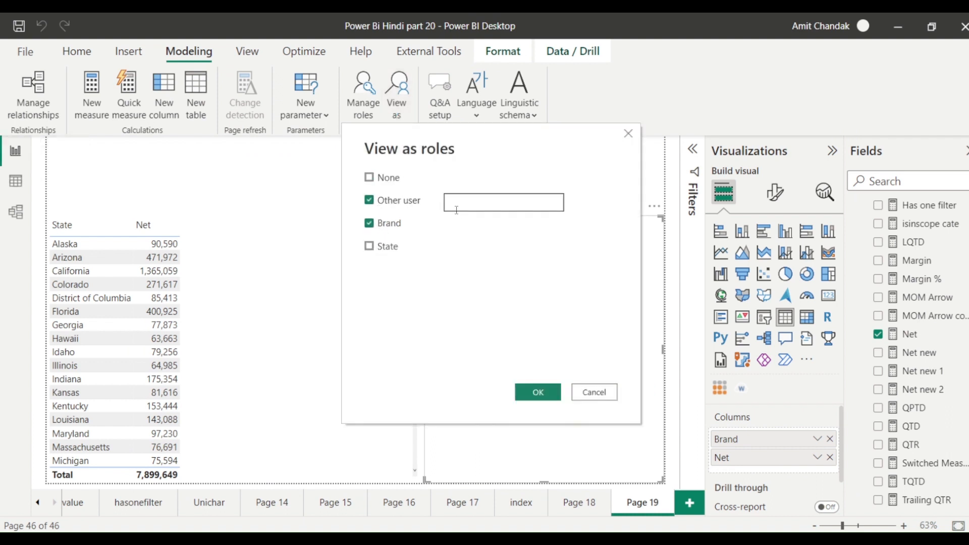
pyautogui.write('a')
pyautogui.press('BackSpace')
pyautogui.click(539, 393)
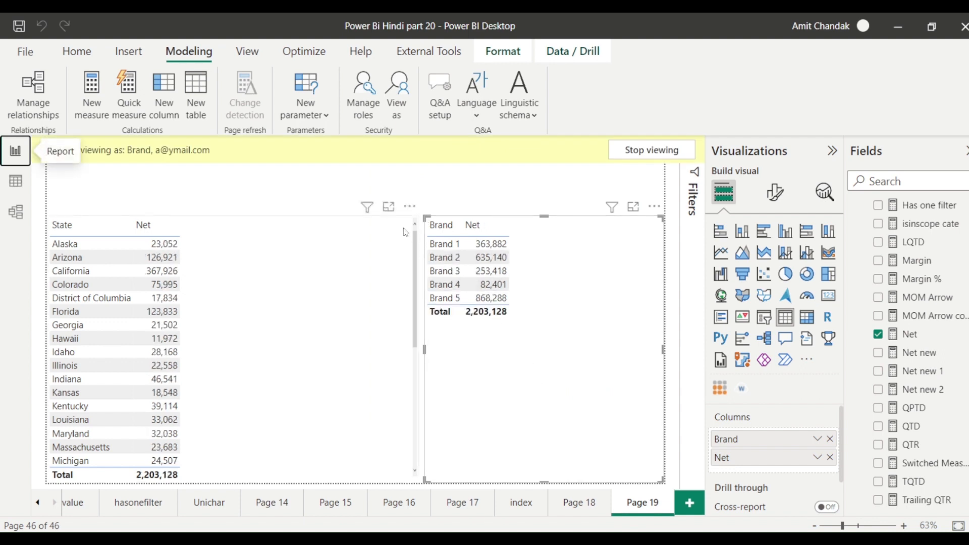
pyautogui.click(640, 149)
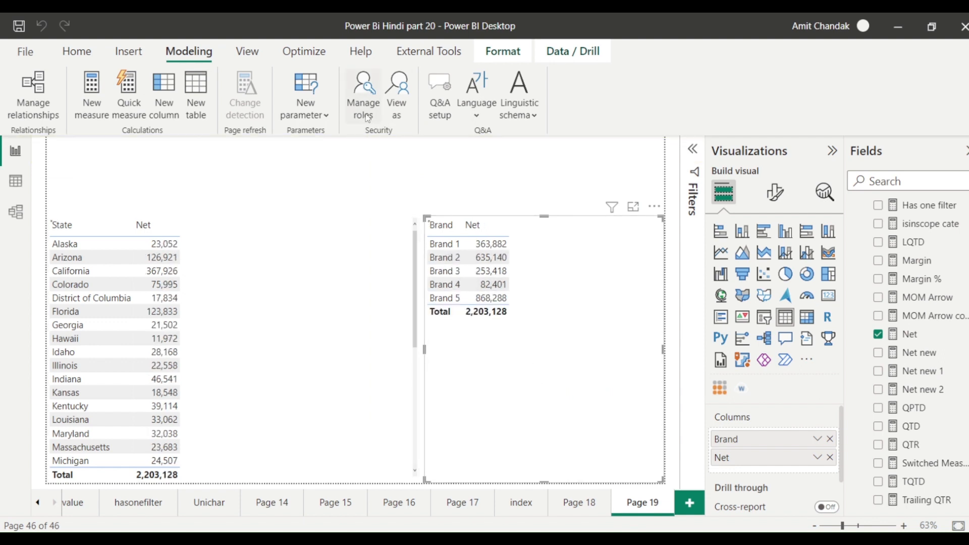
# Restrict the Brand role's Item table to [Category] = "Category 1" and save the role.
pyautogui.click(364, 112)
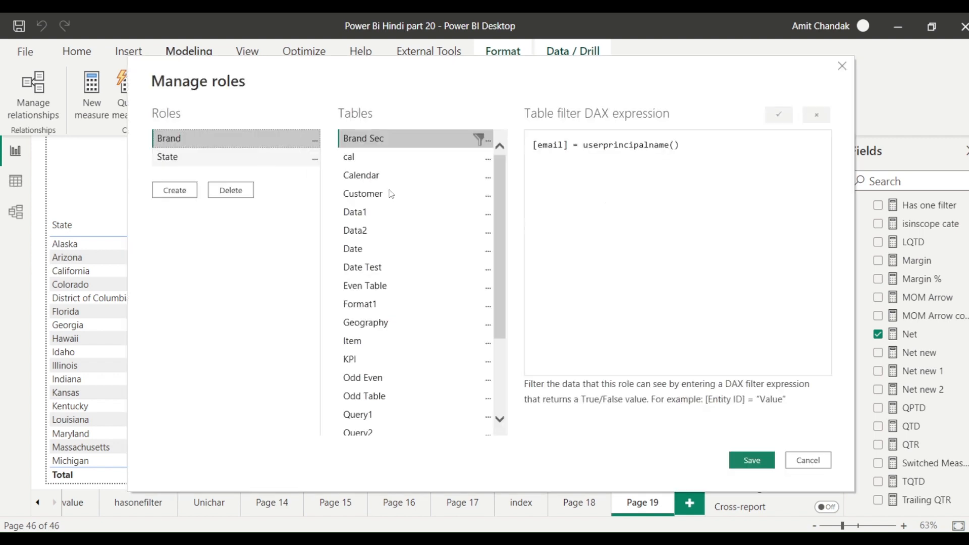
pyautogui.scroll(-5, 480, 296)
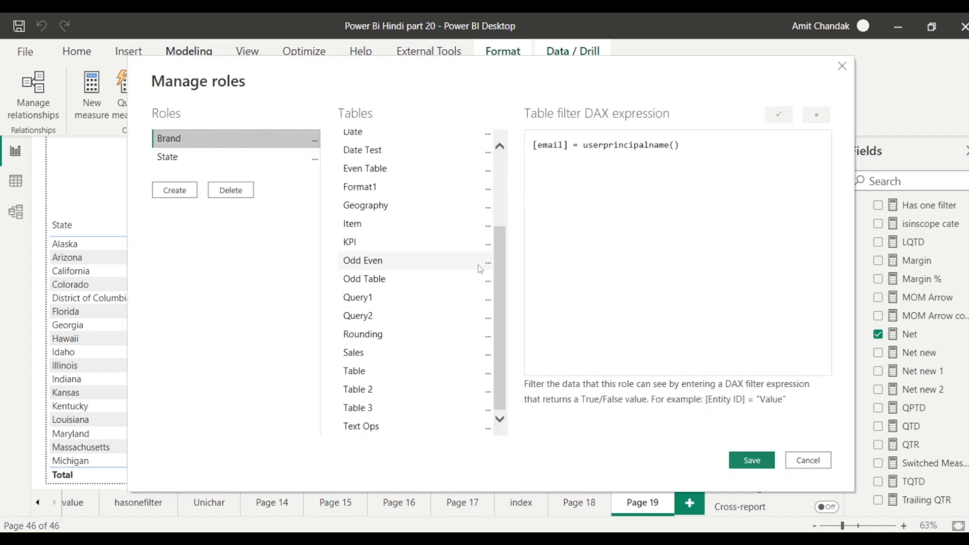
pyautogui.scroll(5, 480, 268)
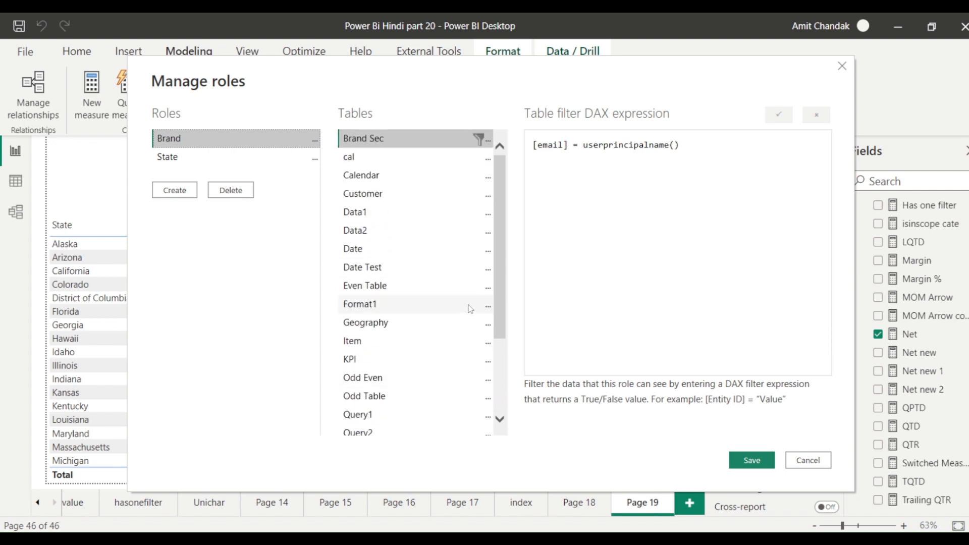
pyautogui.click(488, 342)
pyautogui.moveTo(624, 353)
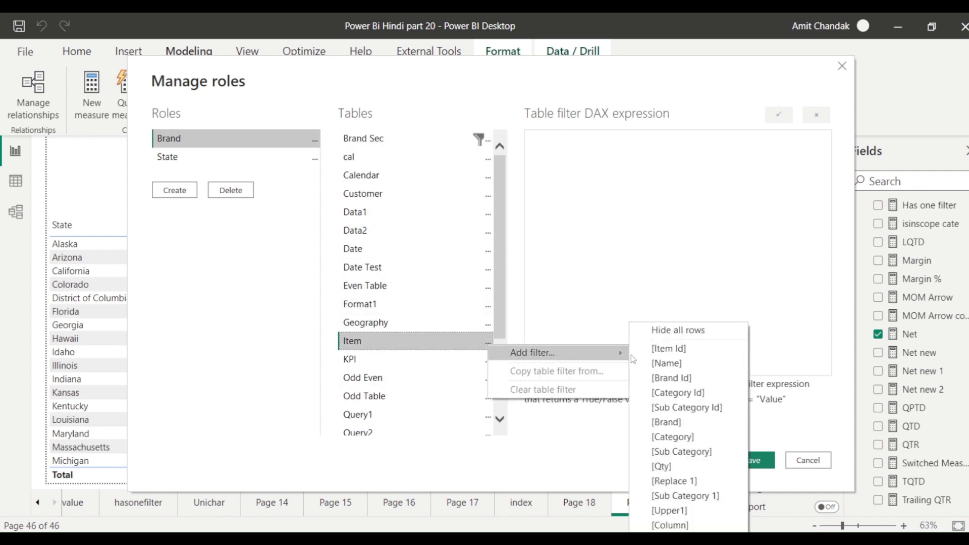
pyautogui.click(673, 437)
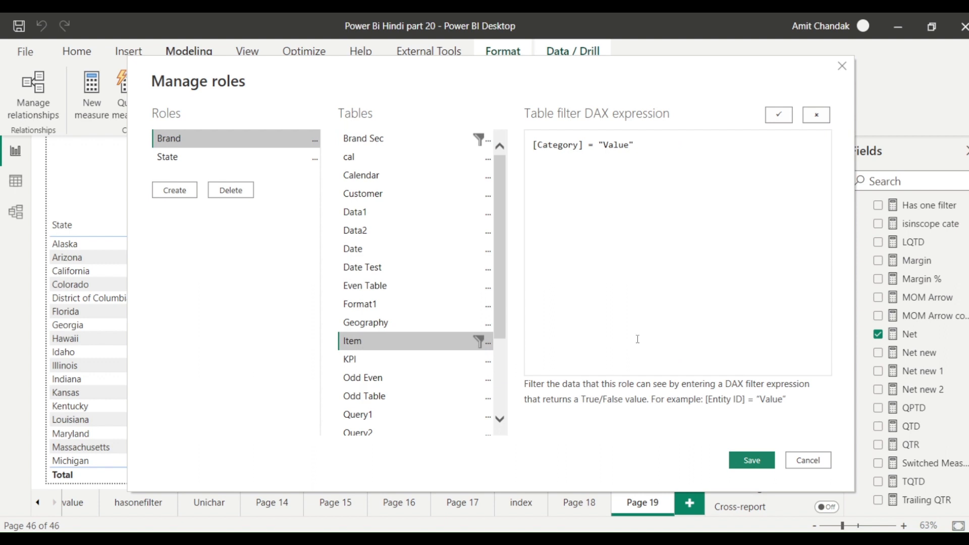
pyautogui.doubleClick(606, 146)
pyautogui.write('Category 1')
pyautogui.click(752, 460)
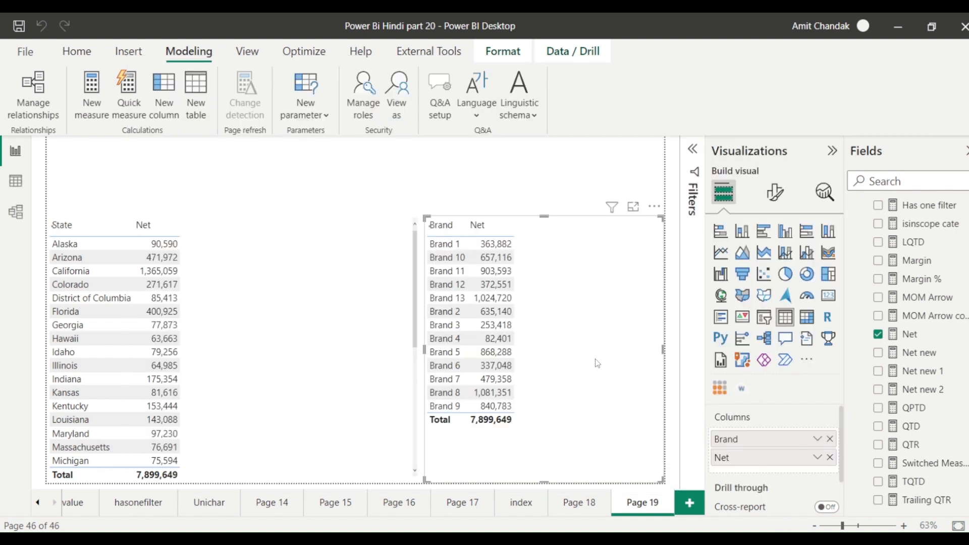
# View the report as the test user's e-mail under Brand, reviewing Brand 1 and Brand 5 totalling 449,171.
pyautogui.click(396, 114)
pyautogui.click(369, 200)
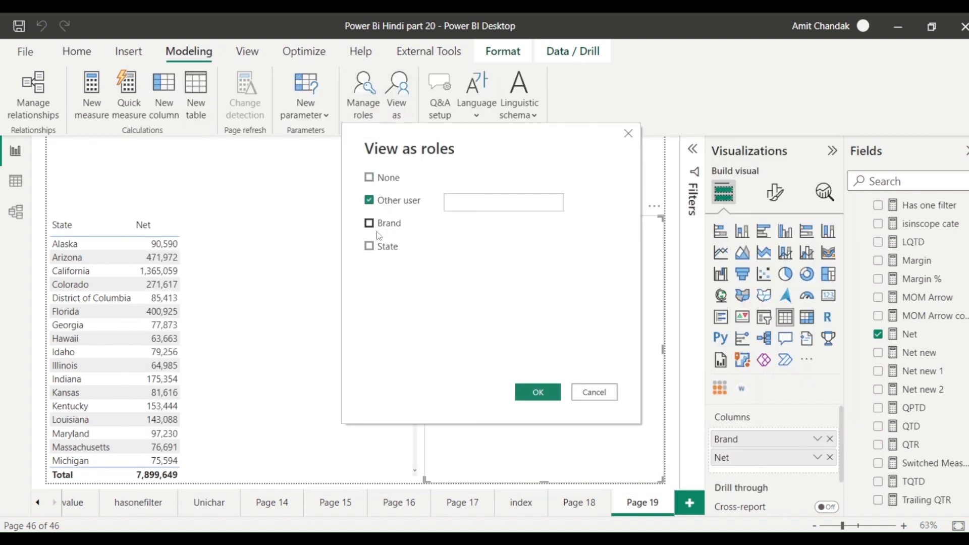
pyautogui.click(379, 224)
pyautogui.click(457, 199)
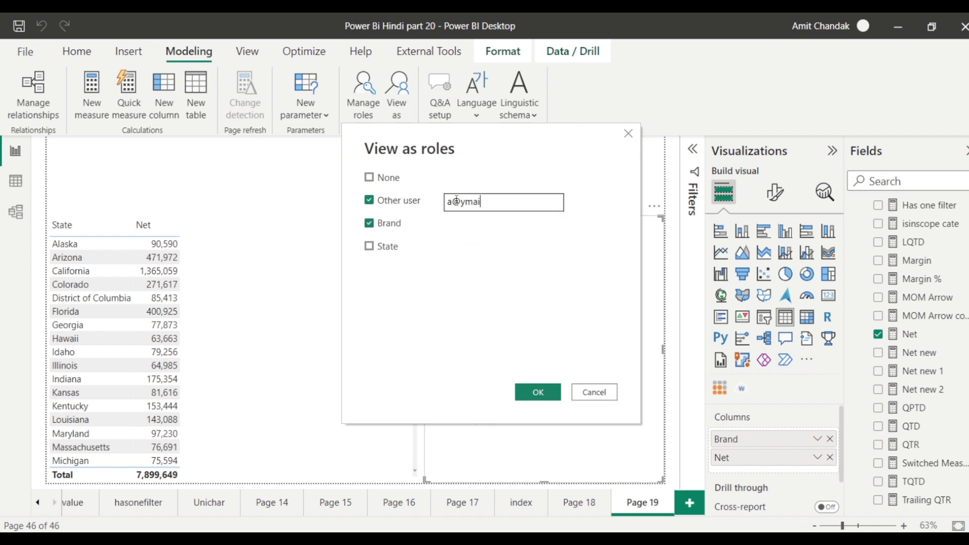
pyautogui.click(534, 388)
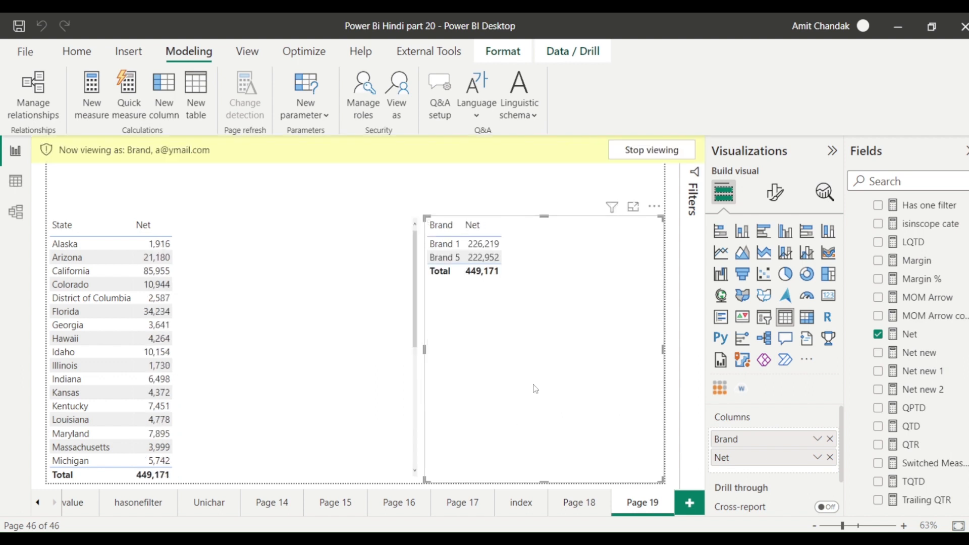
pyautogui.scroll(-5, 963, 377)
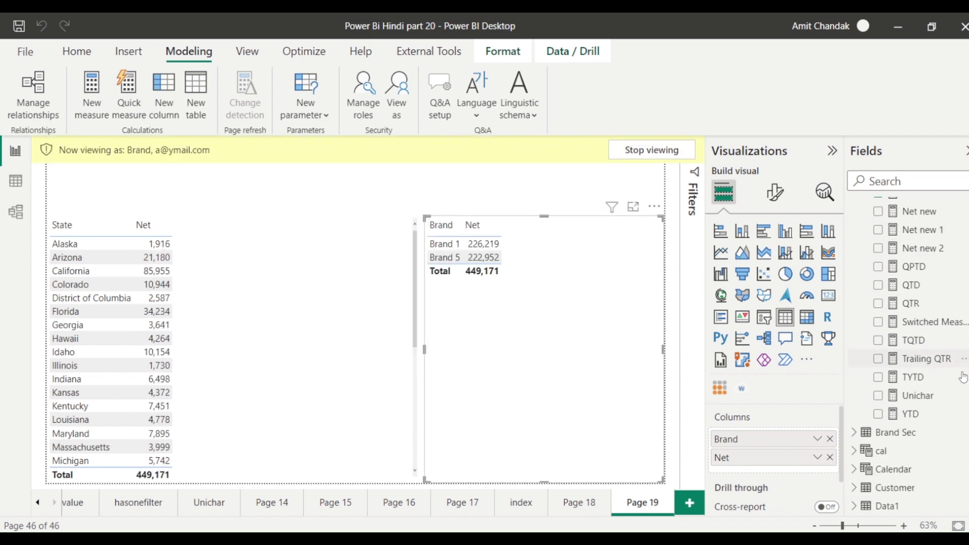
pyautogui.scroll(-3, 909, 346)
pyautogui.scroll(5, 904, 323)
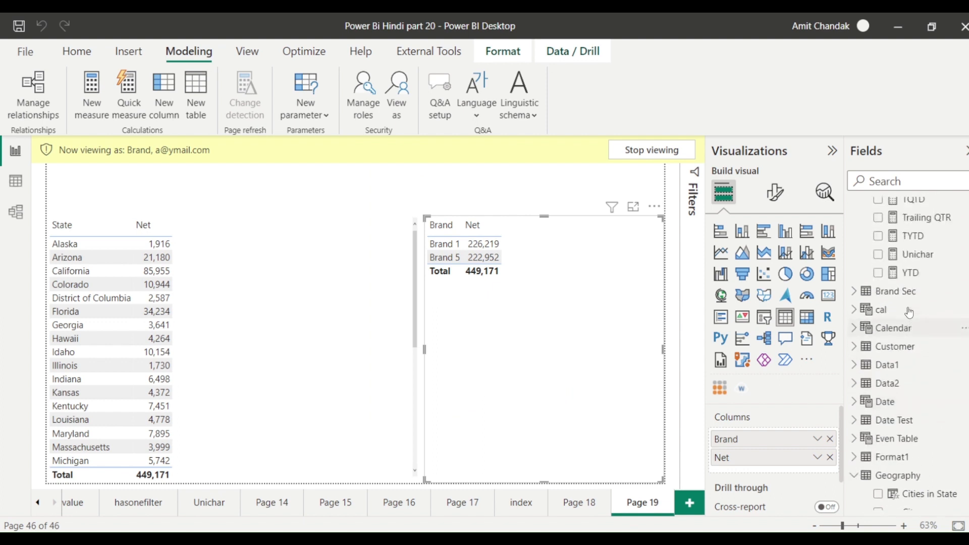
pyautogui.scroll(-3, 926, 338)
pyautogui.scroll(-3, 878, 333)
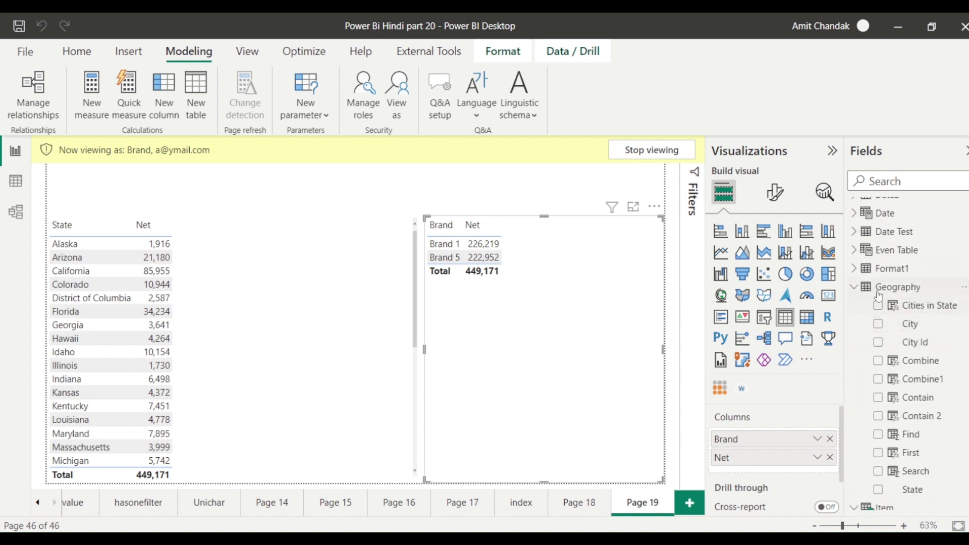
pyautogui.scroll(6, 869, 279)
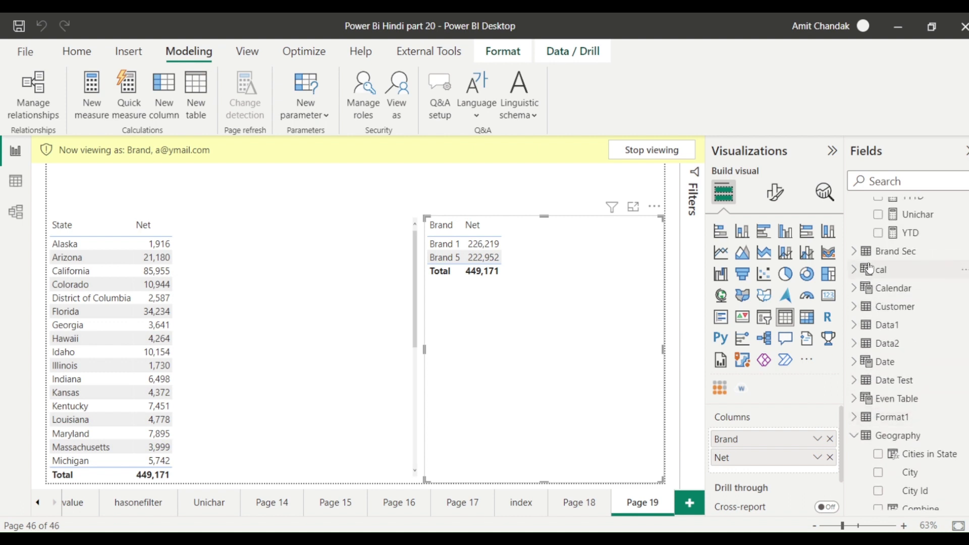
pyautogui.scroll(5, 873, 268)
pyautogui.scroll(-15, 876, 283)
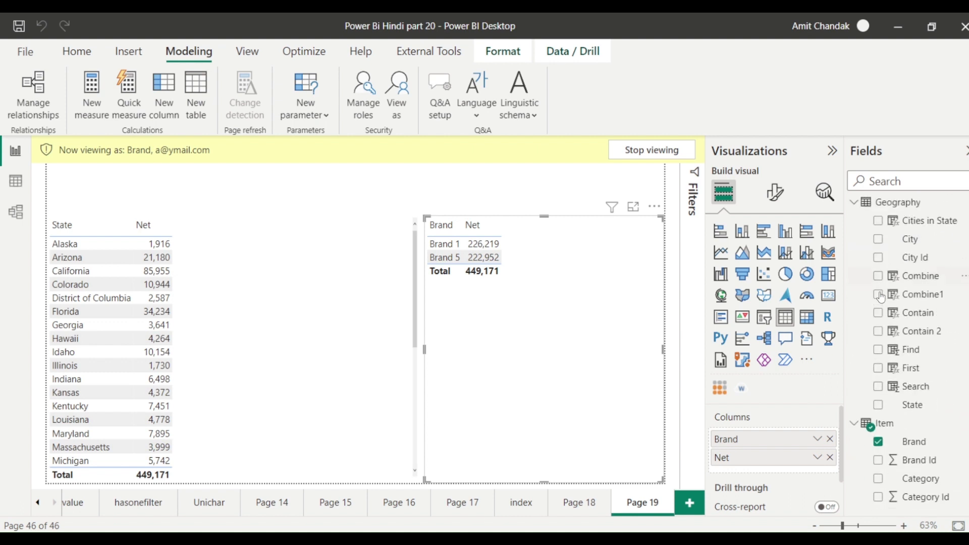
pyautogui.scroll(-1, 881, 297)
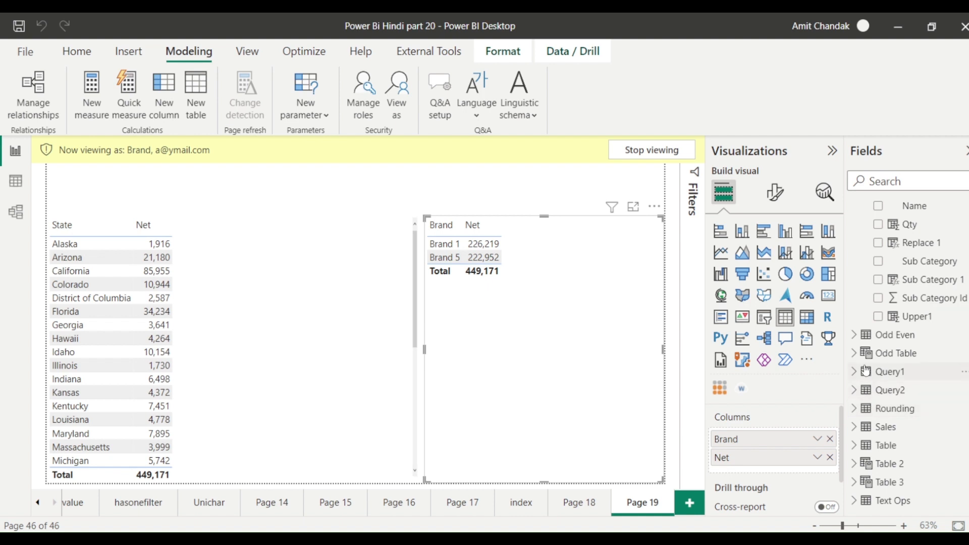
# Add Item Category to the Brand/Net table, showing both brands are Category 1, then stop viewing.
pyautogui.scroll(4, 877, 302)
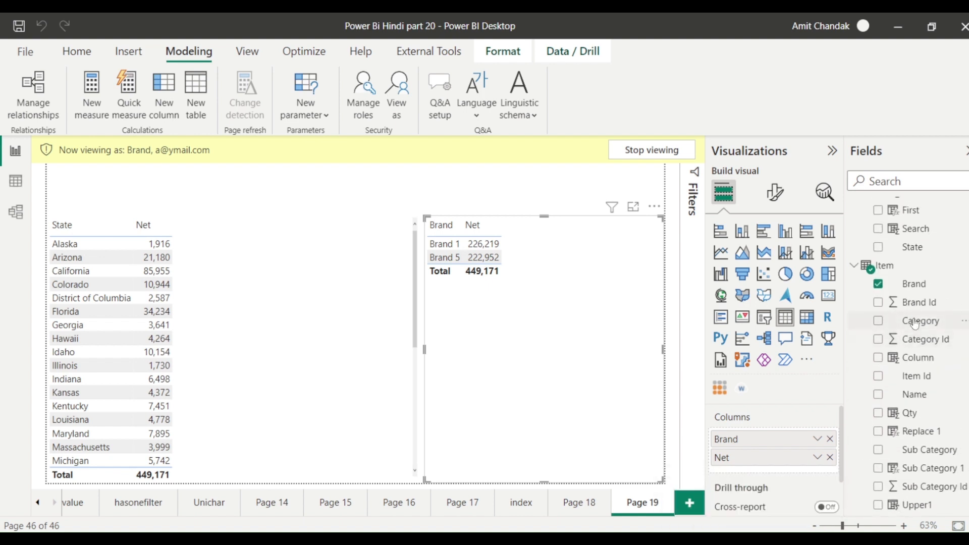
pyautogui.moveTo(916, 322); pyautogui.dragTo(575, 349)
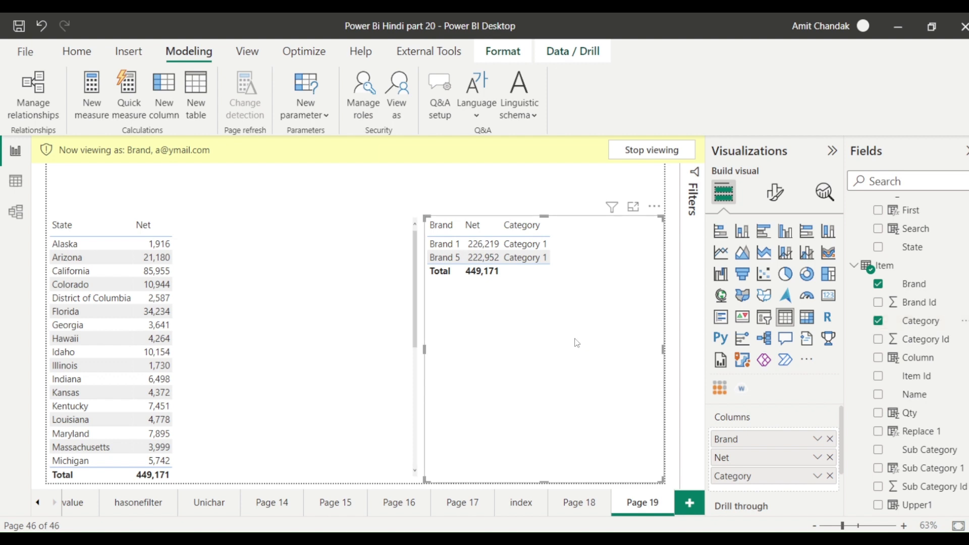
pyautogui.click(651, 150)
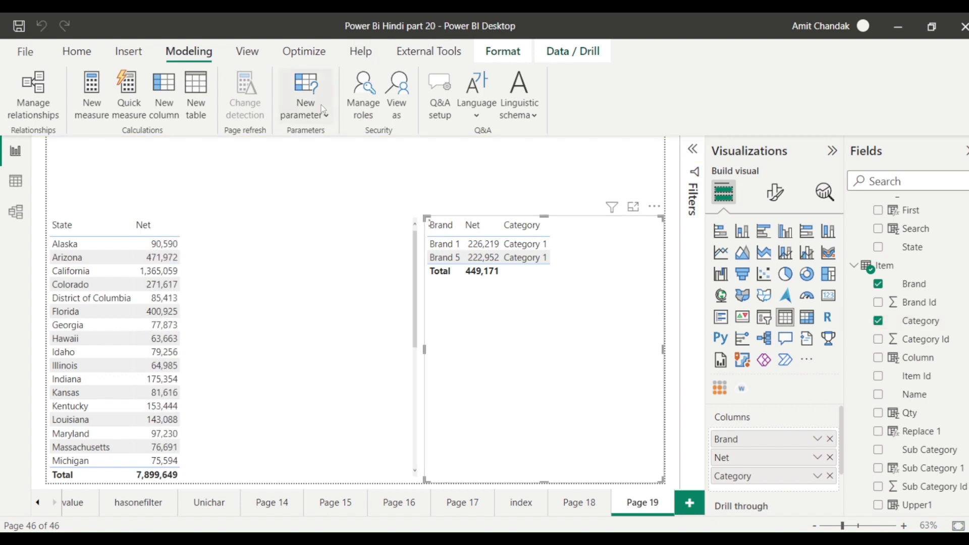
# Remove the Category filter from the Brand role's Item table.
pyautogui.click(368, 114)
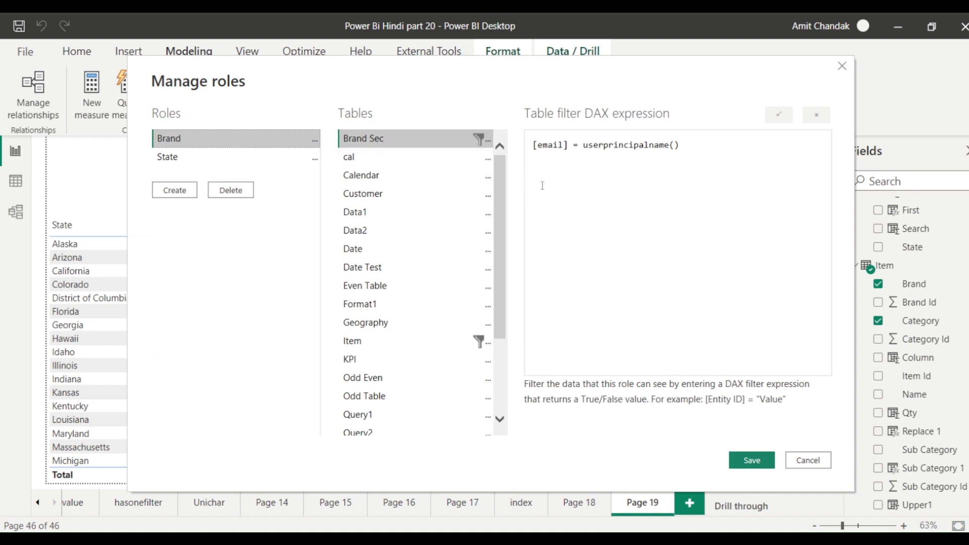
pyautogui.click(480, 342)
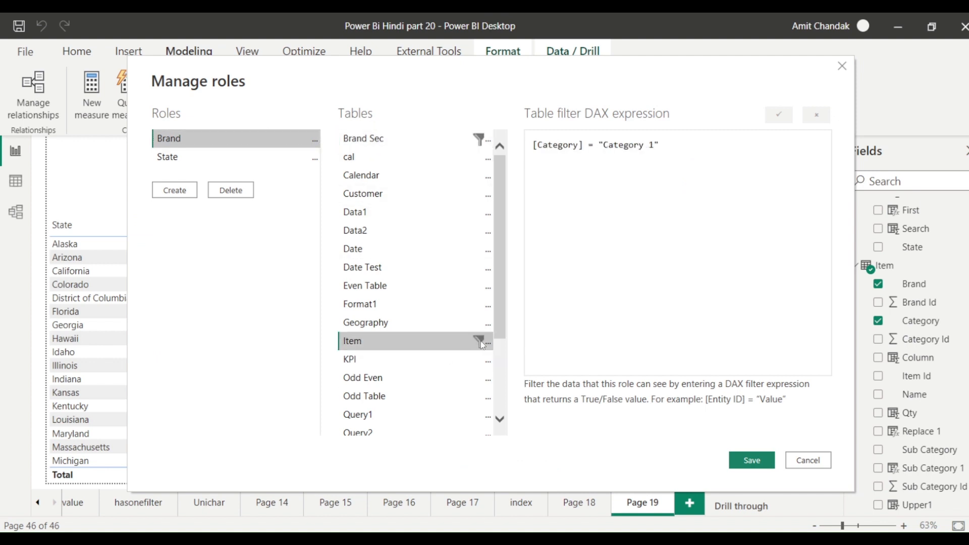
pyautogui.click(487, 342)
pyautogui.click(524, 388)
# Extend the Brand Sec filter with || [email] = a fixed test e-mail and save the role.
pyautogui.click(379, 138)
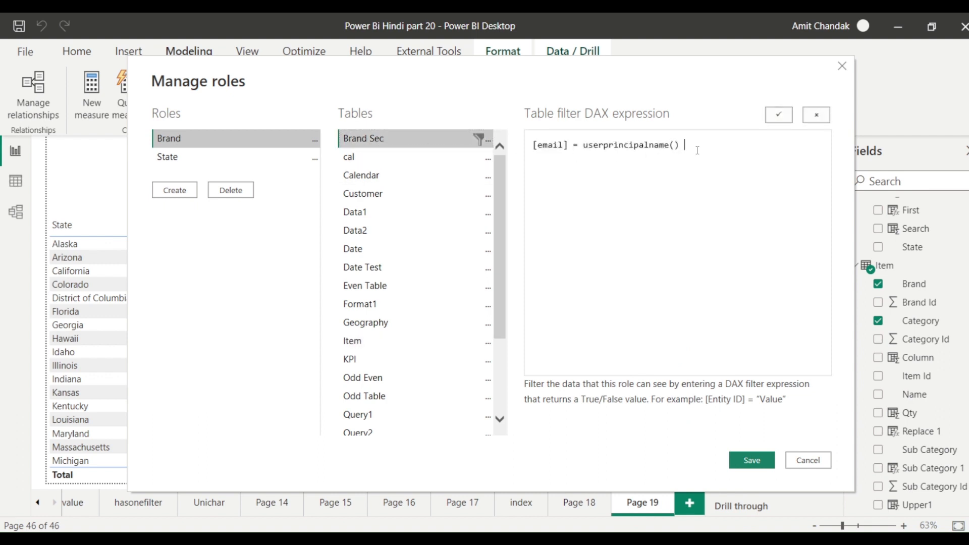
pyautogui.write('||')
pyautogui.write(' email]')
pyautogui.press('Left')
pyautogui.write('[')
pyautogui.press('Right')
pyautogui.press('Right')
pyautogui.press('Right')
pyautogui.press('Right')
pyautogui.press('Right')
pyautogui.press('Right')
pyautogui.write('= ')
pyautogui.write('""')
pyautogui.moveTo(684, 145); pyautogui.dragTo(461, 148)
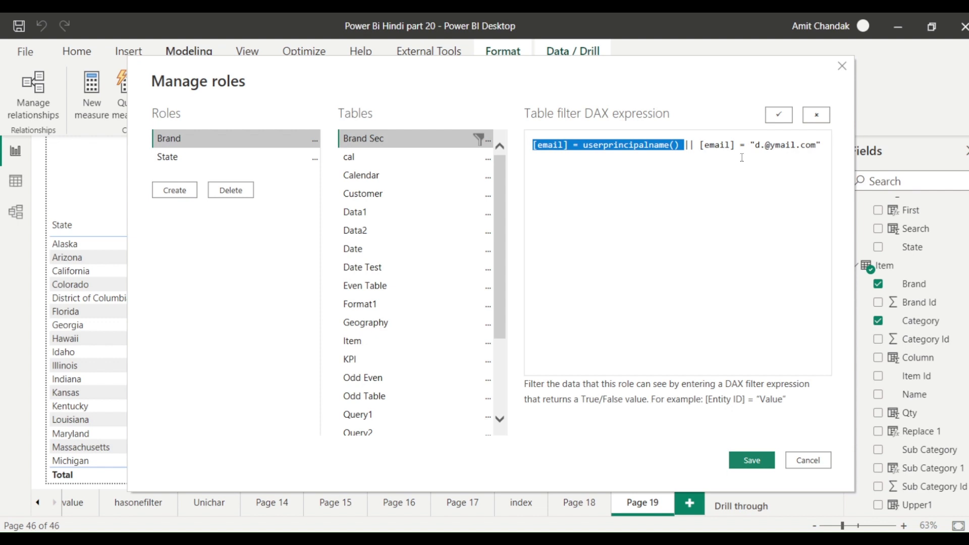
pyautogui.moveTo(756, 146); pyautogui.dragTo(818, 151)
pyautogui.hotkey('ctrl', 'c')
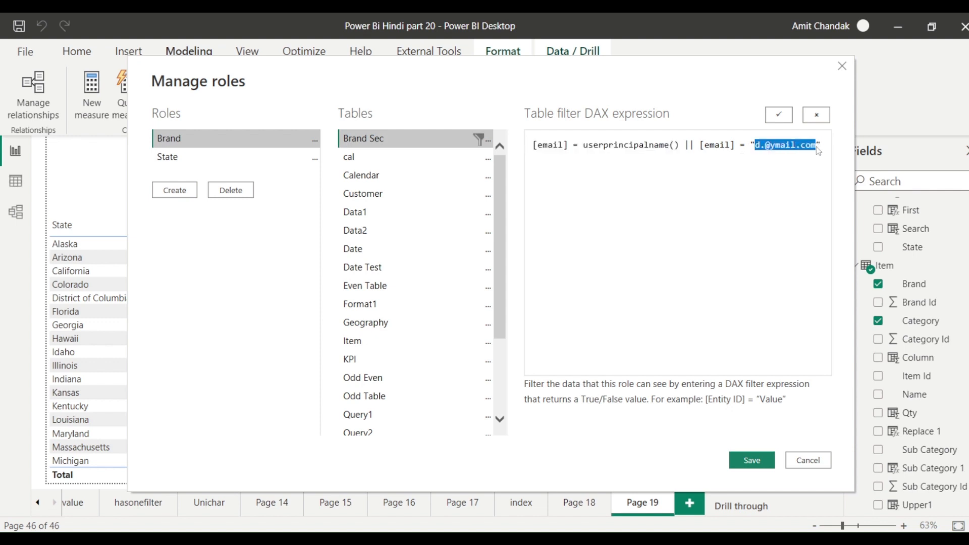
pyautogui.click(753, 460)
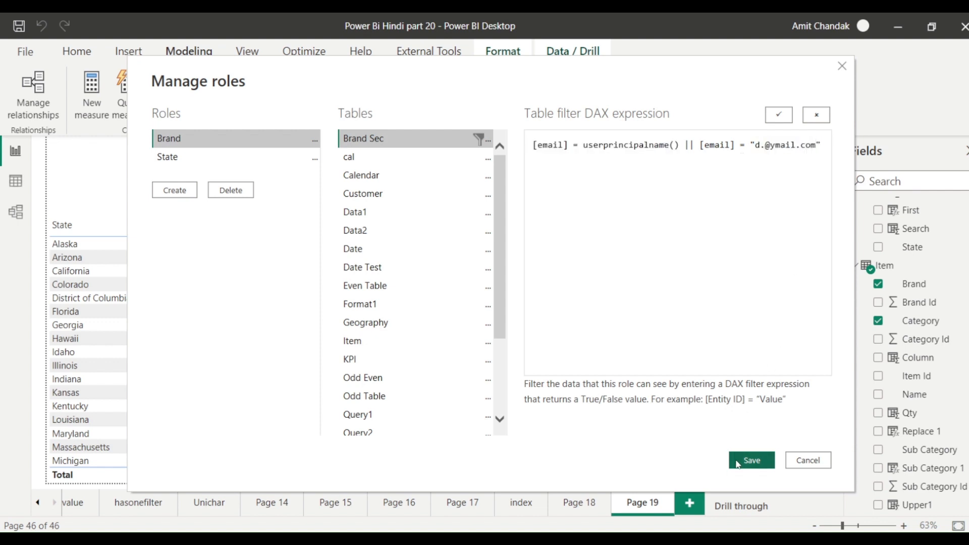
pyautogui.click(399, 116)
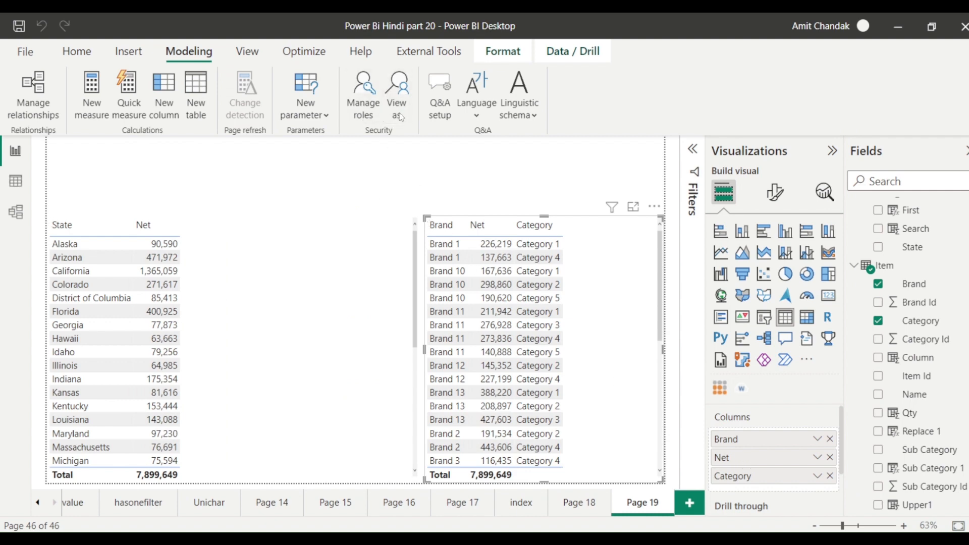
# Preview the report as the Brand role for the pasted test e-mail user.
pyautogui.click(378, 202)
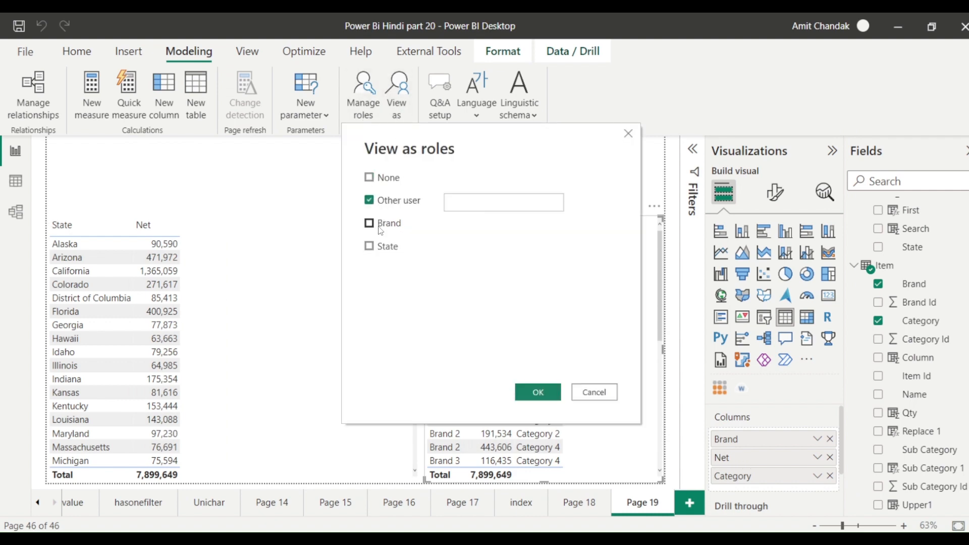
pyautogui.click(370, 224)
pyautogui.click(463, 203)
pyautogui.hotkey('ctrl', 'v')
pyautogui.click(536, 393)
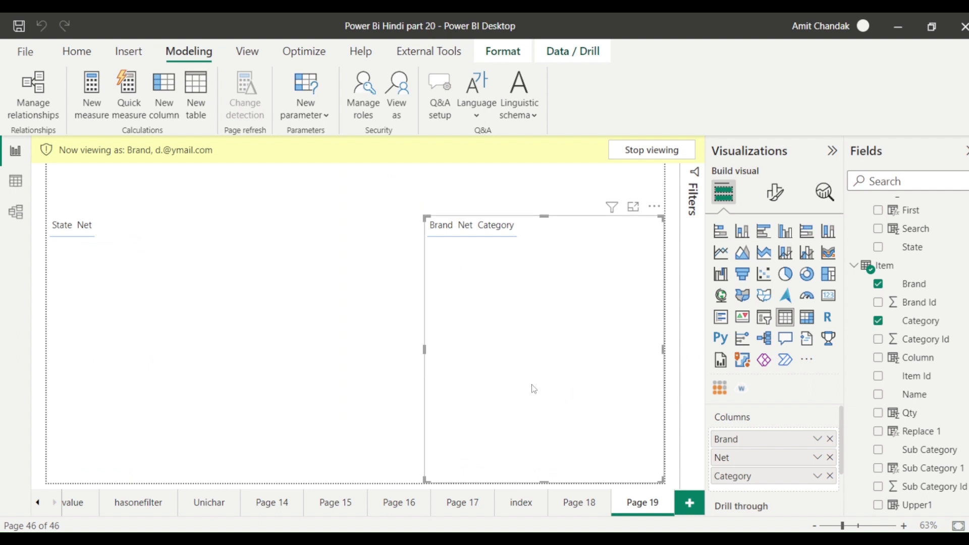
# Dismiss the View as options unchanged and reopen the Brand role definitions in Manage roles.
pyautogui.click(398, 114)
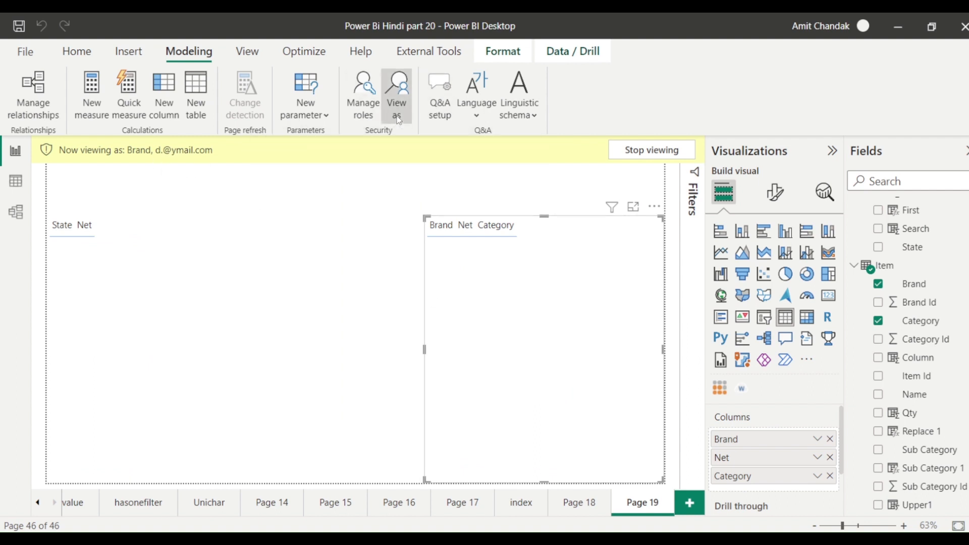
pyautogui.click(589, 389)
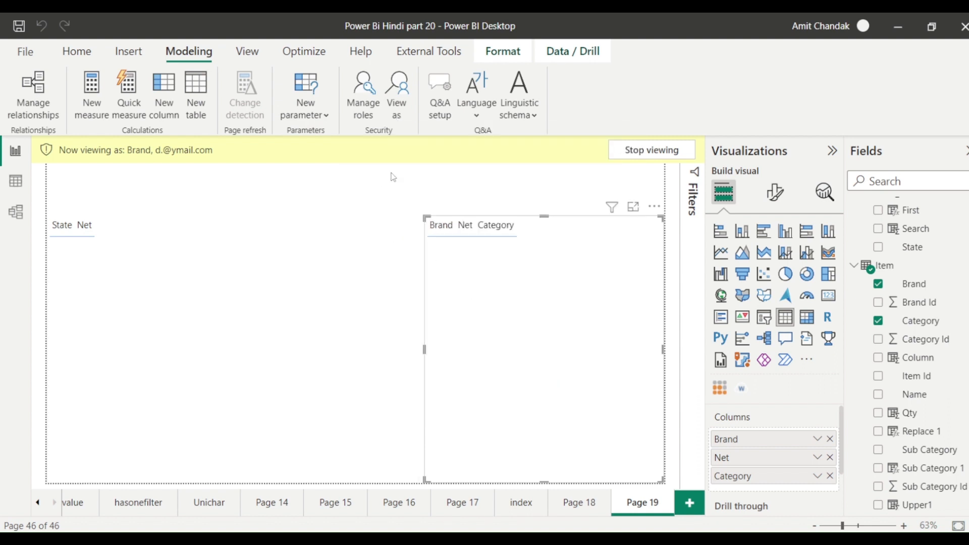
pyautogui.click(352, 101)
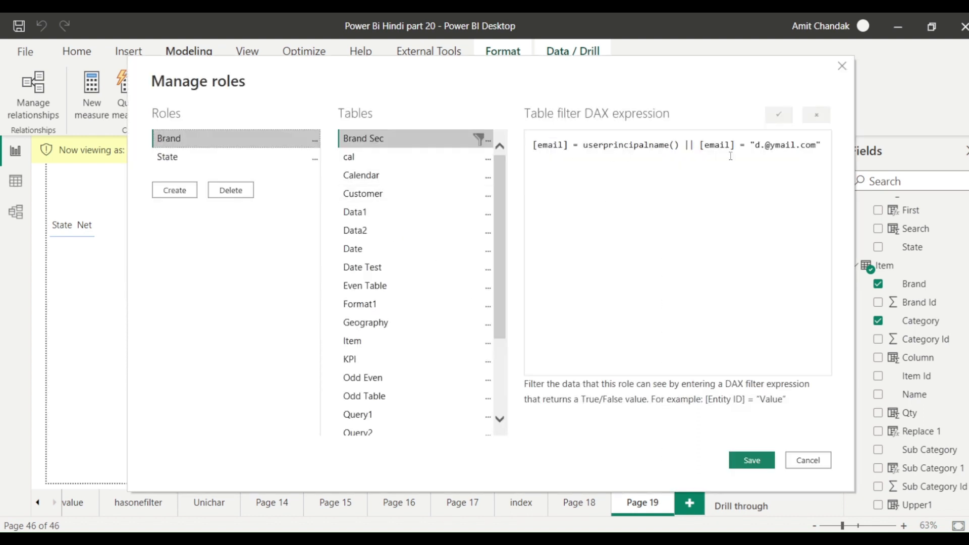
# Delete the stray dot from the test e-mail in the Brand role's DAX filter and save.
pyautogui.click(767, 145)
pyautogui.press('BackSpace')
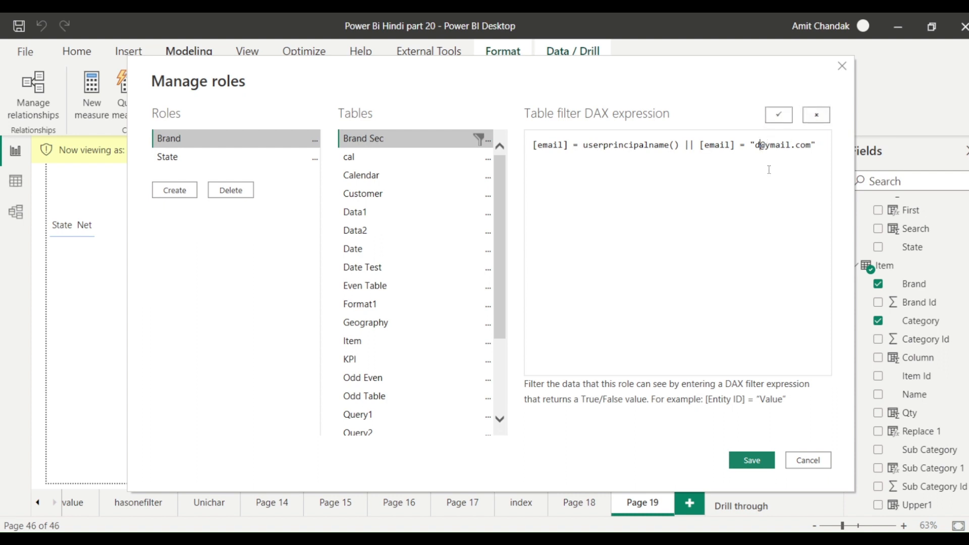
pyautogui.click(744, 462)
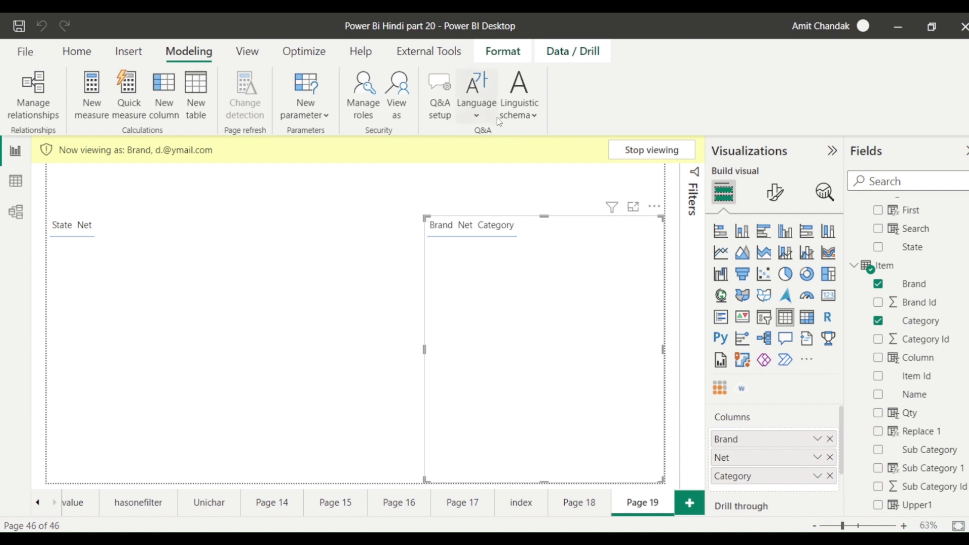
# Preview as the corrected Other user address with the Brand role, then stop viewing.
pyautogui.click(406, 116)
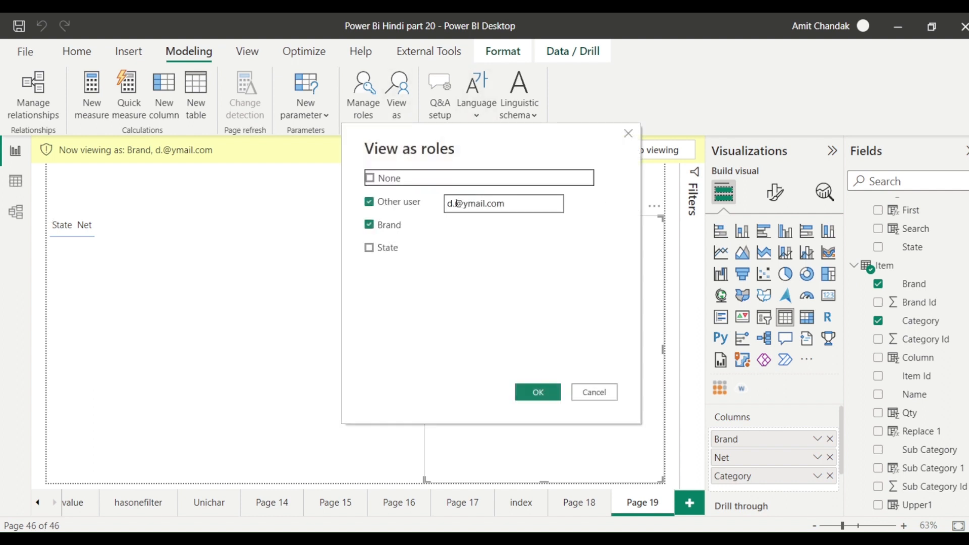
pyautogui.click(457, 203)
pyautogui.press('BackSpace')
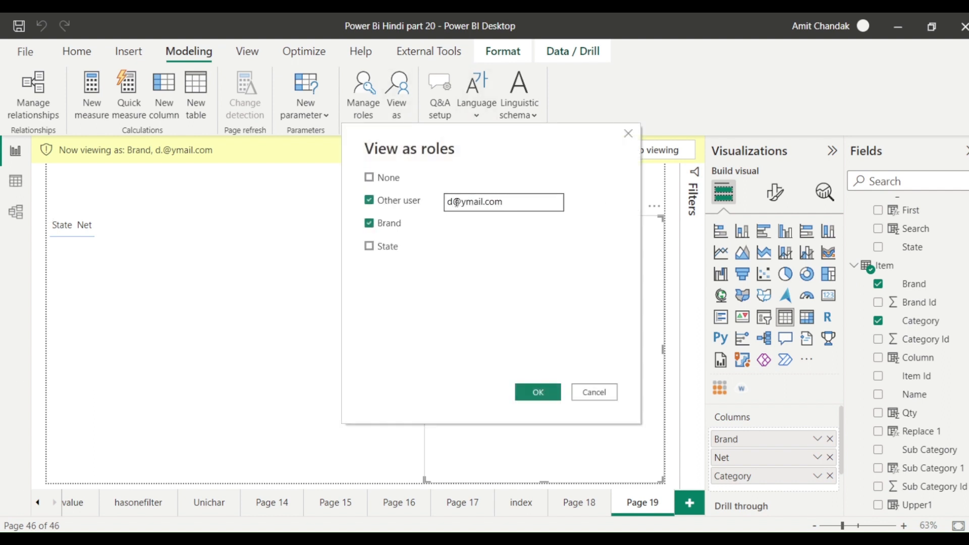
pyautogui.click(533, 387)
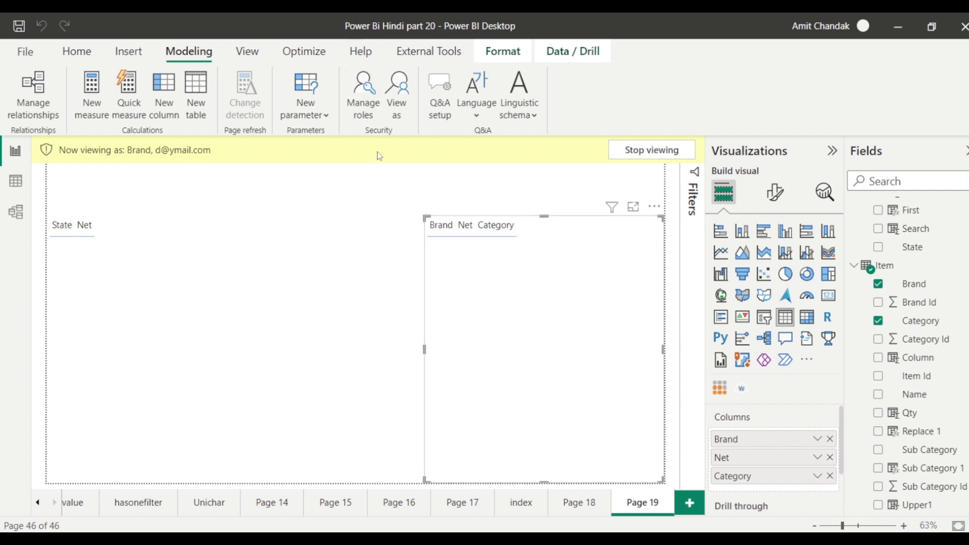
pyautogui.click(371, 120)
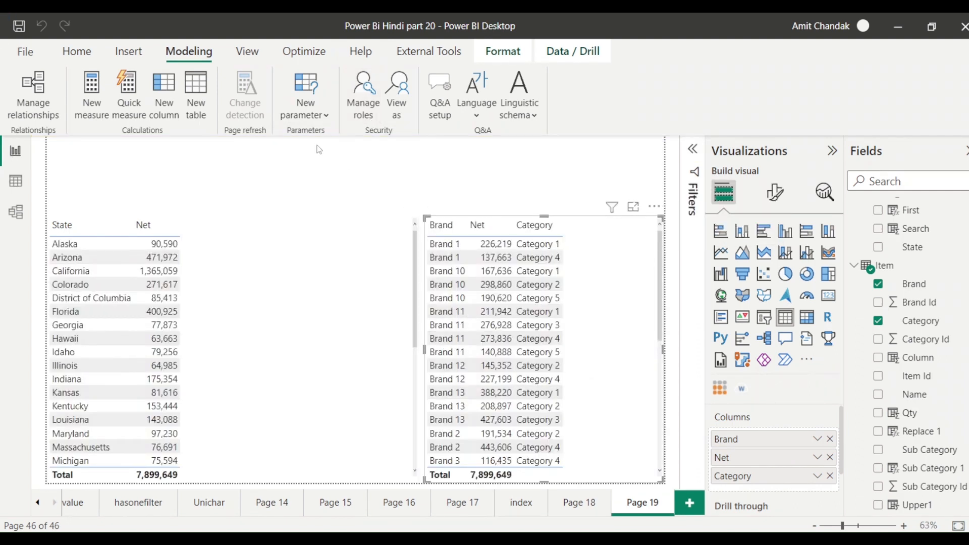
# Paste userprincipalname() over the second [email] in the Brand Sec filter, copy the test address, and save.
pyautogui.click(356, 118)
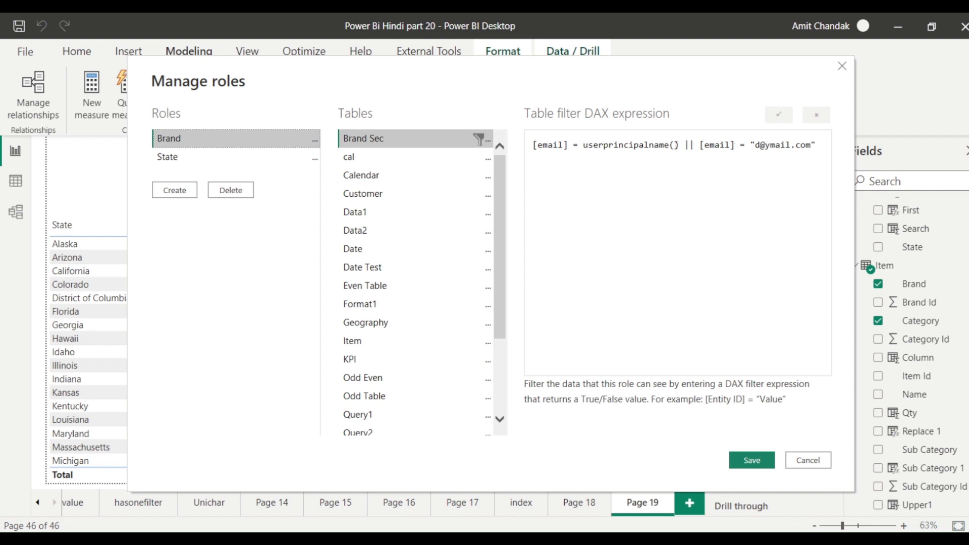
pyautogui.doubleClick(651, 145)
pyautogui.hotkey('ctrl', 'c')
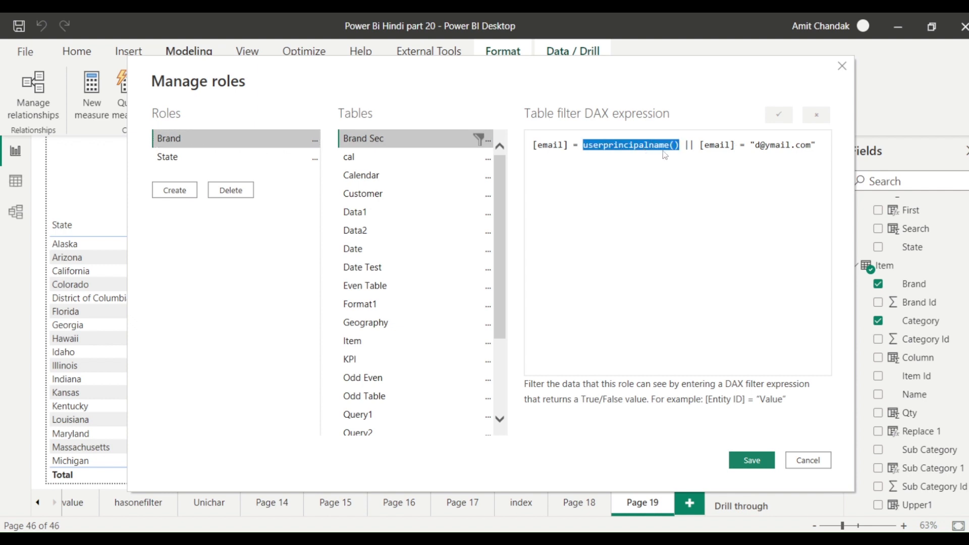
pyautogui.doubleClick(719, 146)
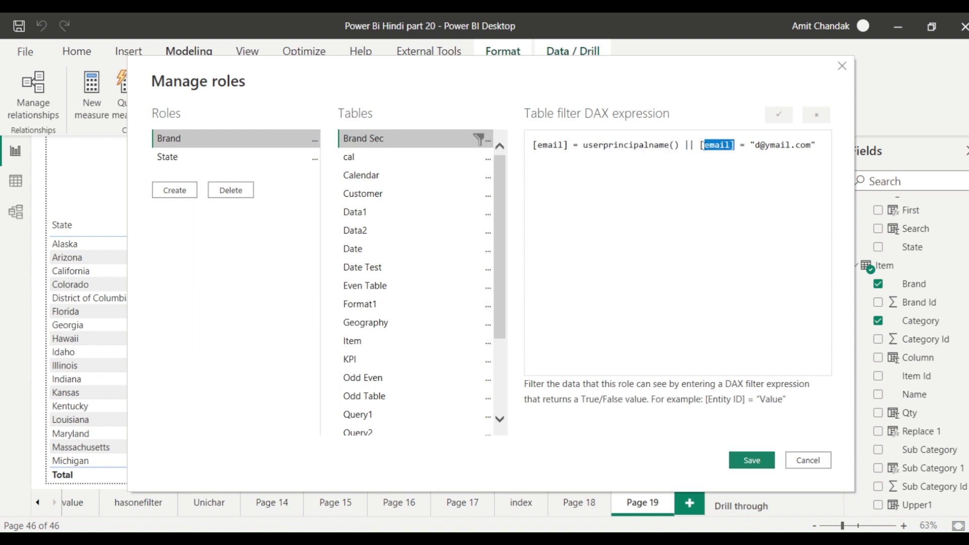
pyautogui.hotkey('ctrl', 'v')
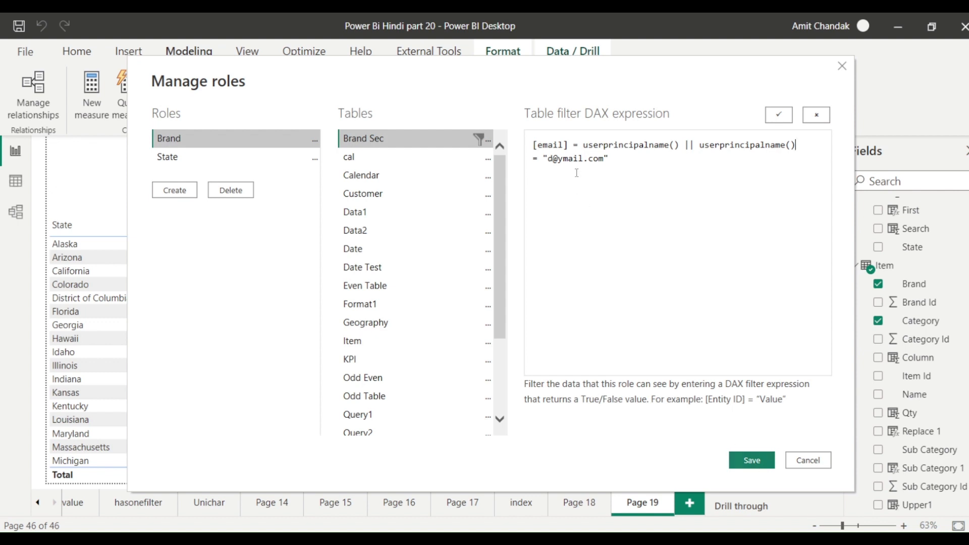
pyautogui.moveTo(609, 159); pyautogui.dragTo(551, 160)
pyautogui.hotkey('ctrl', 'c')
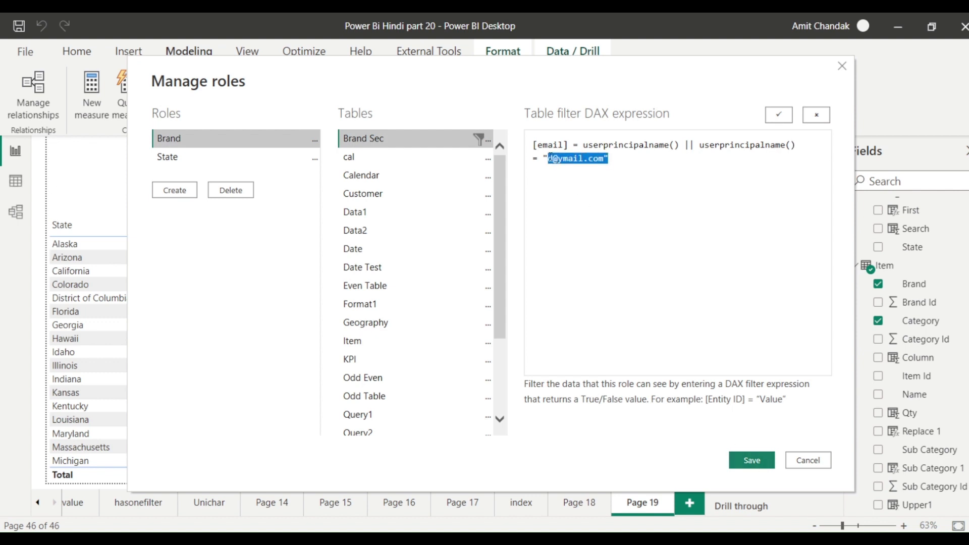
pyautogui.click(750, 459)
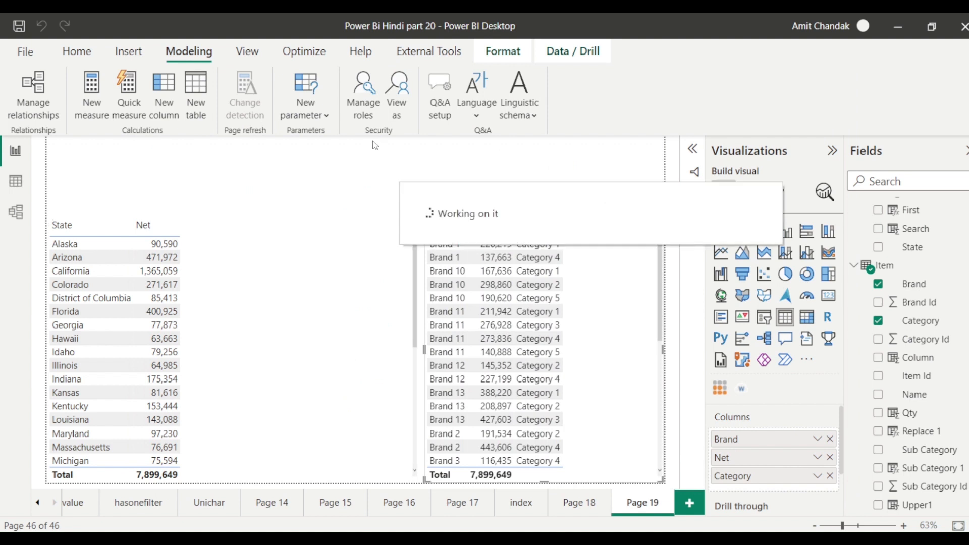
# View as Other user with the pasted test address, trailing quote removed, under the Brand role.
pyautogui.click(396, 111)
pyautogui.click(380, 203)
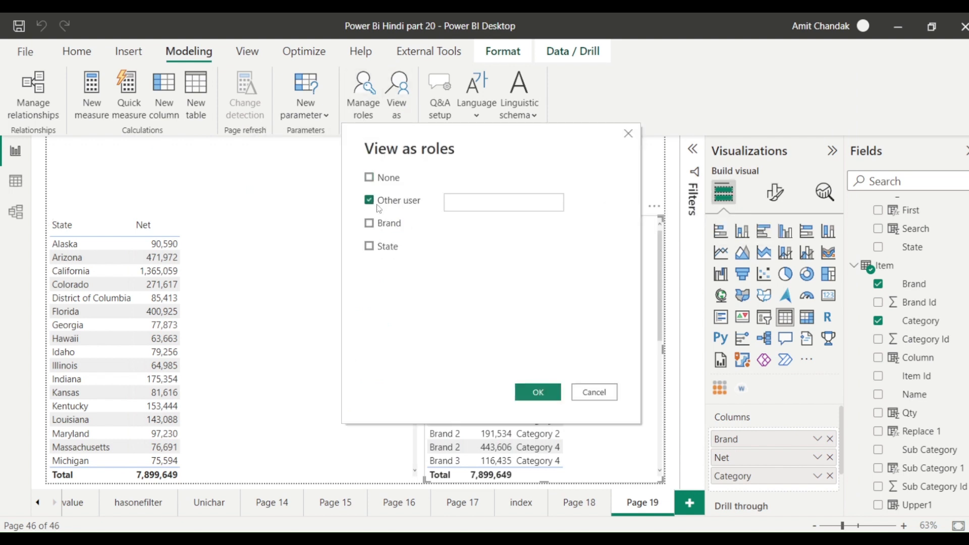
pyautogui.hotkey('ctrl', 'v')
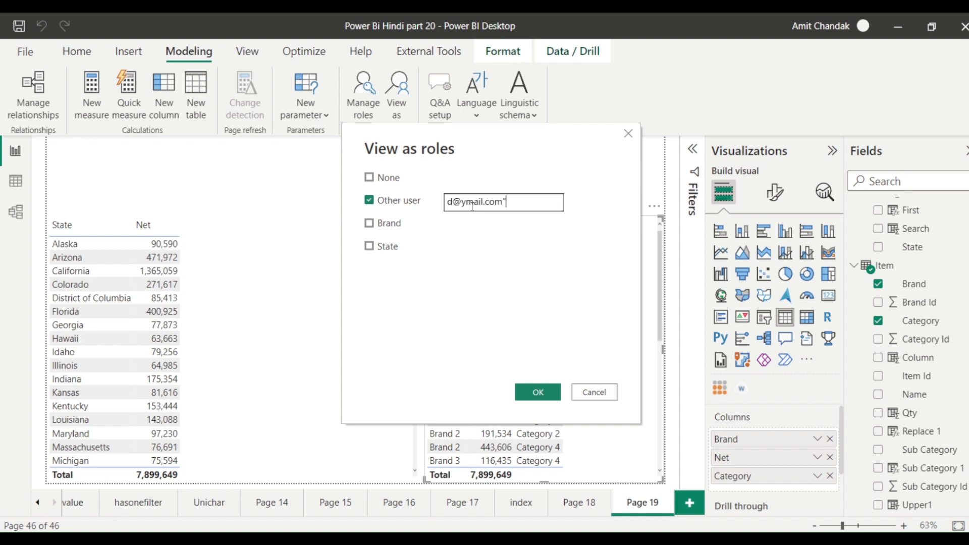
pyautogui.press('BackSpace')
pyautogui.click(385, 227)
pyautogui.click(536, 397)
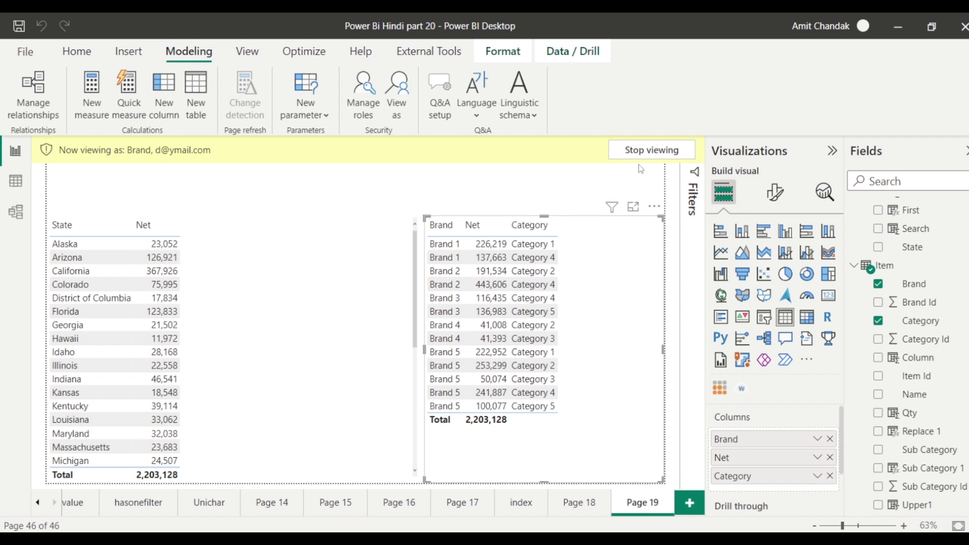
# Recheck the View as settings and close them without changes.
pyautogui.click(398, 120)
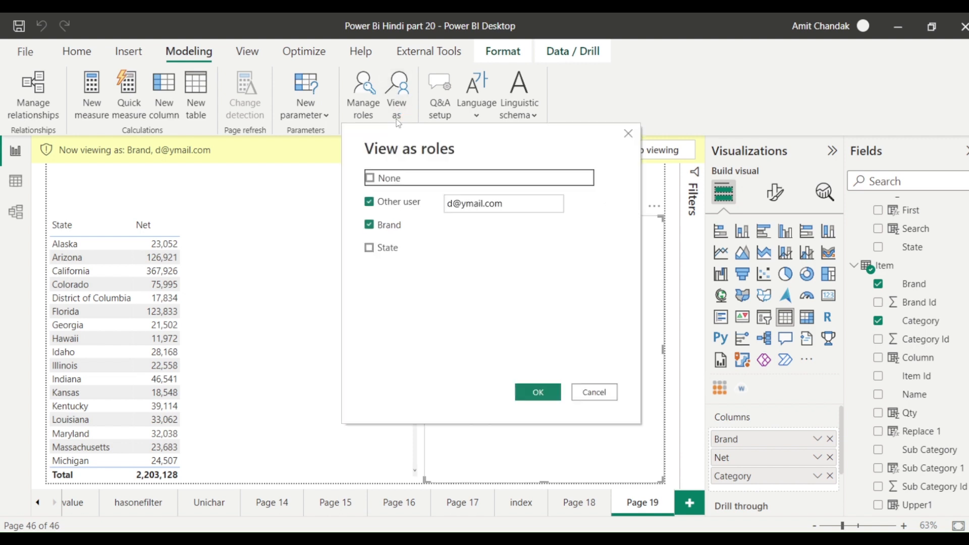
pyautogui.click(601, 393)
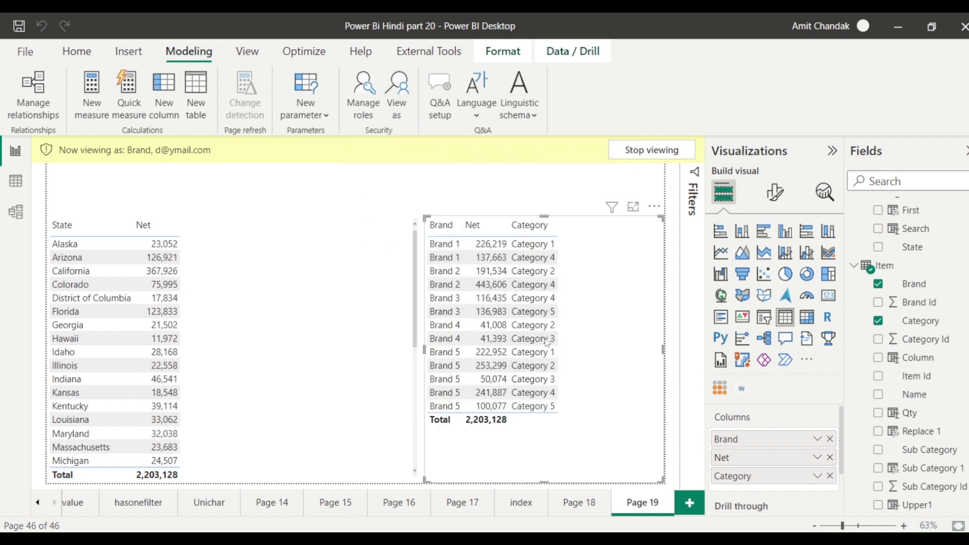
pyautogui.click(315, 117)
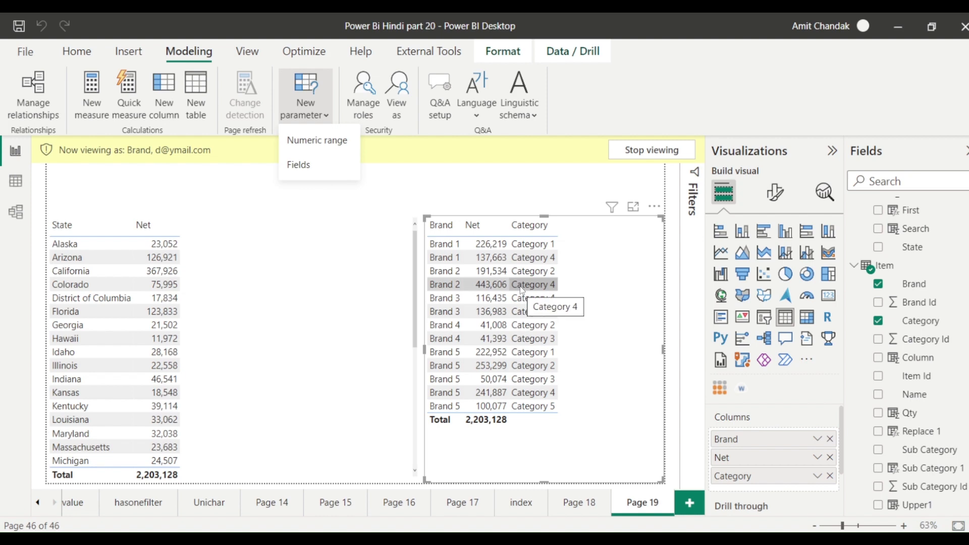
# In Manage roles, select the OR clause comparing userprincipalname() to the test e-mail in Brand Sec's filter.
pyautogui.click(360, 116)
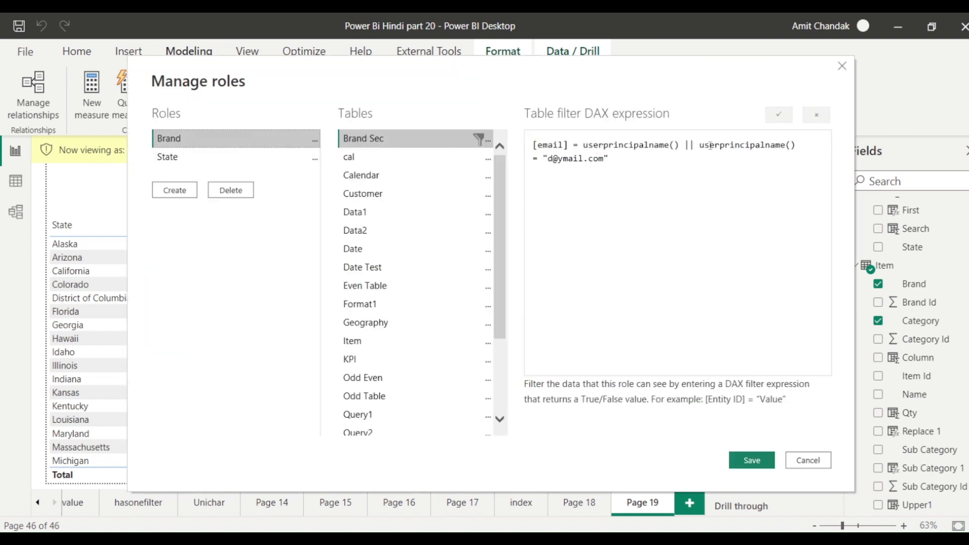
pyautogui.moveTo(696, 145); pyautogui.dragTo(699, 160)
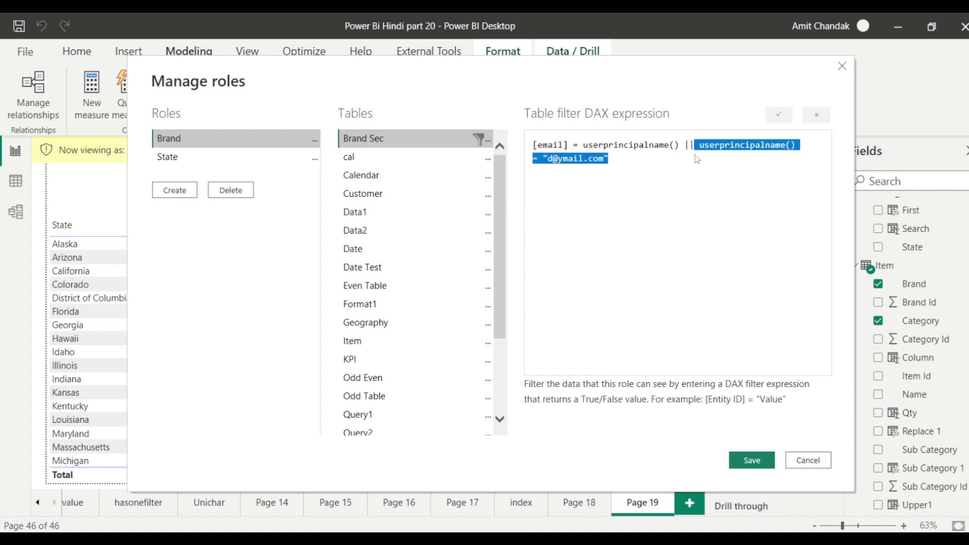
# Cancel the role editor and bring the RLS Brand Test workbook over Power BI.
pyautogui.click(808, 460)
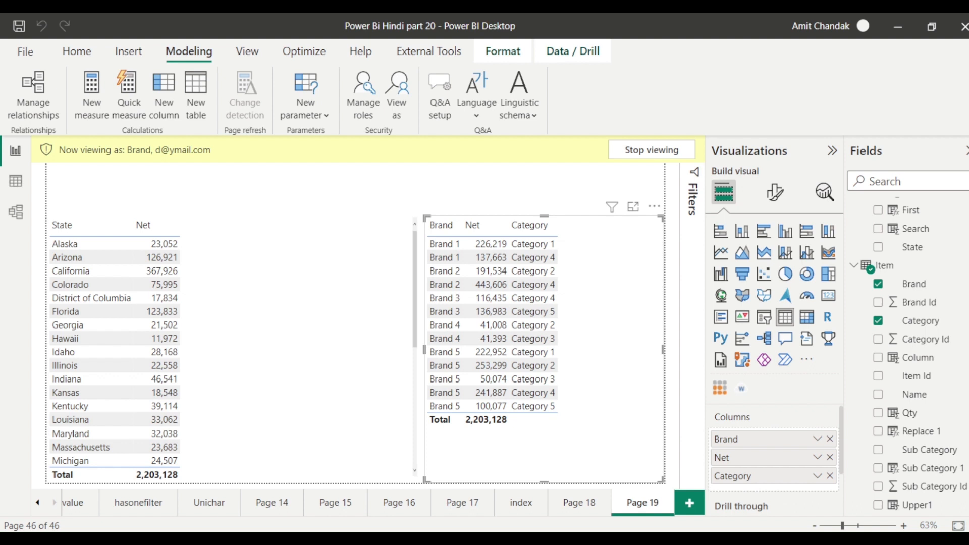
pyautogui.moveTo(968, 45); pyautogui.dragTo(590, 46)
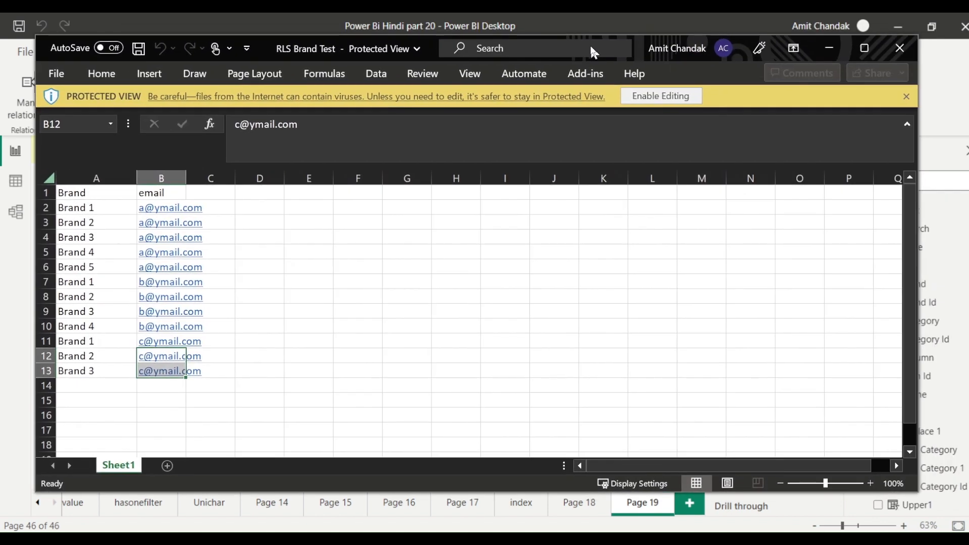
# Maximize the RLS Brand Test workbook and enable editing.
pyautogui.click(865, 49)
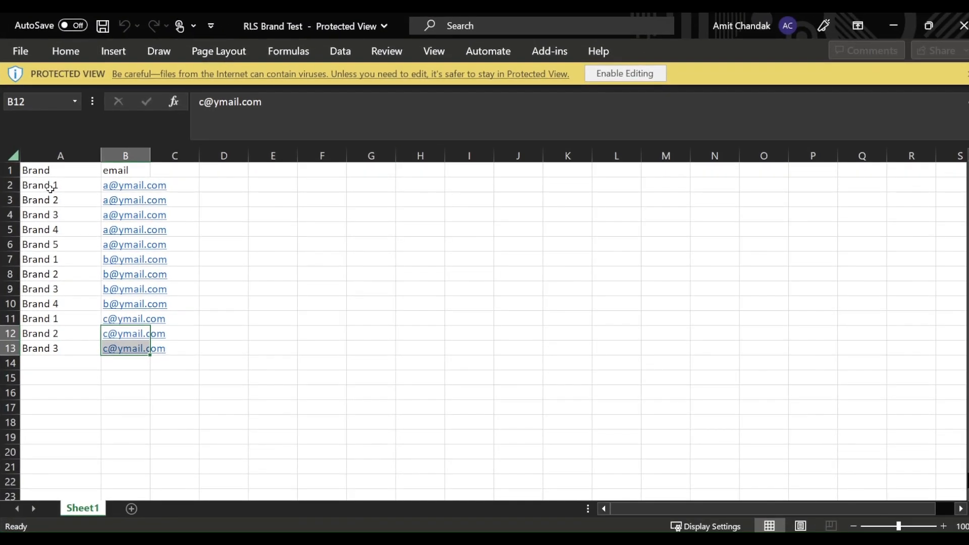
pyautogui.moveTo(50, 187); pyautogui.dragTo(50, 244)
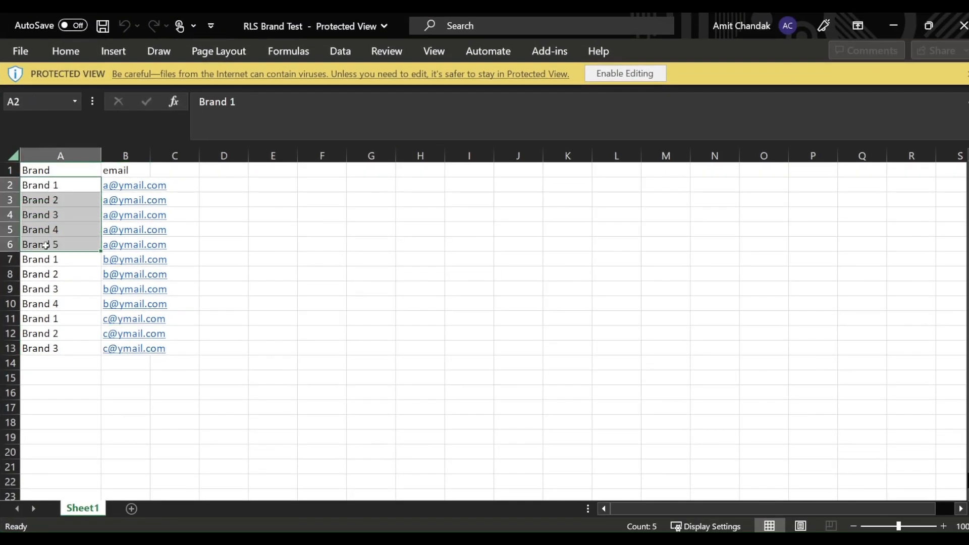
pyautogui.hotkey('ctrl', 'c')
pyautogui.click(52, 363)
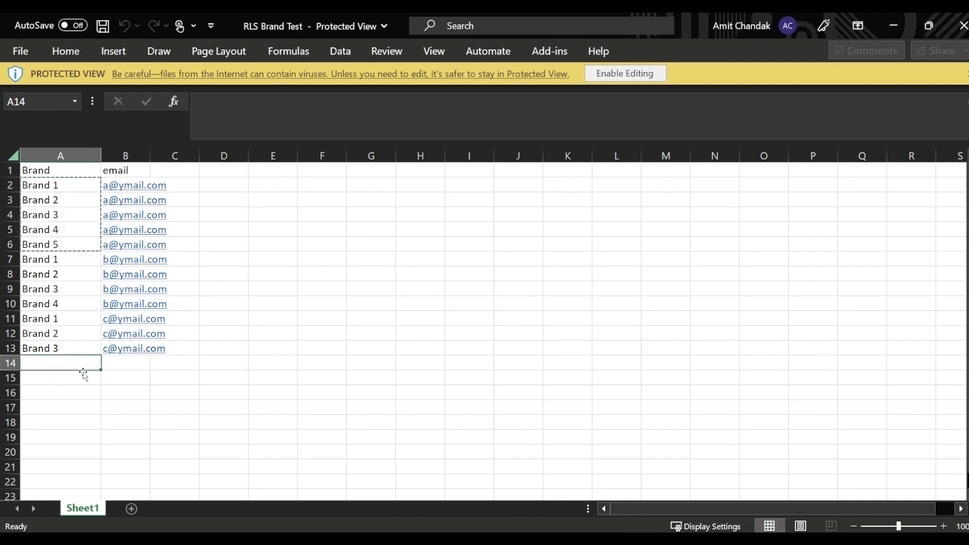
pyautogui.click(72, 187)
pyautogui.click(626, 73)
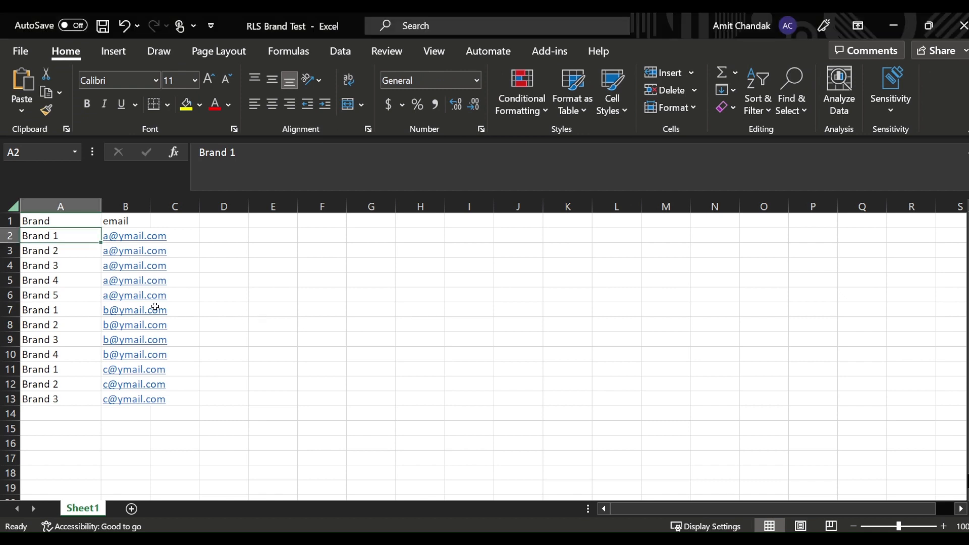
# Copy Brand 1–5 to A14 and extend the series down to Brand 13 in A26.
pyautogui.moveTo(61, 236); pyautogui.dragTo(61, 297)
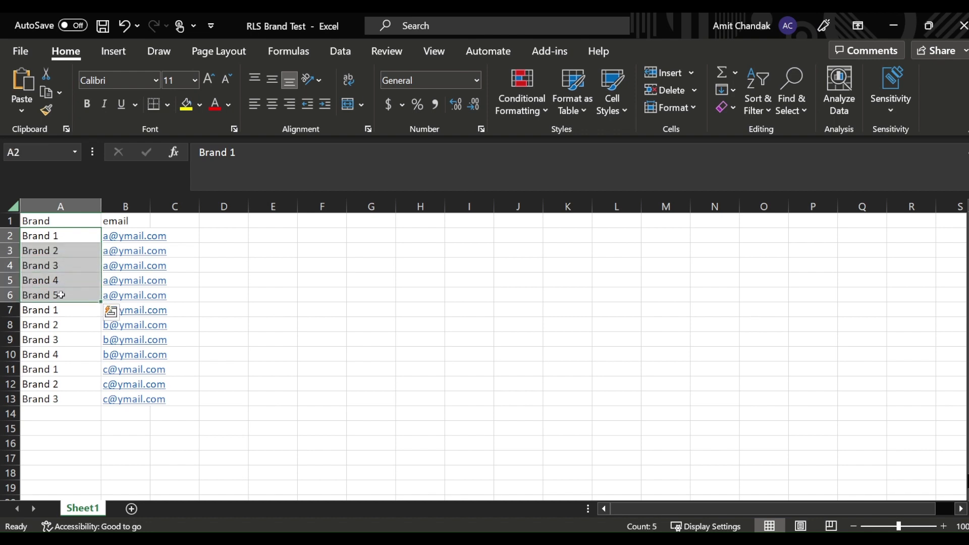
pyautogui.hotkey('ctrl', 'c')
pyautogui.scroll(-2, 66, 313)
pyautogui.click(60, 326)
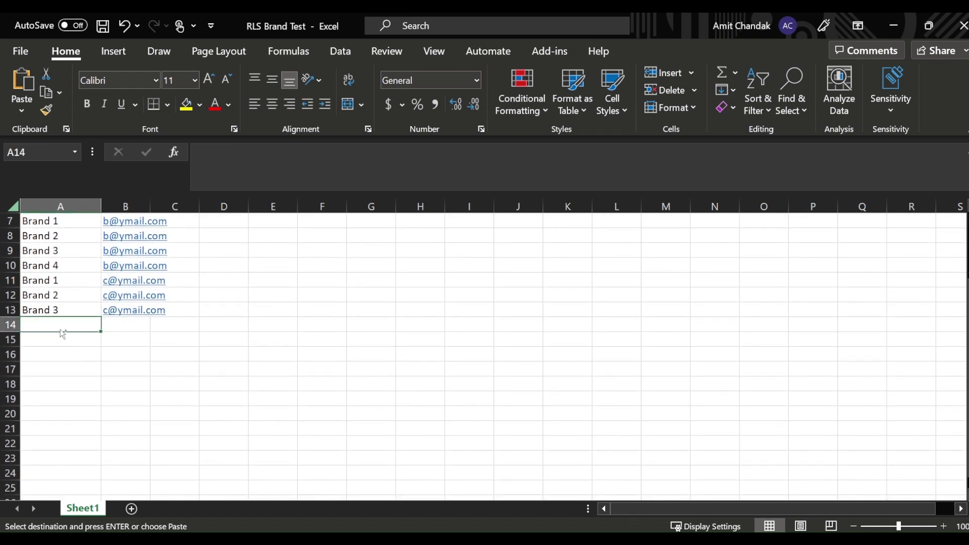
pyautogui.hotkey('ctrl', 'v')
pyautogui.moveTo(101, 390); pyautogui.dragTo(86, 460)
pyautogui.click(126, 281)
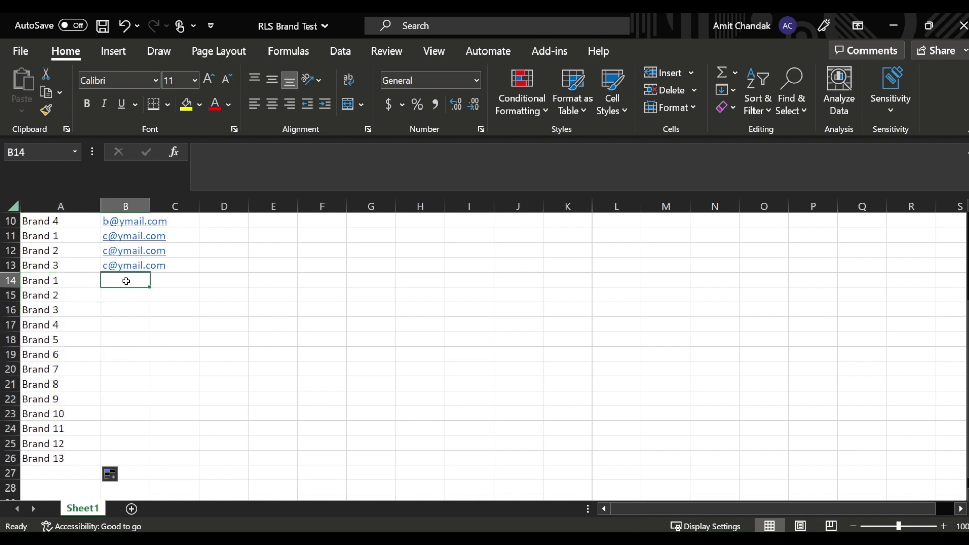
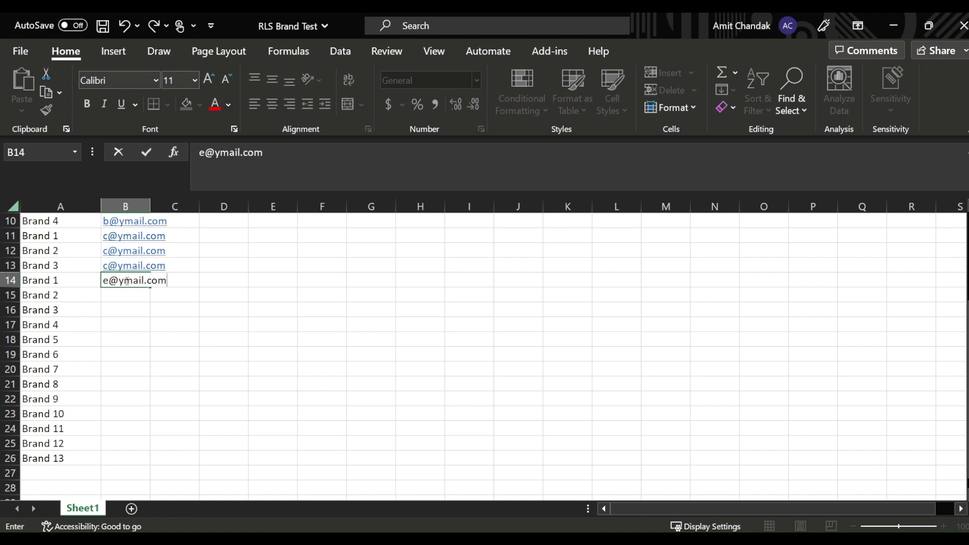
# Enter a new user's e-mail in B14 and copy it down through B26.
pyautogui.press('Tab')
pyautogui.click(59, 278)
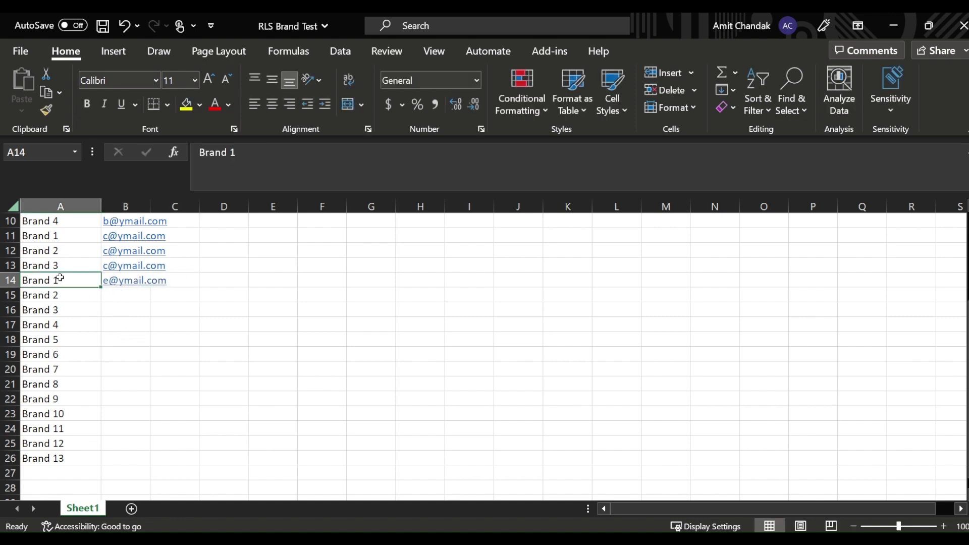
pyautogui.press('Right')
pyautogui.hotkey('ctrl', 'c')
pyautogui.press('Down')
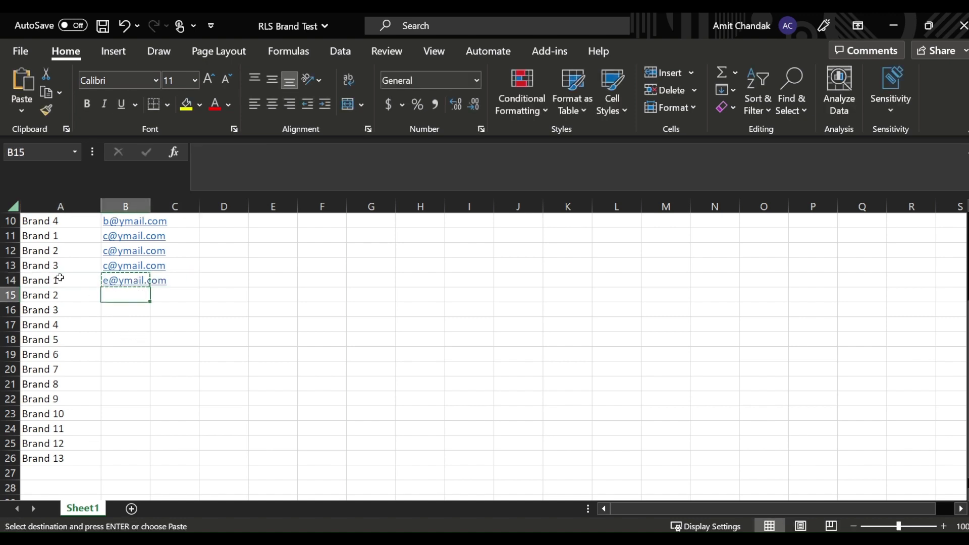
pyautogui.hotkey('shift', 'Down')
pyautogui.hotkey('shift', 'Down')
pyautogui.hotkey('shift', 'Down')
pyautogui.hotkey('shift', 'Down')
pyautogui.hotkey('shift', 'Down')
pyautogui.hotkey('shift', 'Down')
pyautogui.hotkey('shift', 'Down')
pyautogui.hotkey('shift', 'Down')
pyautogui.hotkey('shift', 'Down')
pyautogui.hotkey('shift', 'Down')
pyautogui.hotkey('shift', 'Down')
pyautogui.hotkey('ctrl', 'v')
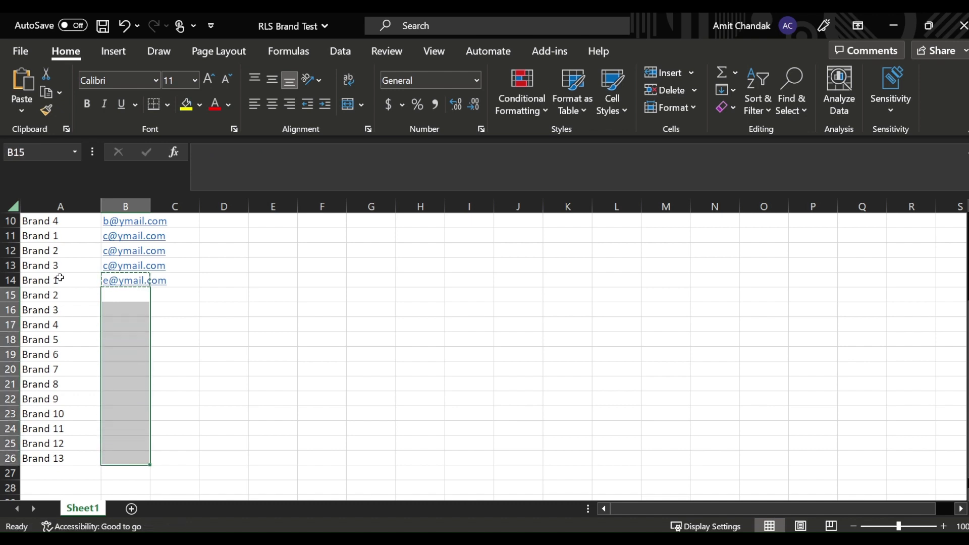
# Add another user's e-mail in B27 with Brand 'All' in A27, and save the workbook.
pyautogui.scroll(-2, 76, 411)
pyautogui.click(122, 387)
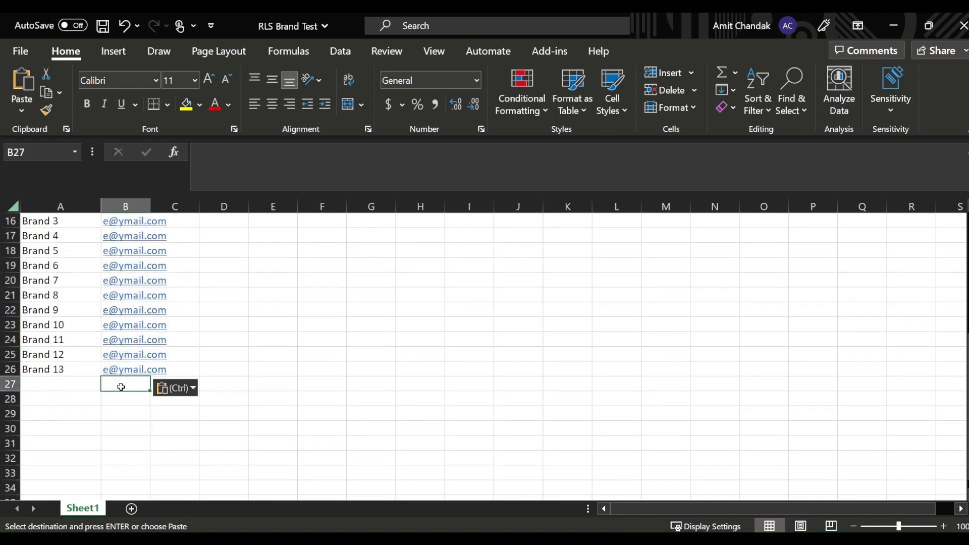
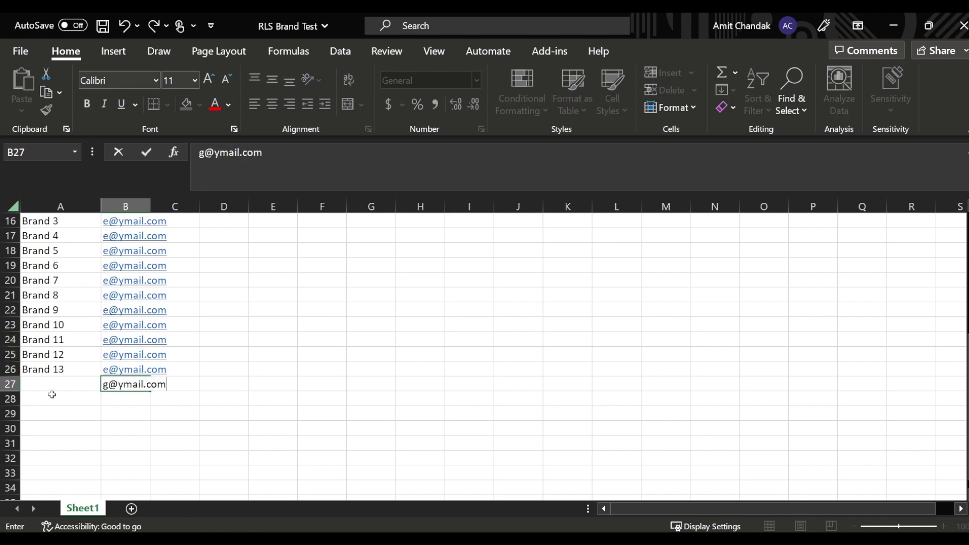
pyautogui.click(52, 386)
pyautogui.write('ALL')
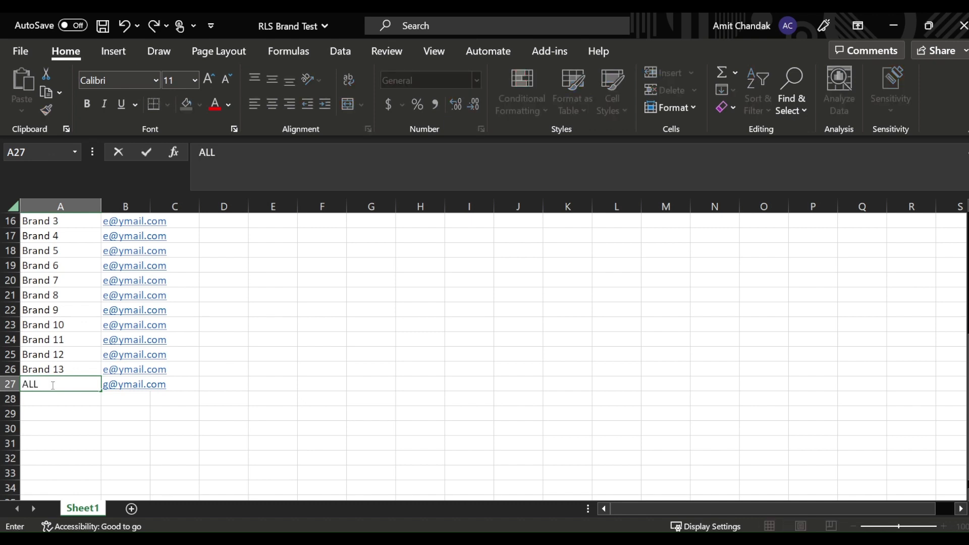
pyautogui.press('BackSpace')
pyautogui.write('ll')
pyautogui.press('Tab')
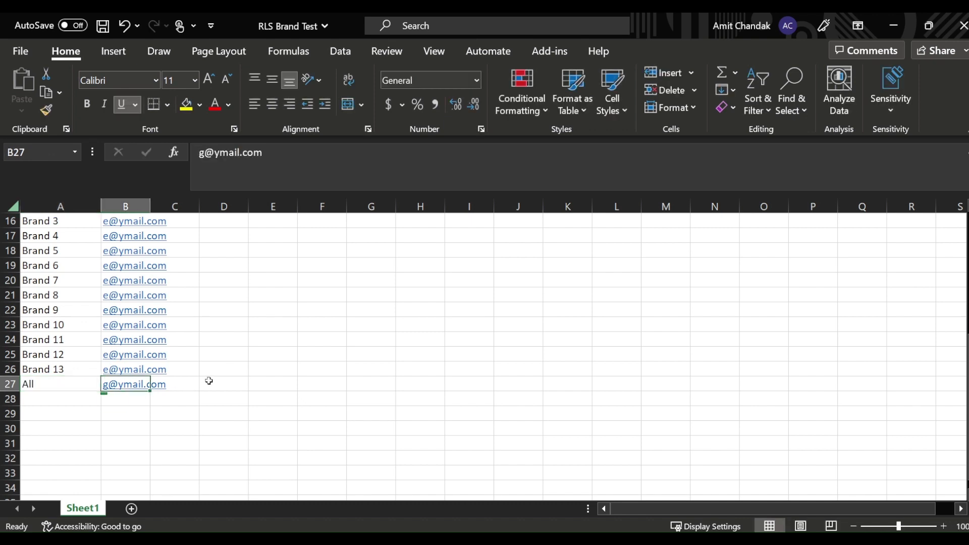
pyautogui.hotkey('ctrl', 's')
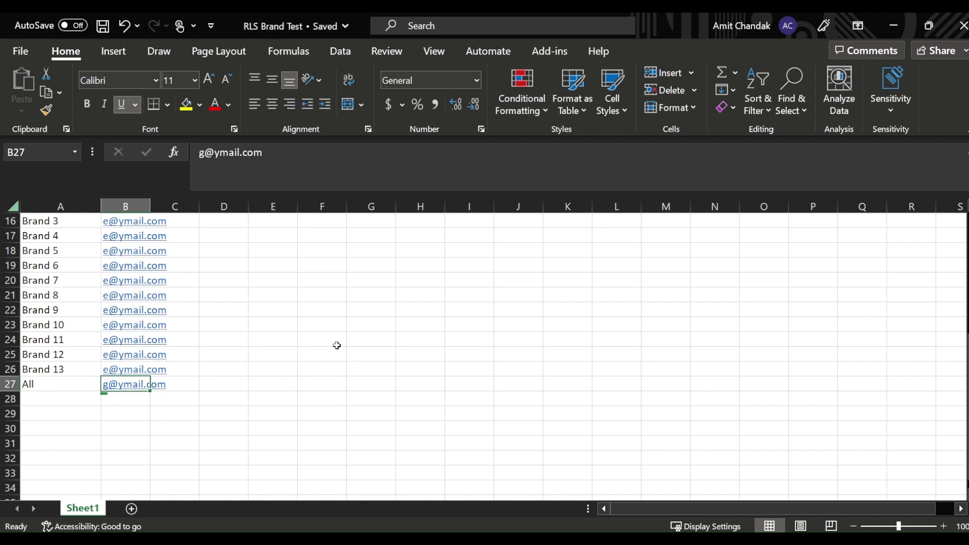
# Return to Power BI and stop viewing the report as the Brand role.
pyautogui.click(530, 539)
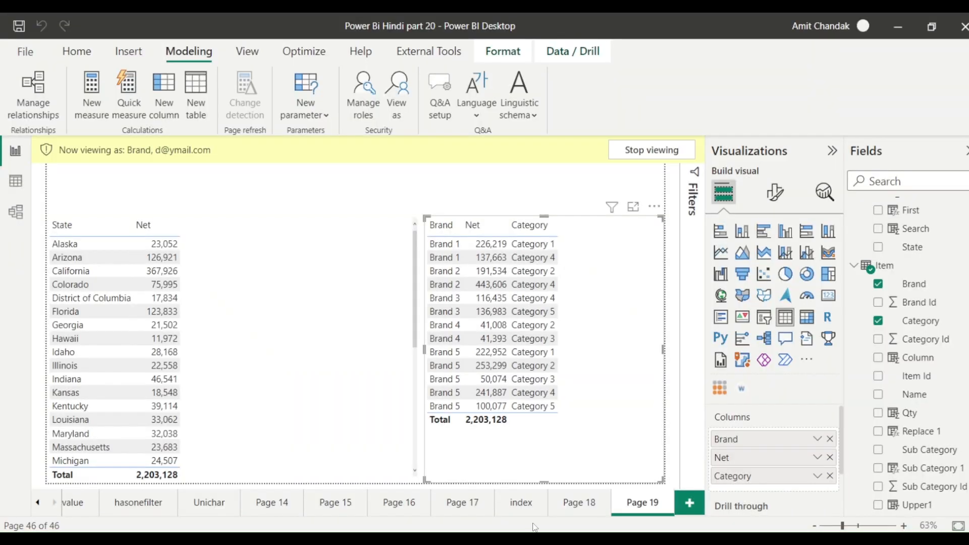
pyautogui.click(648, 154)
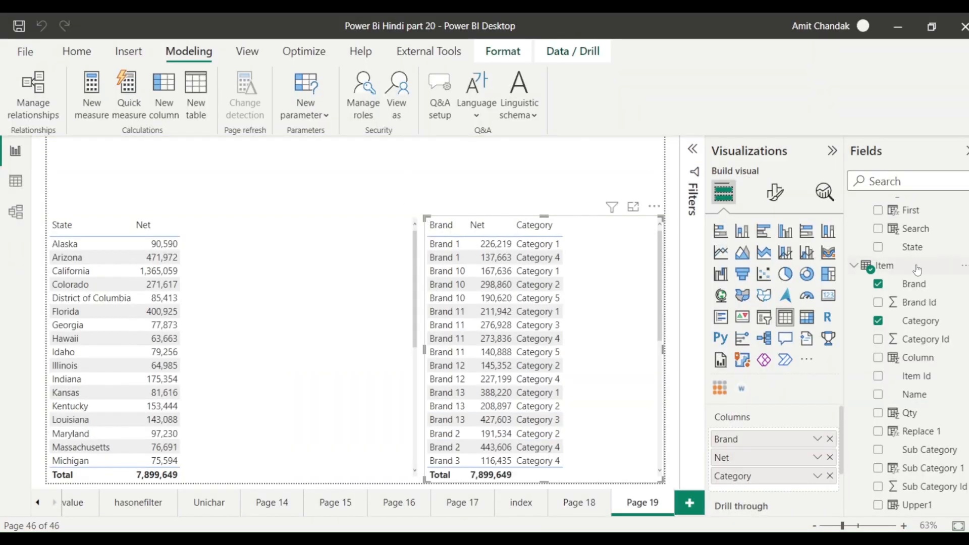
pyautogui.scroll(-15, 913, 253)
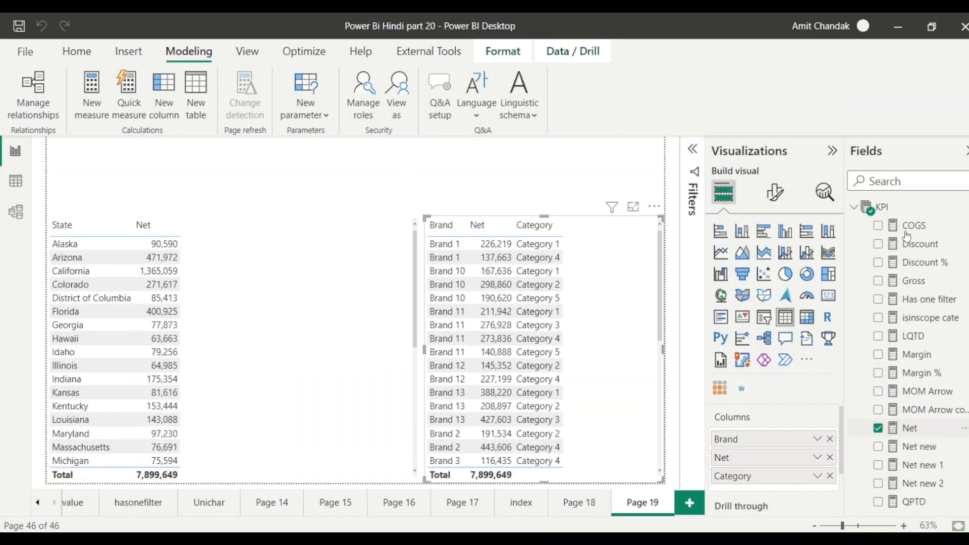
pyautogui.click(854, 207)
# Refresh Brand Sec from the workbook and view its rows down to the 'All' user.
pyautogui.rightClick(884, 231)
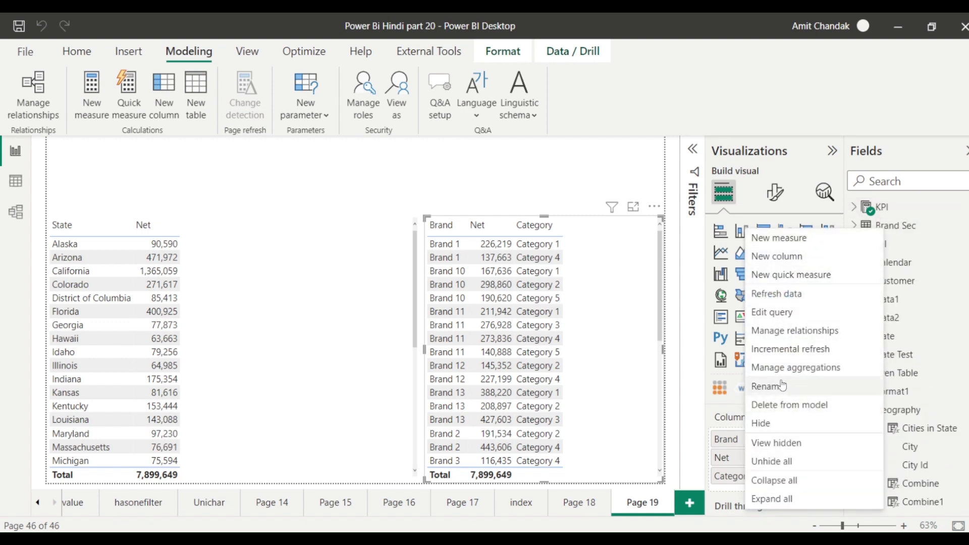
pyautogui.click(788, 300)
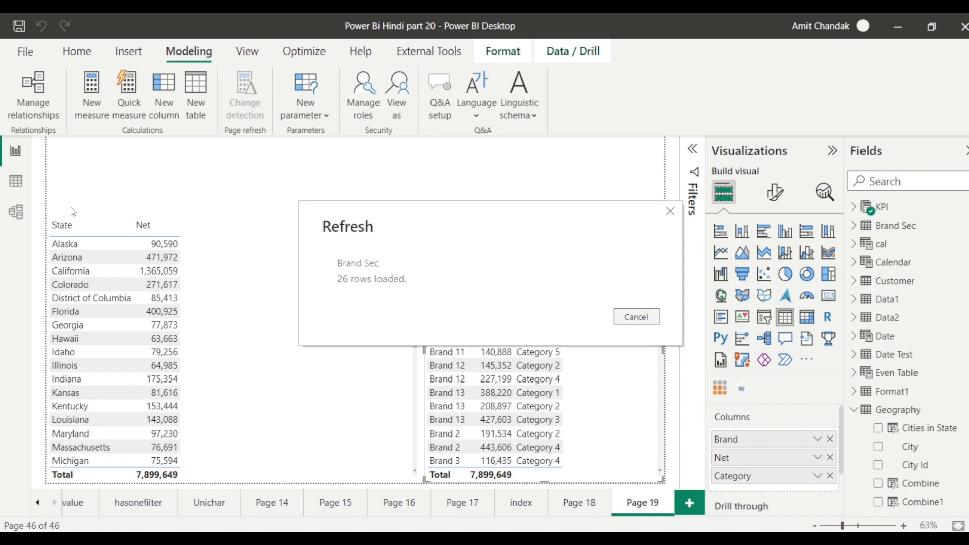
pyautogui.click(16, 181)
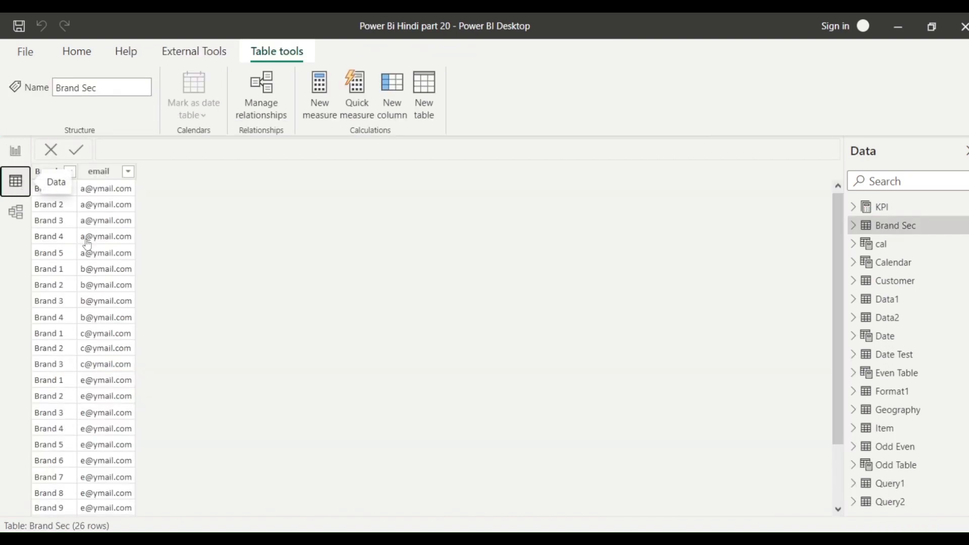
pyautogui.scroll(-2, 87, 244)
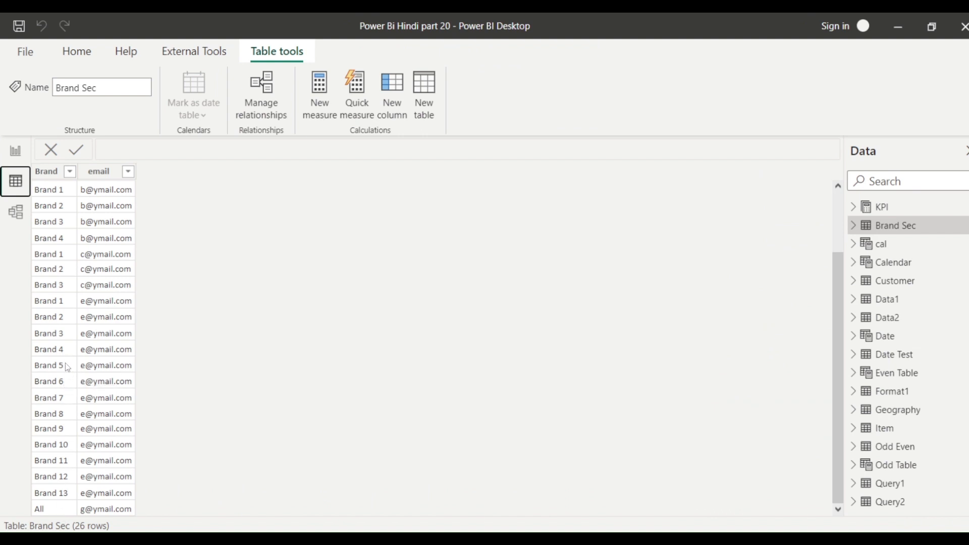
# On Page 19, remove Category from the Brand/Net/Category table, leaving Brand and Net.
pyautogui.click(17, 152)
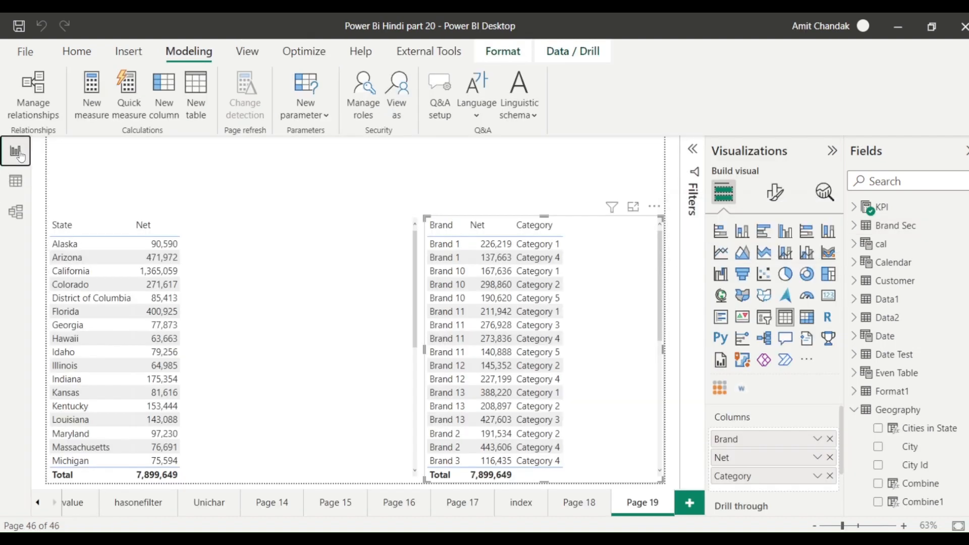
pyautogui.click(330, 307)
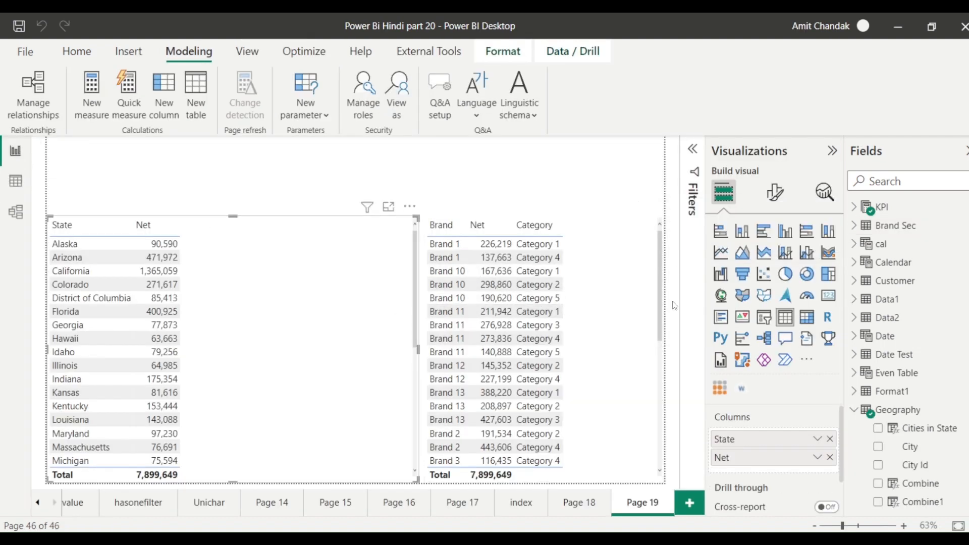
pyautogui.click(604, 300)
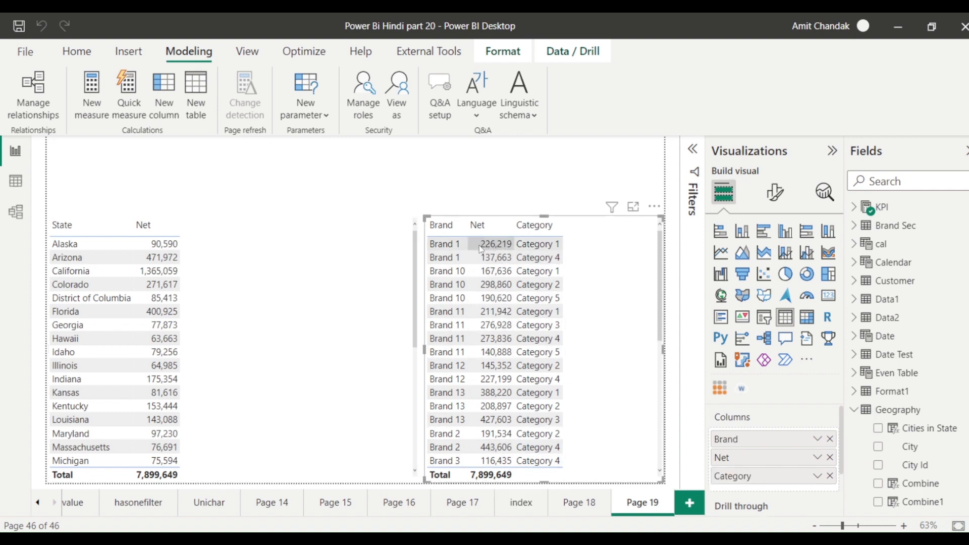
pyautogui.scroll(-7, 579, 280)
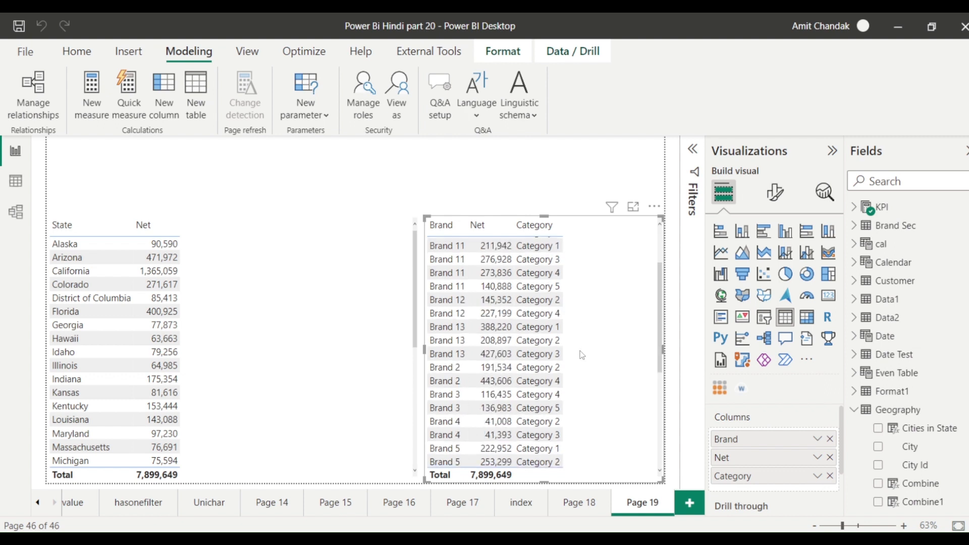
pyautogui.scroll(7, 475, 328)
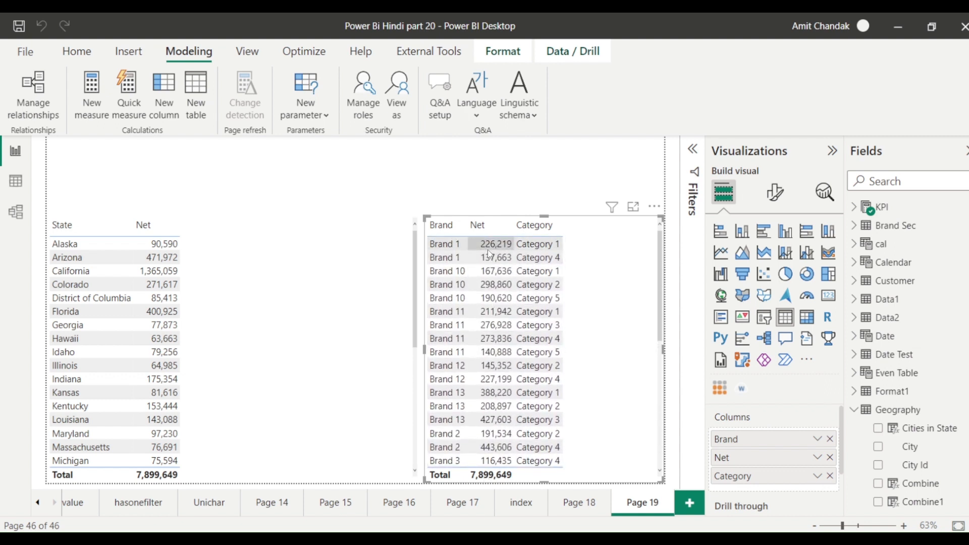
pyautogui.click(829, 476)
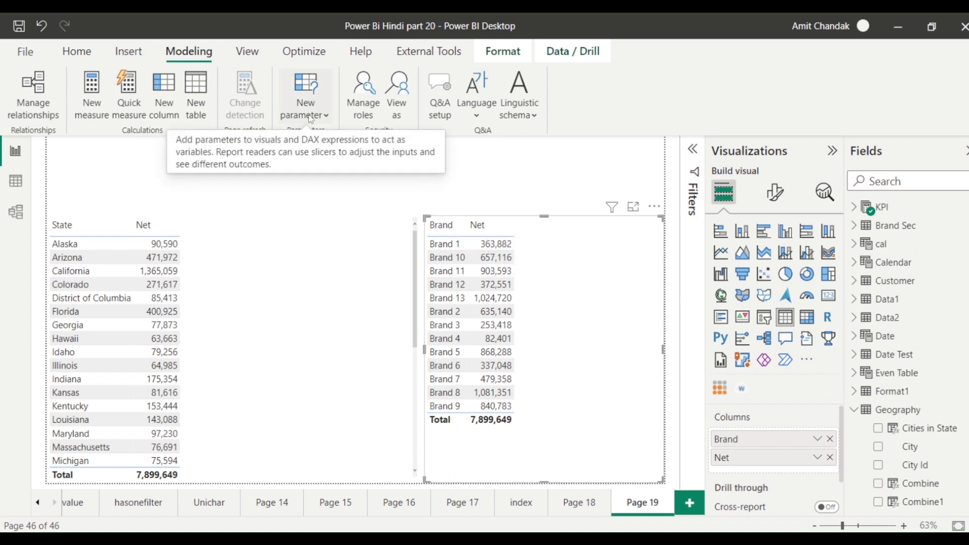
# Check the role filter, then view as Other user with the pasted e-mail under the Brand role.
pyautogui.click(364, 116)
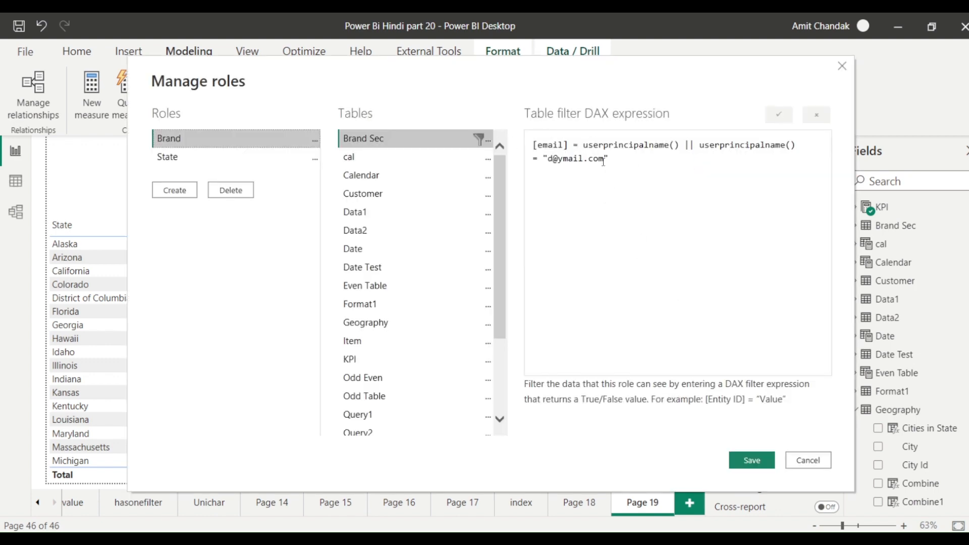
pyautogui.moveTo(603, 160); pyautogui.dragTo(549, 160)
pyautogui.hotkey('ctrl', 'c')
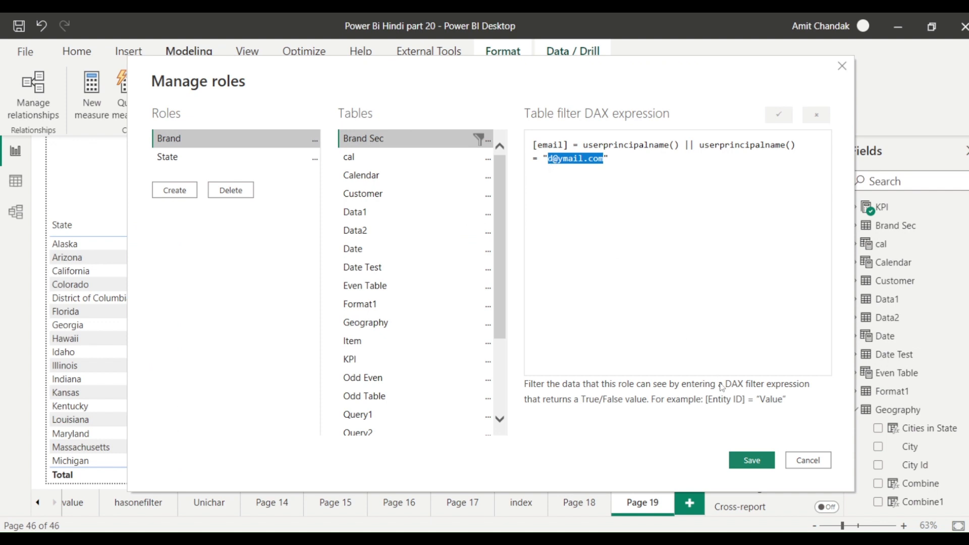
pyautogui.click(808, 460)
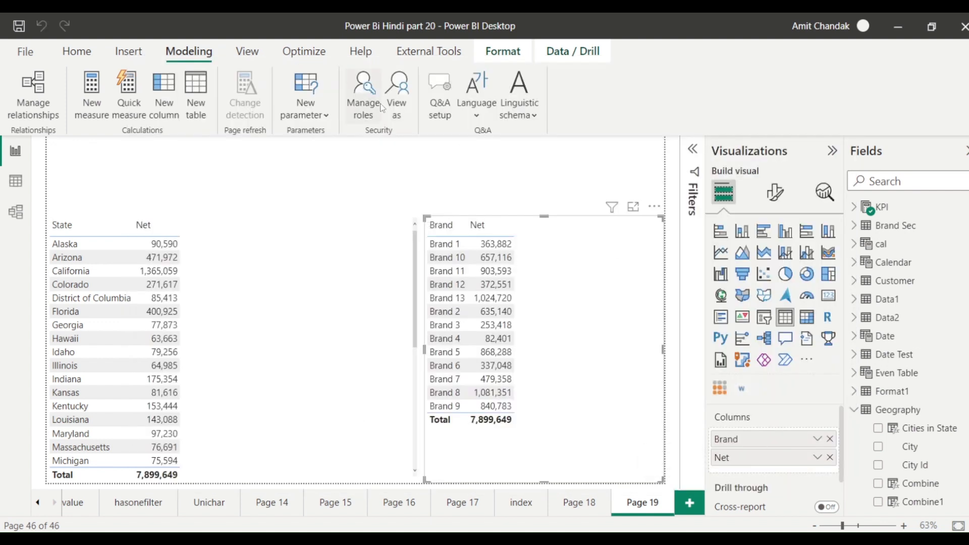
pyautogui.click(396, 96)
pyautogui.click(369, 201)
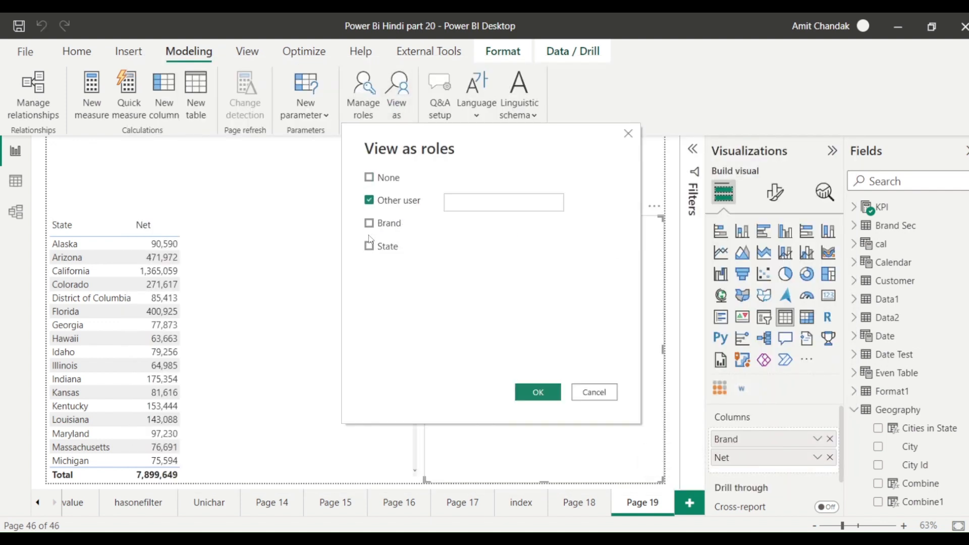
pyautogui.click(369, 223)
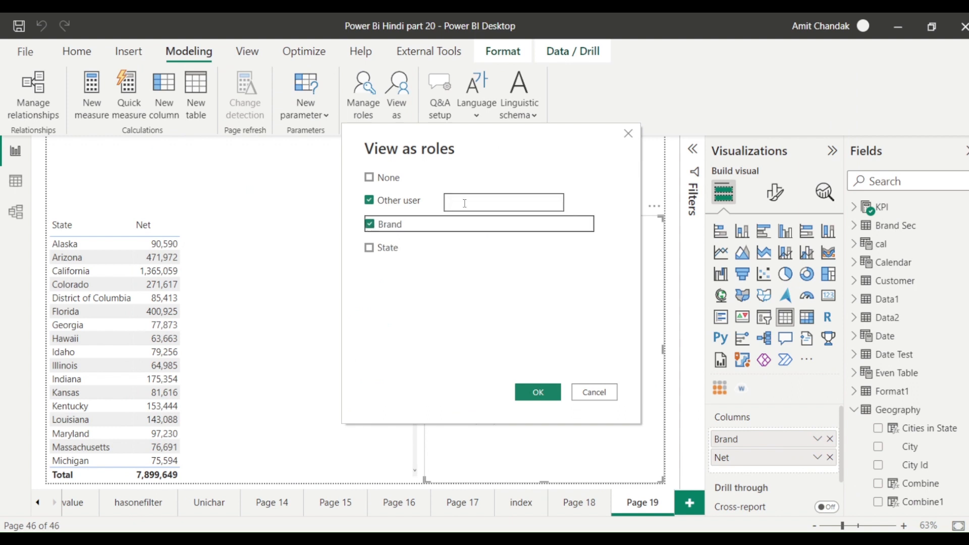
pyautogui.click(464, 203)
pyautogui.hotkey('ctrl', 'v')
pyautogui.click(537, 392)
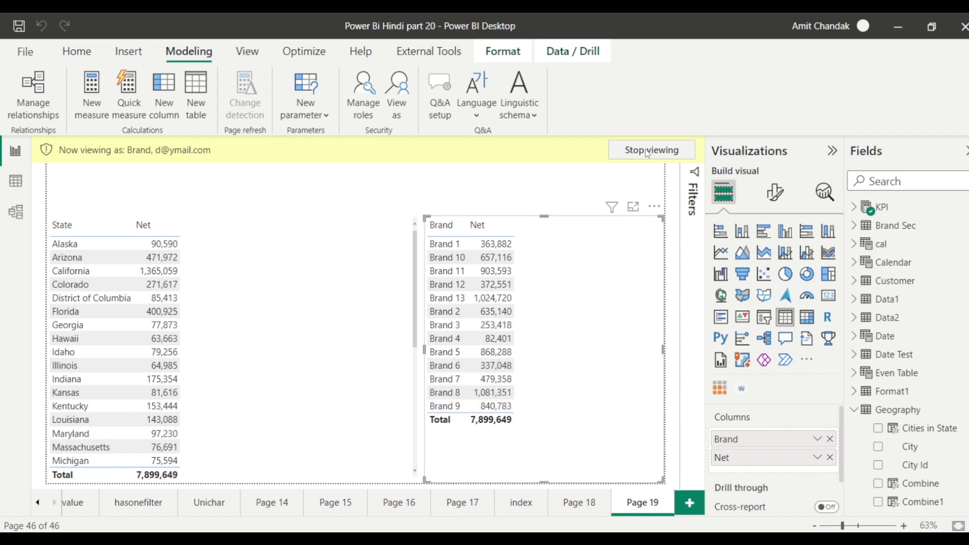
# Switch the previewed user to the new Brand 1–13 user's e-mail and reapply.
pyautogui.click(397, 96)
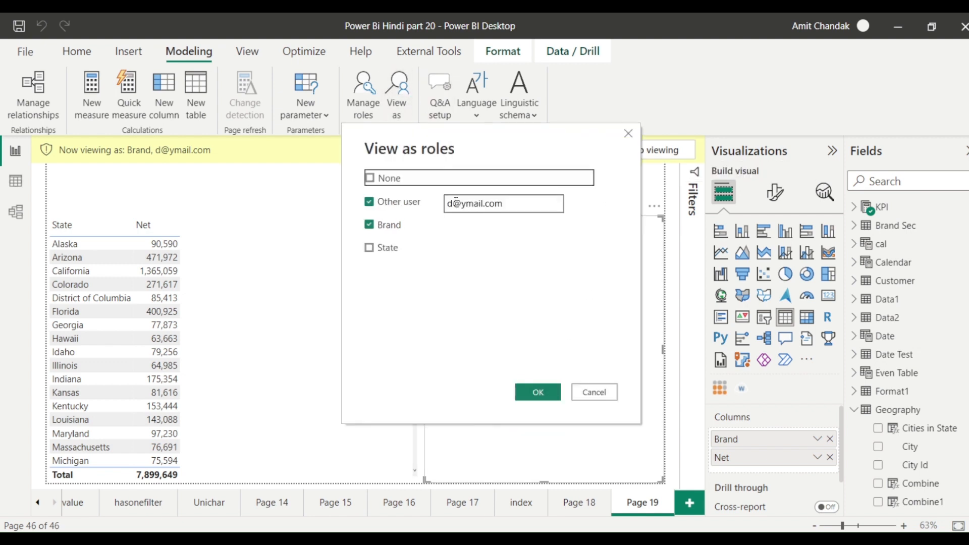
pyautogui.click(455, 202)
pyautogui.moveTo(456, 201); pyautogui.dragTo(447, 202)
pyautogui.write('e')
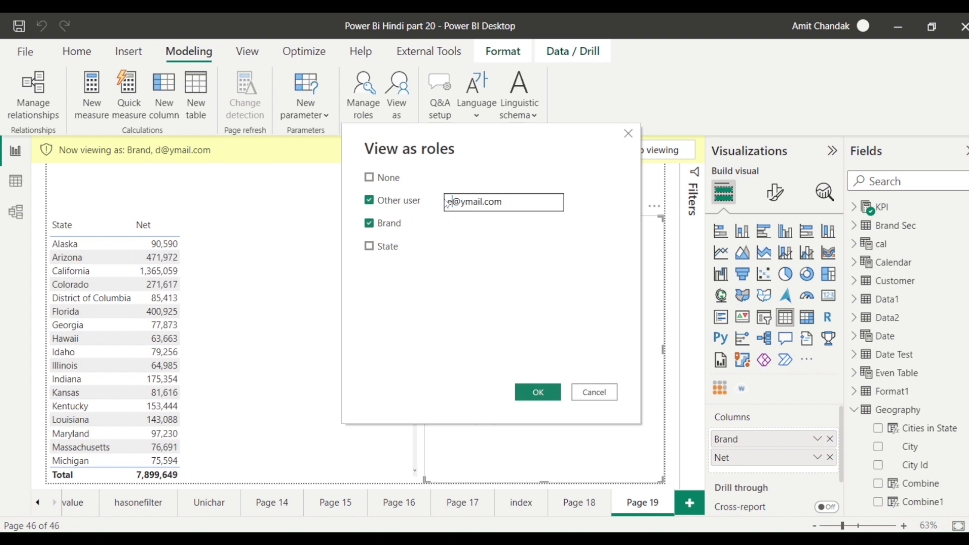
pyautogui.click(537, 393)
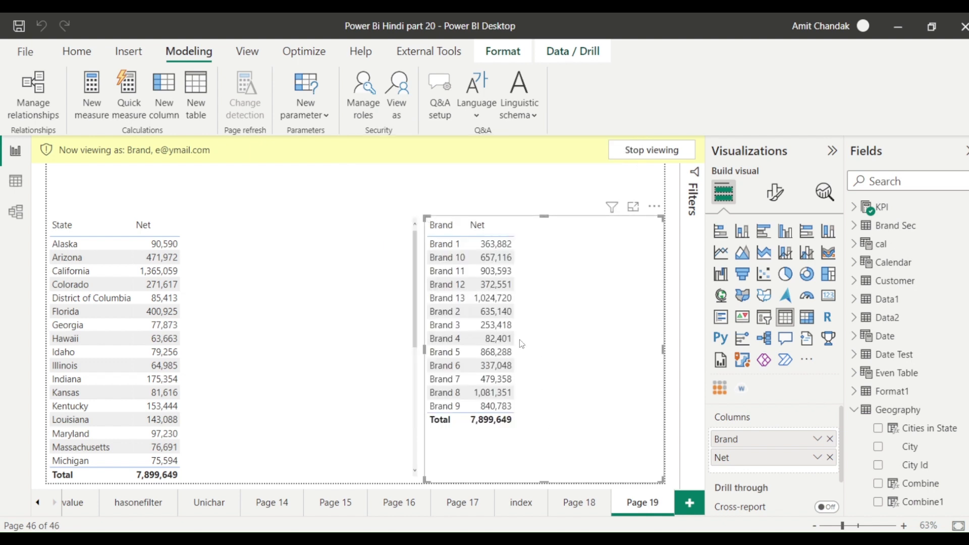
# Stop previewing, then view as the Brand role for the 'All' user's e-mail.
pyautogui.click(630, 153)
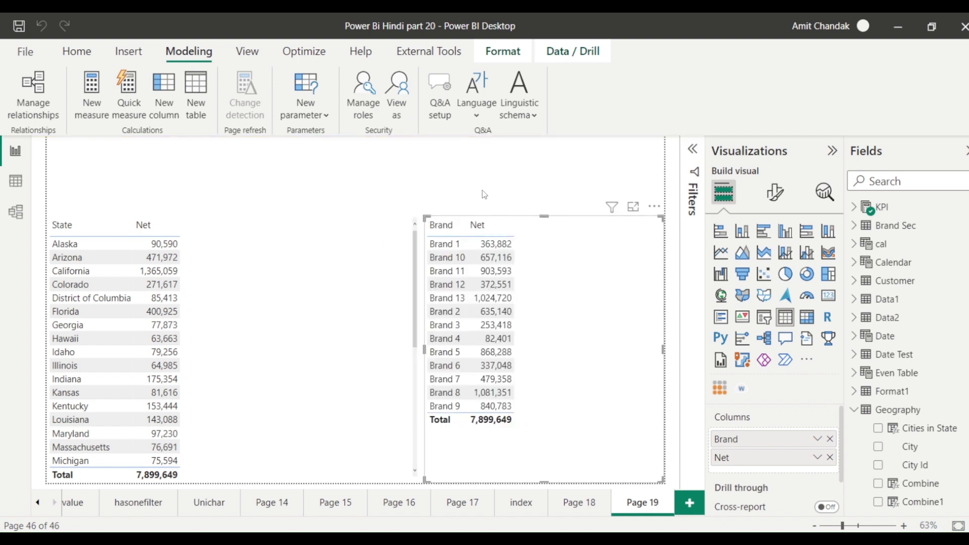
pyautogui.click(396, 108)
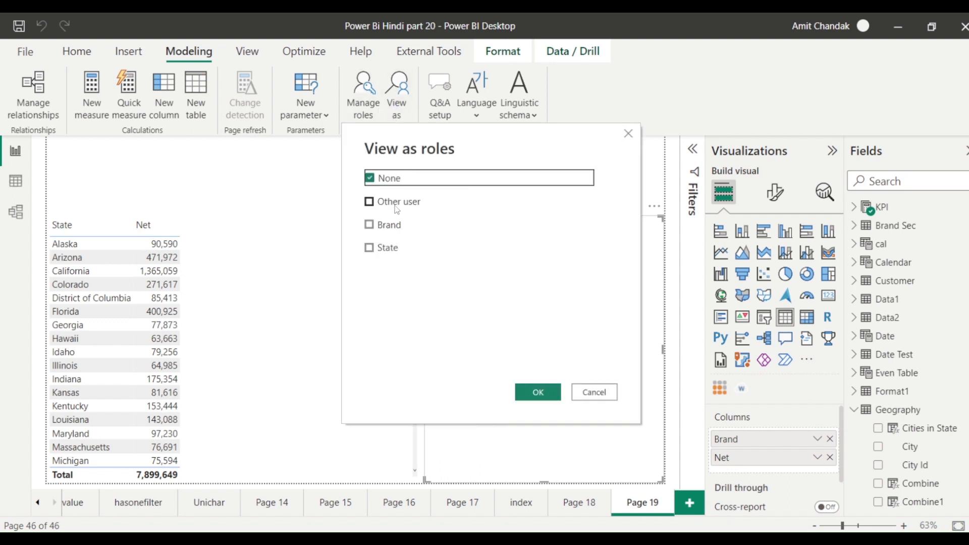
pyautogui.click(384, 201)
pyautogui.click(379, 223)
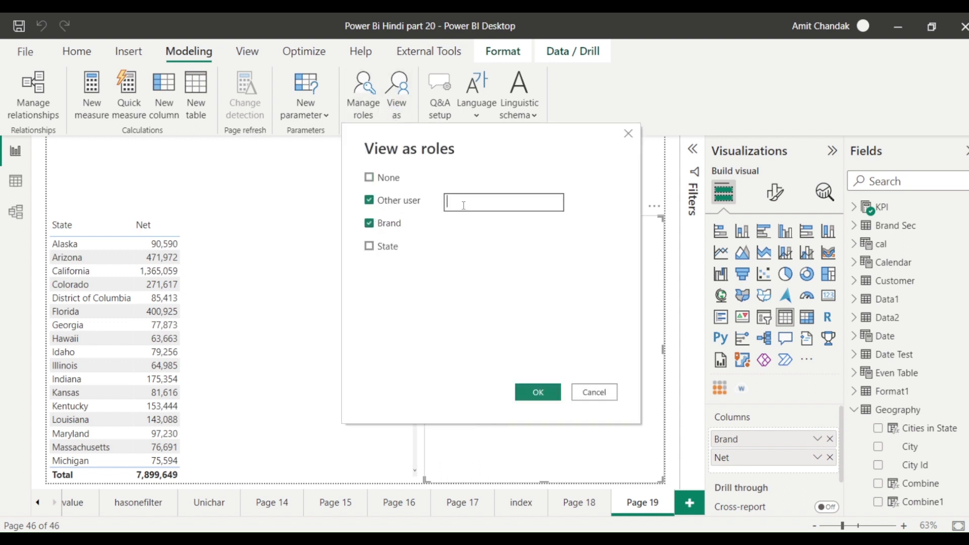
pyautogui.hotkey('ctrl', 'v')
pyautogui.moveTo(457, 202); pyautogui.dragTo(446, 204)
pyautogui.write('g')
pyautogui.click(535, 393)
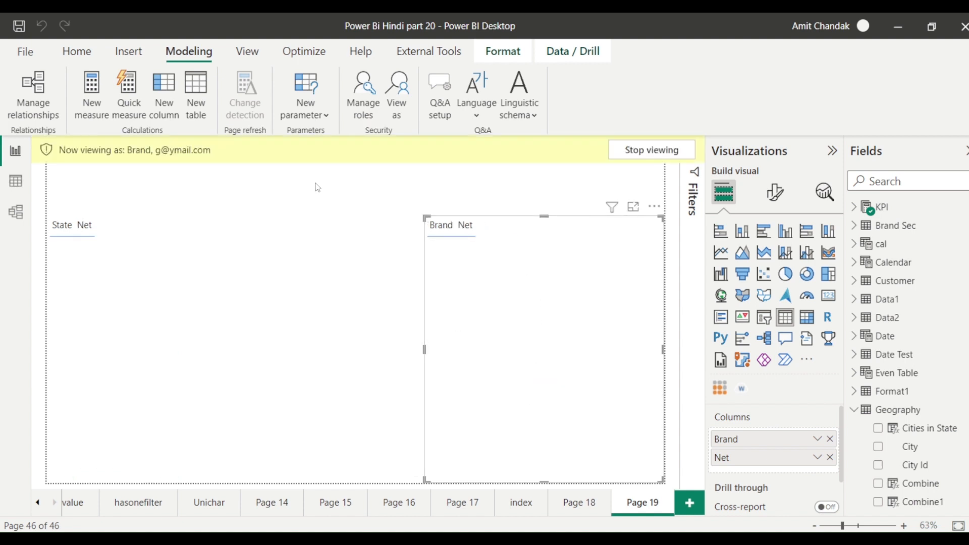
# Append || [Brand]= "All" to the Brand role's Brand Sec filter and save it.
pyautogui.click(361, 114)
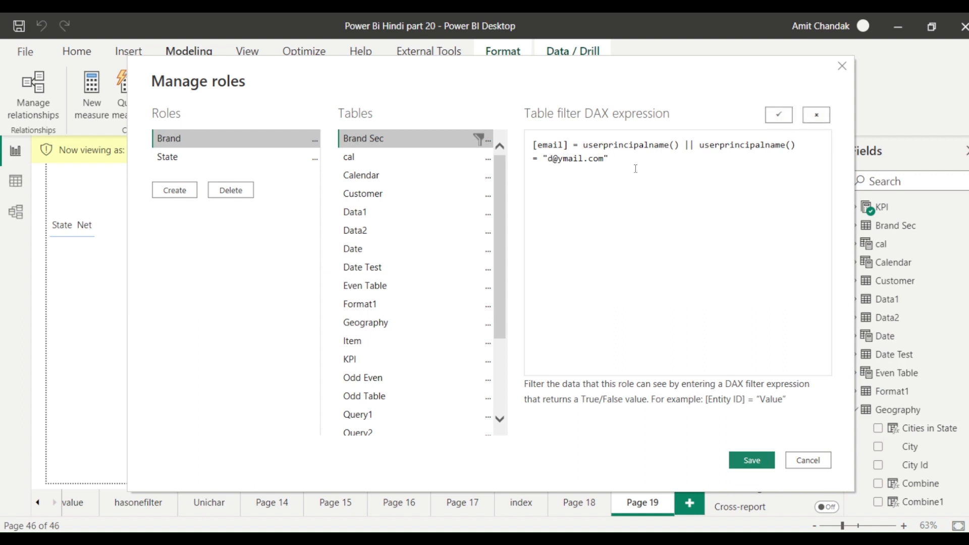
pyautogui.write('||')
pyautogui.click(485, 142)
pyautogui.click(692, 188)
pyautogui.write('[Bran')
pyautogui.write('d]=')
pyautogui.write(' "A"')
pyautogui.write('ll')
pyautogui.click(753, 460)
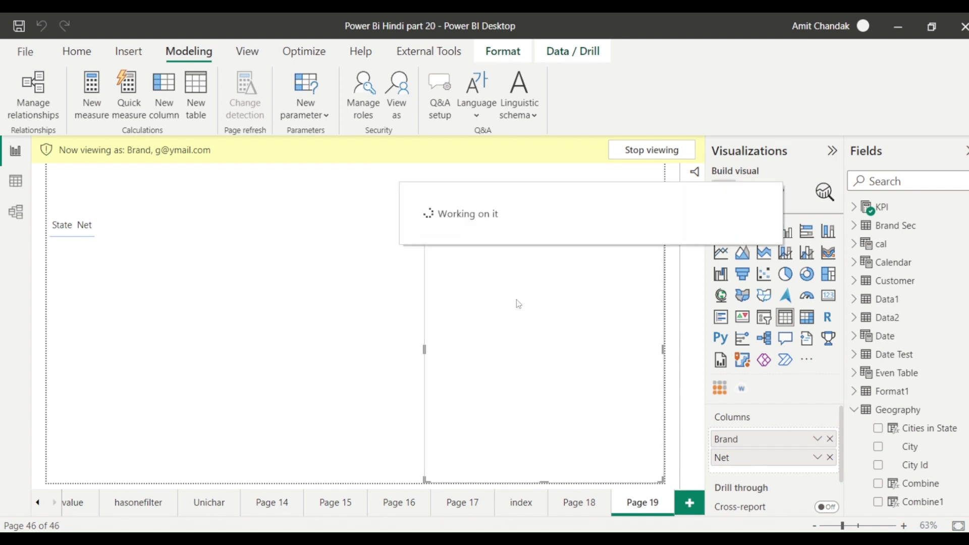
# Reopen Manage roles and highlight the [Brand]= "All" condition in the Brand Sec filter.
pyautogui.click(354, 119)
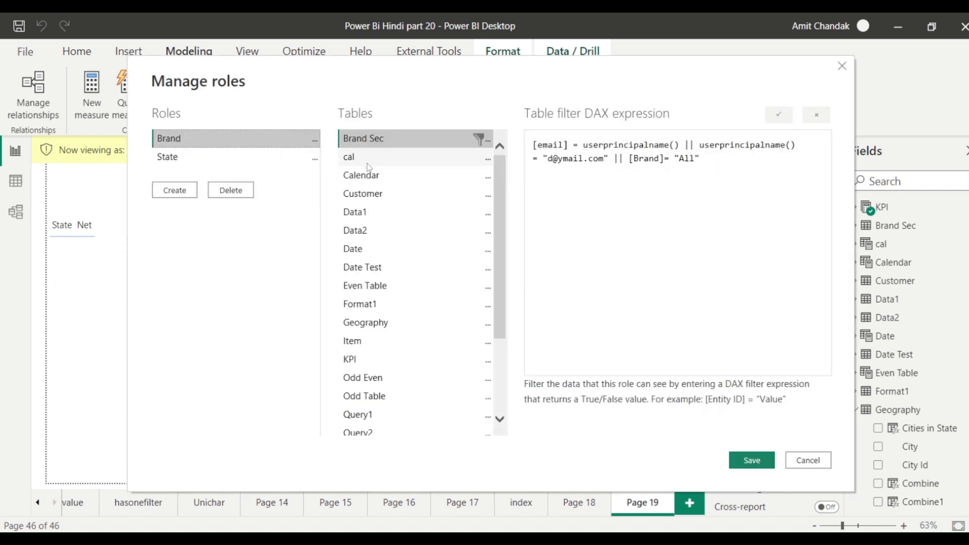
pyautogui.moveTo(629, 158); pyautogui.dragTo(708, 161)
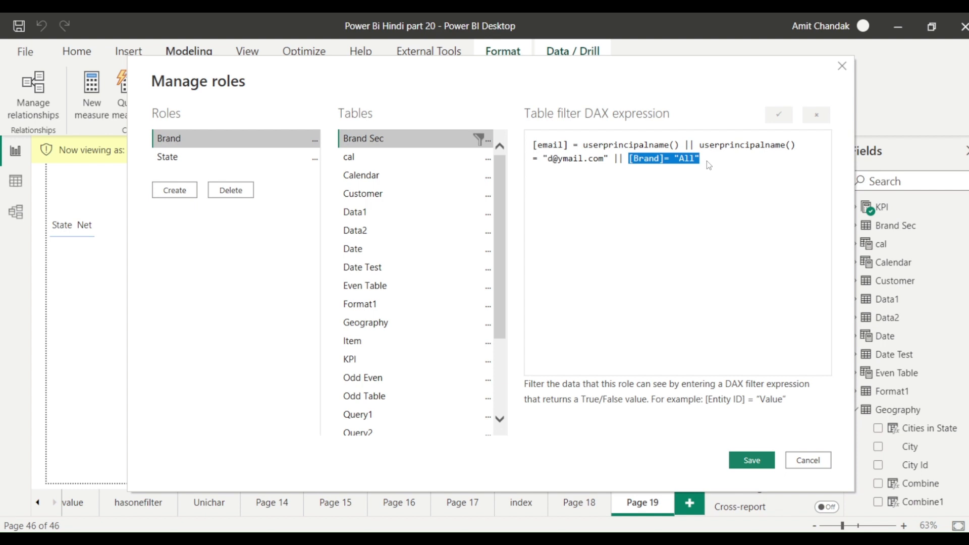
# Replace [Brand]="All" with userprincipalname() in summarize(filter('Brand Sec'….
pyautogui.click(707, 161)
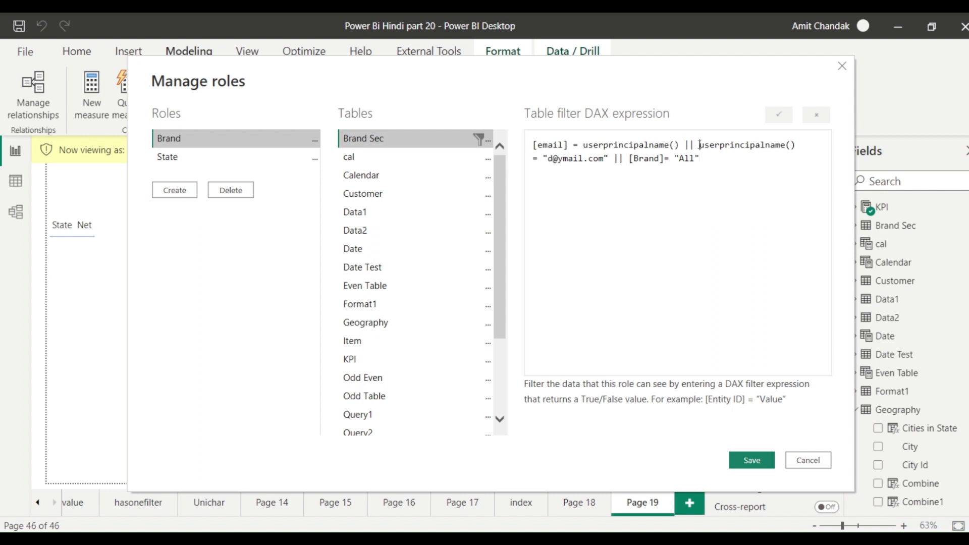
pyautogui.moveTo(700, 145); pyautogui.dragTo(801, 146)
pyautogui.hotkey('ctrl', 'c')
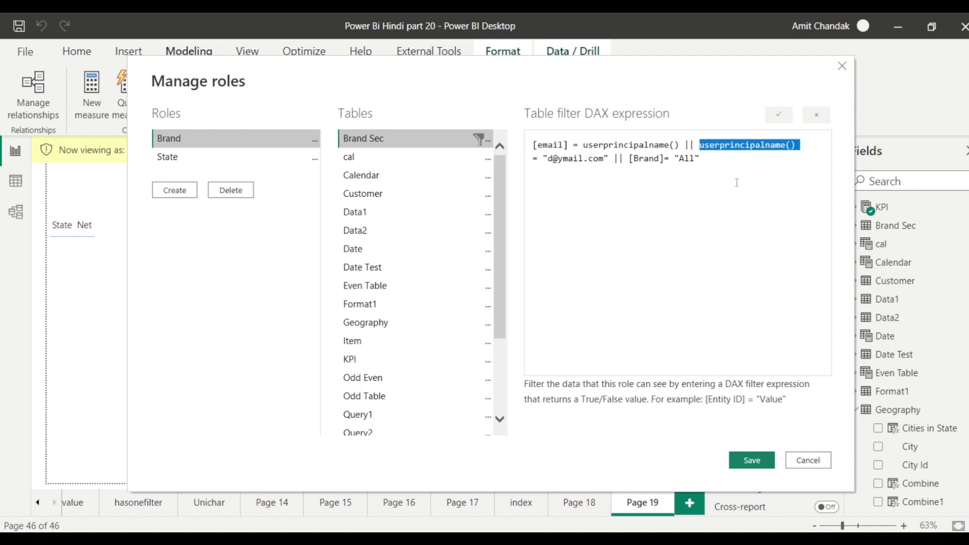
pyautogui.moveTo(701, 158); pyautogui.dragTo(628, 159)
pyautogui.hotkey('ctrl', 'v')
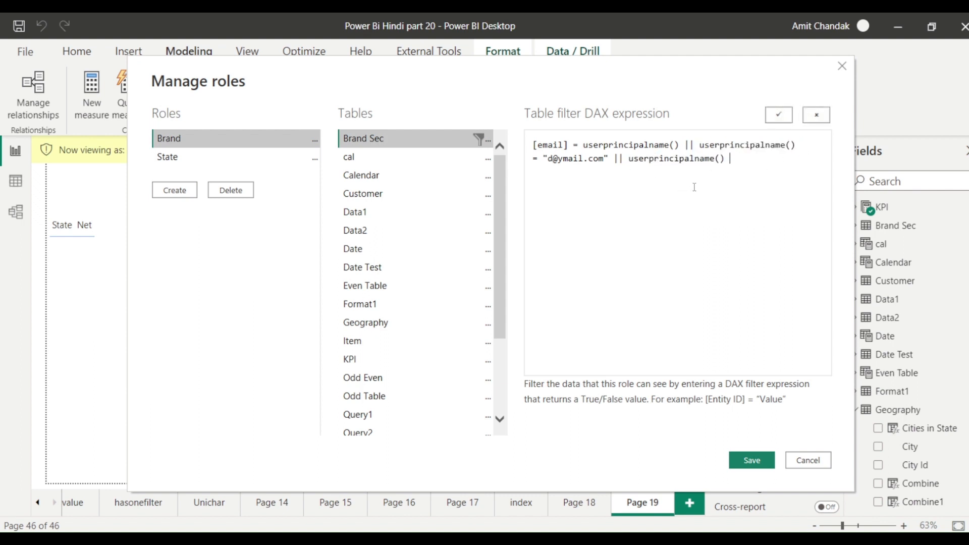
pyautogui.write('in')
pyautogui.write(' summarize(f')
pyautogui.write('ter')
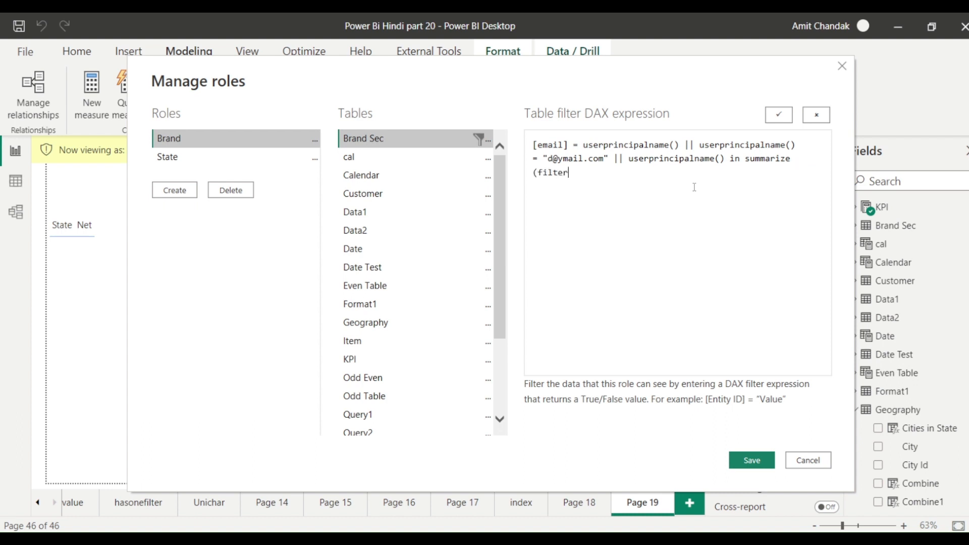
pyautogui.write('(')
pyautogui.write('Bra')
pyautogui.press('BackSpace')
pyautogui.press('BackSpace')
pyautogui.write("'")
pyautogui.press('BackSpace')
pyautogui.press('BackSpace')
pyautogui.write("'Brand Sec")
# Complete the clause with 'Brand Sec'[Brand] = "All"), [email]) and save the role.
pyautogui.press('Right')
pyautogui.write(", ''Brand Sec")
pyautogui.press('Right')
pyautogui.write('[Brand')
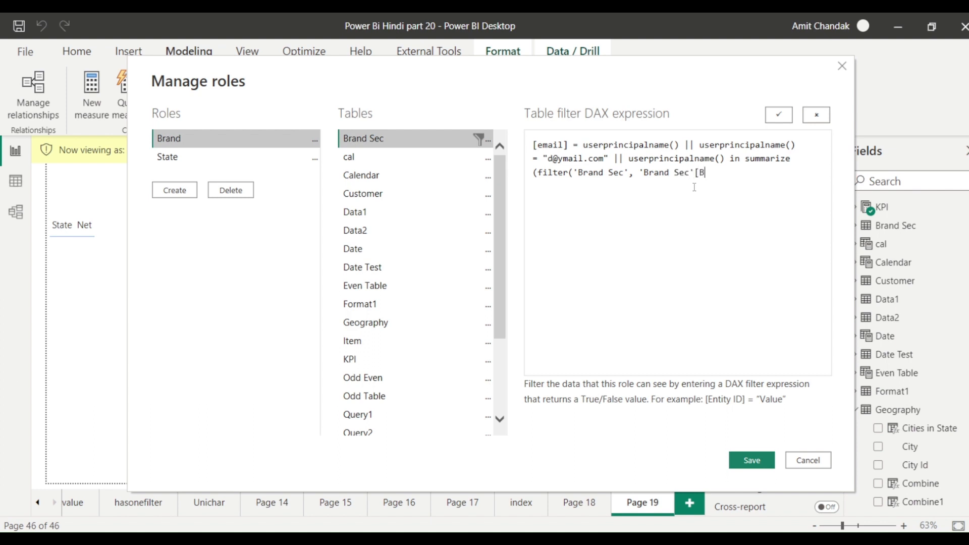
pyautogui.write('] = ""')
pyautogui.press('Left')
pyautogui.write('All')
pyautogui.press('Right')
pyautogui.write(') , []Email)')
pyautogui.press('Left')
pyautogui.press('Left')
pyautogui.press('Left')
pyautogui.press('Left')
pyautogui.press('Left')
pyautogui.press('BackSpace')
pyautogui.write('e')
pyautogui.moveTo(624, 187); pyautogui.dragTo(747, 166)
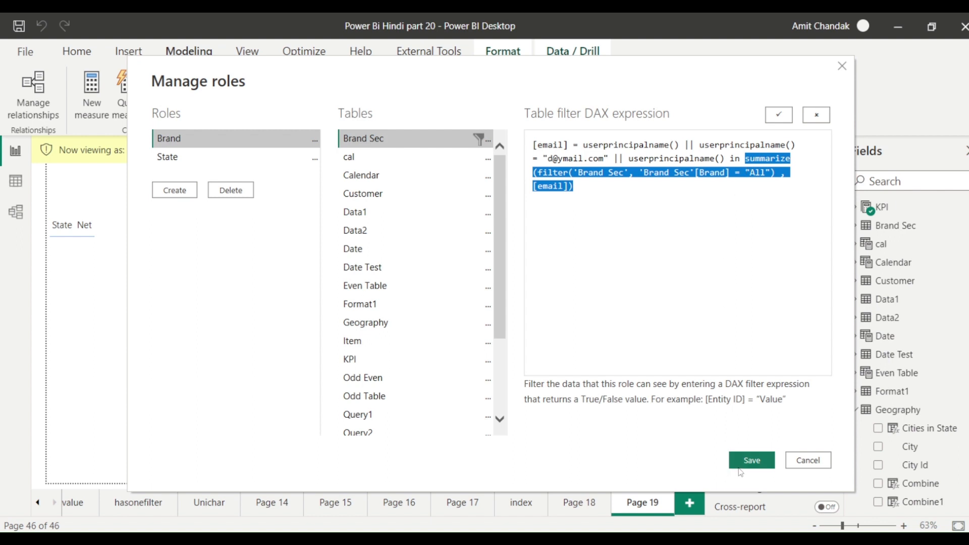
pyautogui.click(750, 459)
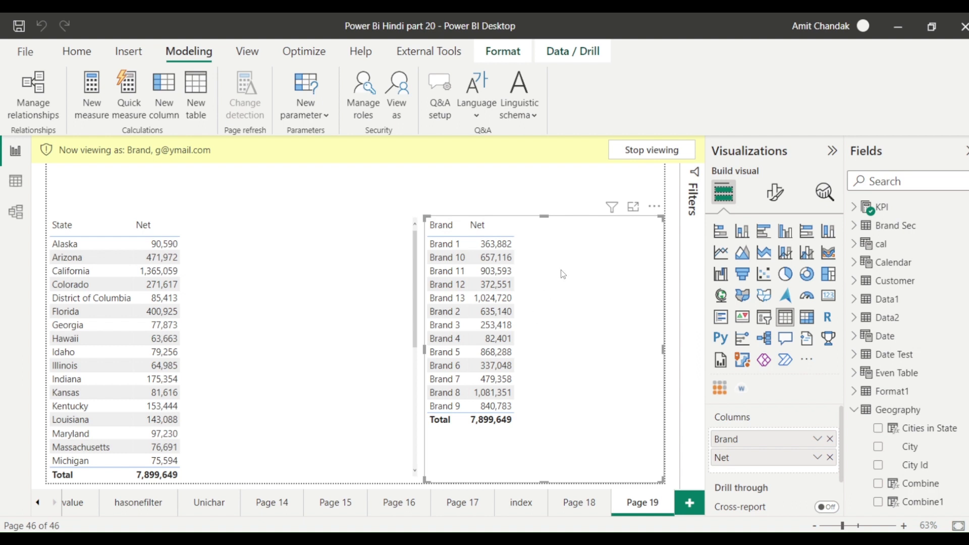
pyautogui.click(388, 116)
pyautogui.click(453, 204)
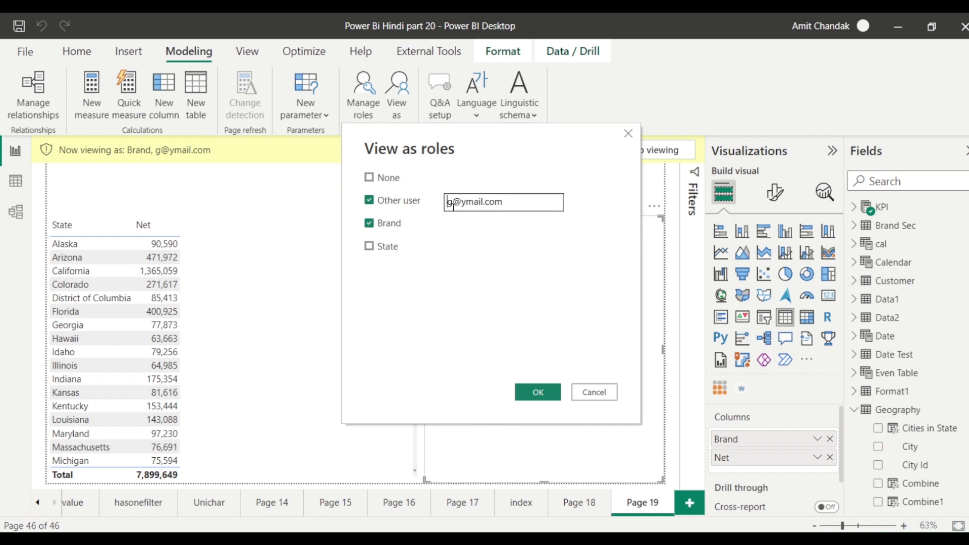
pyautogui.doubleClick(453, 207)
pyautogui.write('a')
pyautogui.click(530, 391)
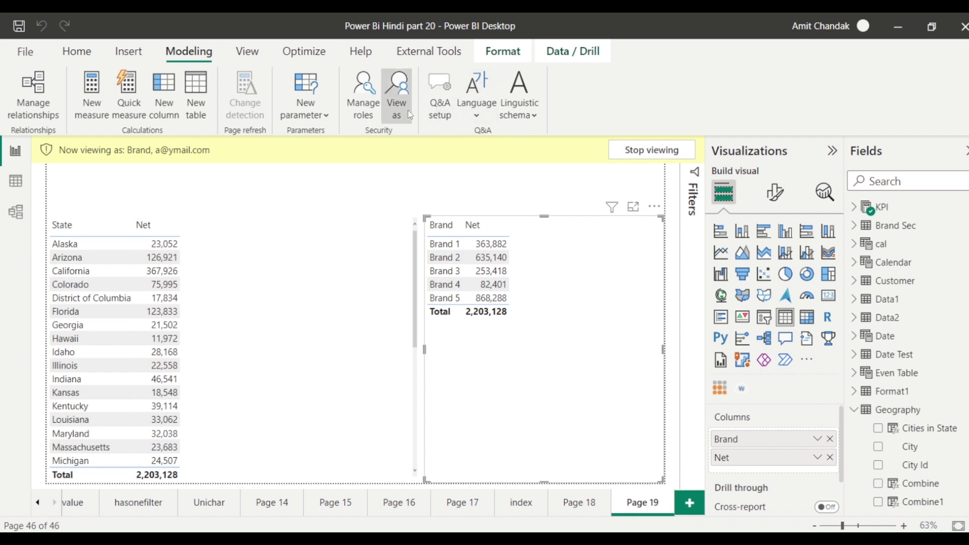
pyautogui.click(397, 96)
pyautogui.click(447, 204)
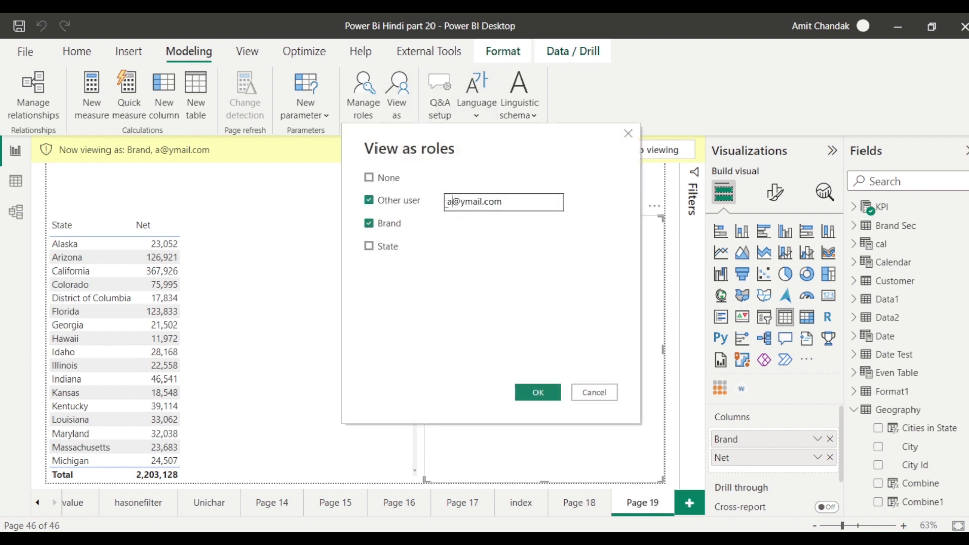
pyautogui.doubleClick(446, 202)
pyautogui.write('b')
pyautogui.click(533, 395)
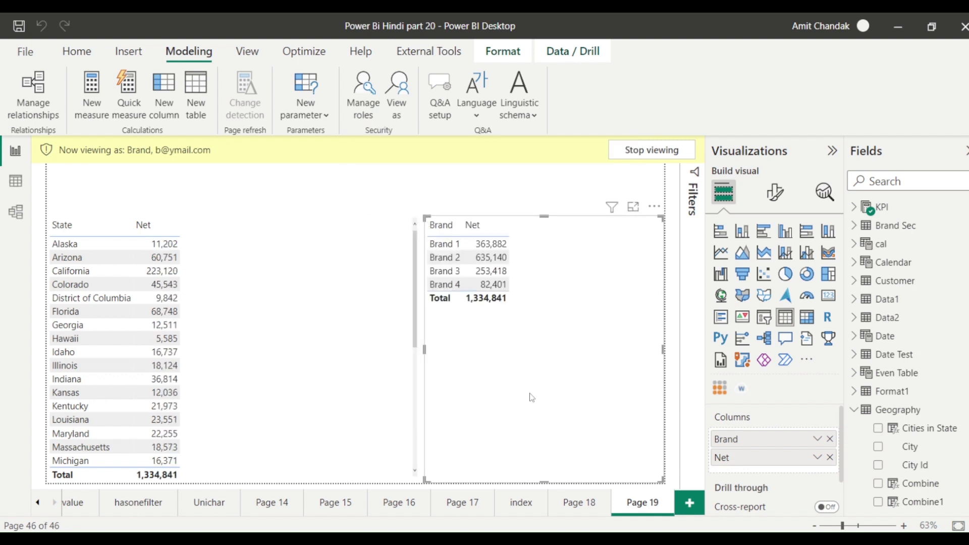
pyautogui.click(397, 93)
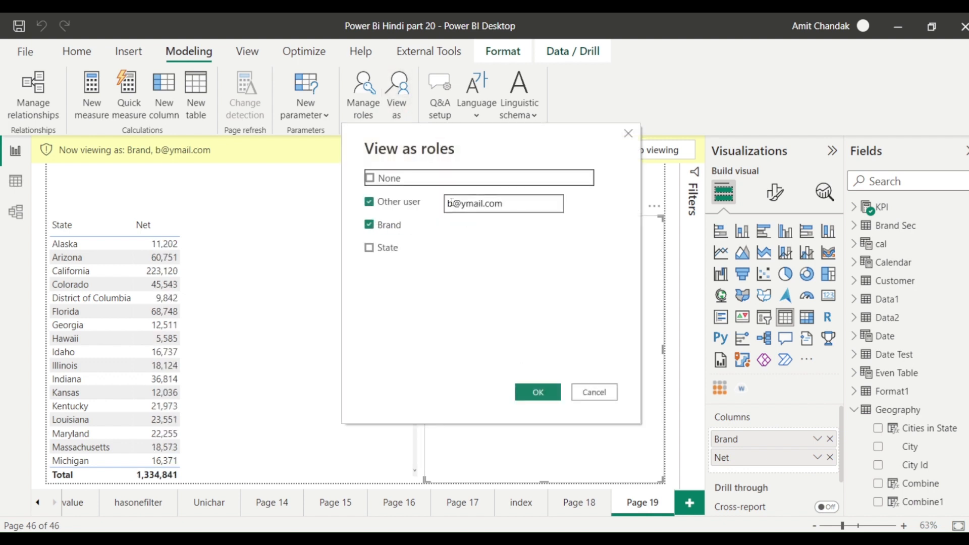
pyautogui.doubleClick(447, 203)
pyautogui.write('c')
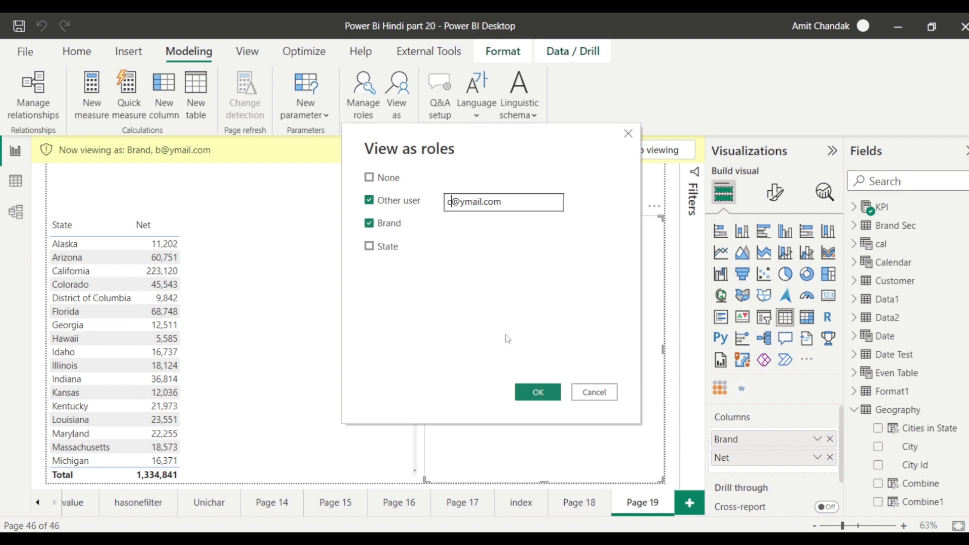
pyautogui.click(536, 393)
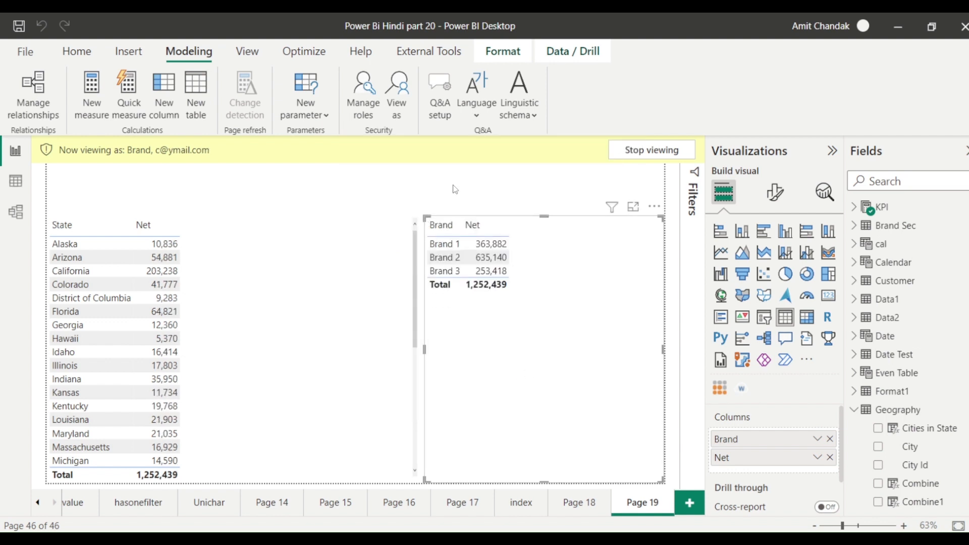
pyautogui.click(397, 96)
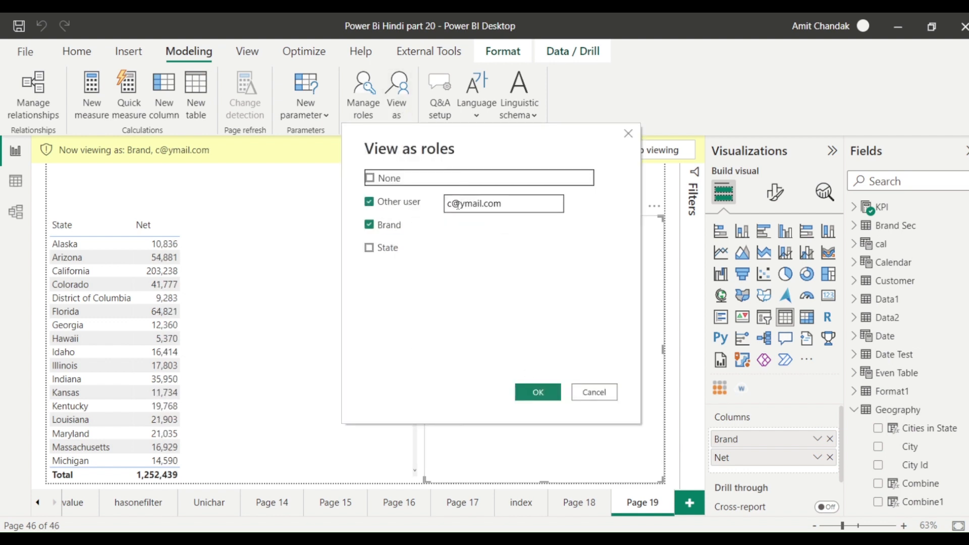
pyautogui.doubleClick(449, 203)
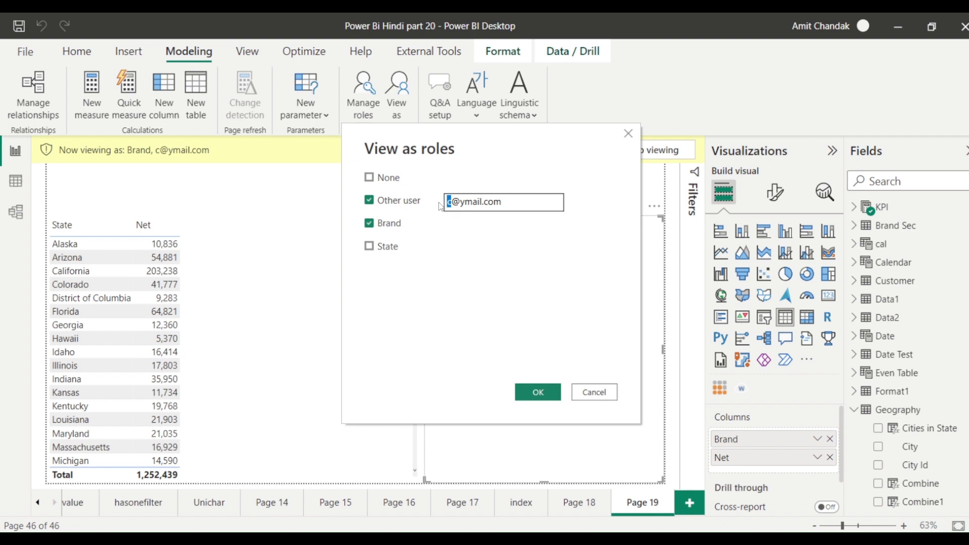
pyautogui.write('d')
pyautogui.click(531, 391)
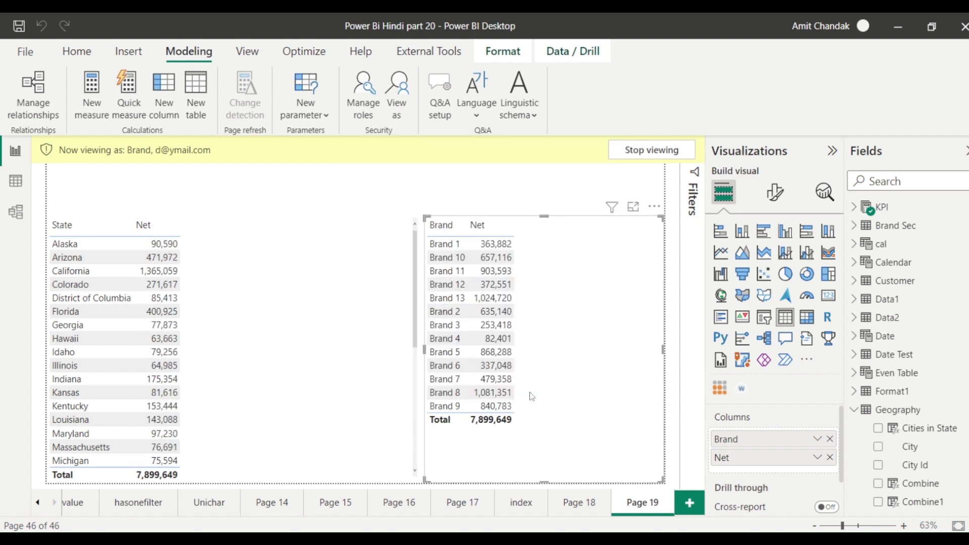
pyautogui.click(398, 114)
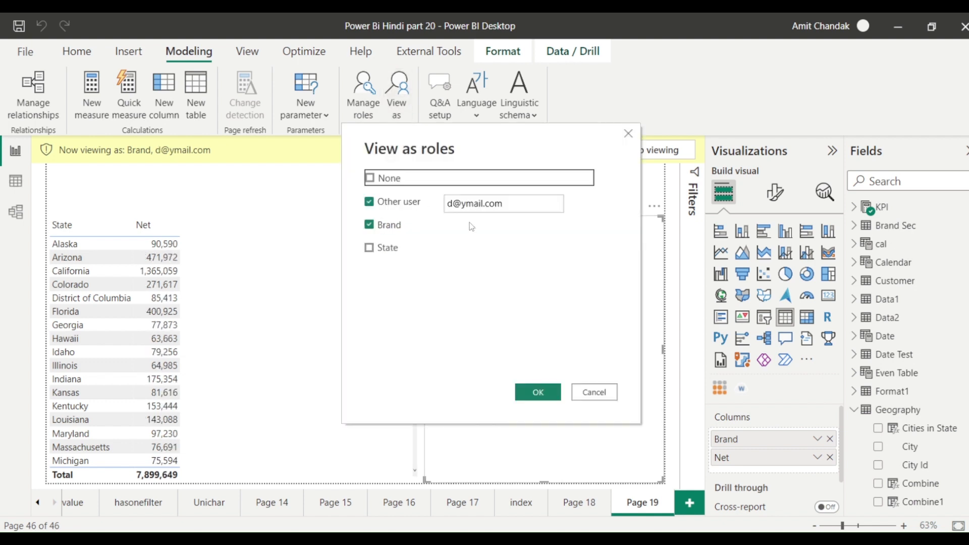
pyautogui.doubleClick(450, 202)
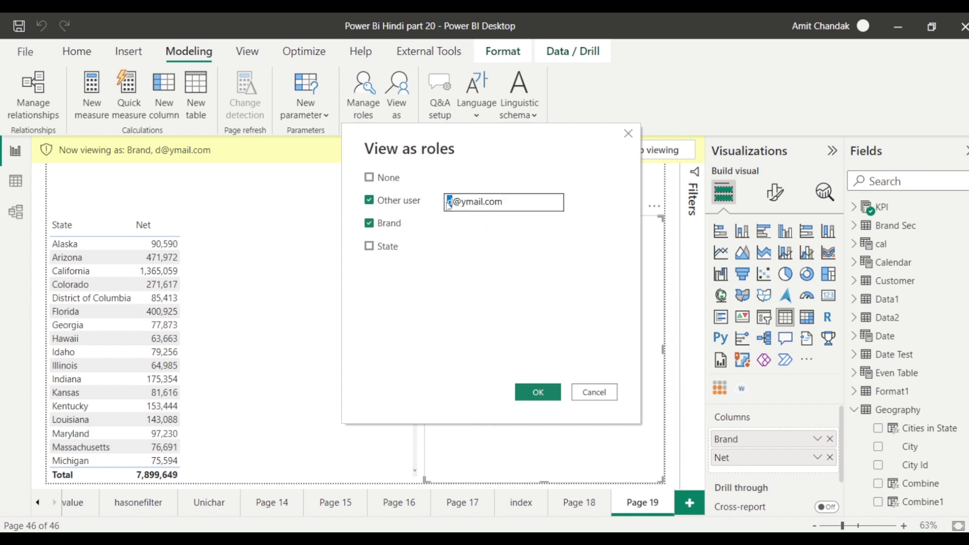
pyautogui.write('e')
pyautogui.click(530, 392)
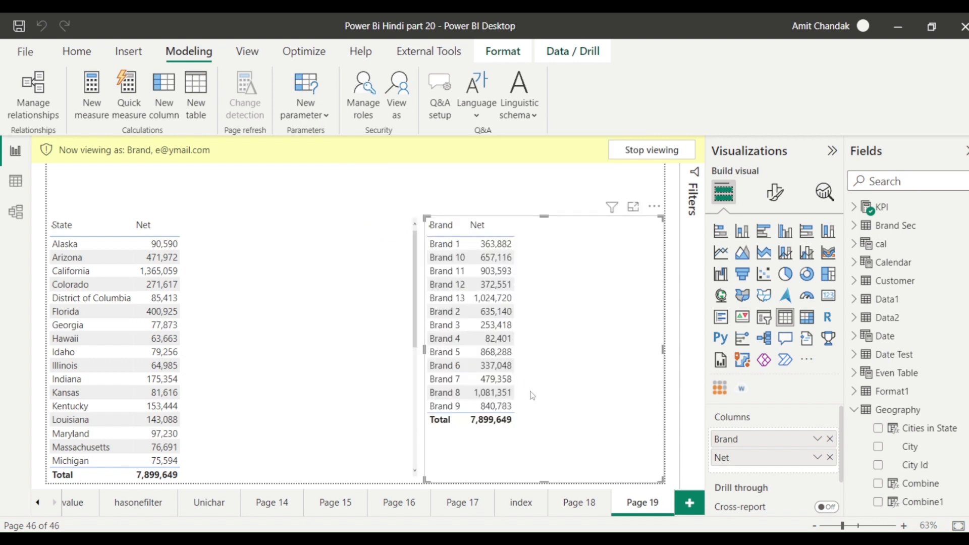
pyautogui.click(398, 108)
pyautogui.moveTo(455, 203); pyautogui.dragTo(446, 204)
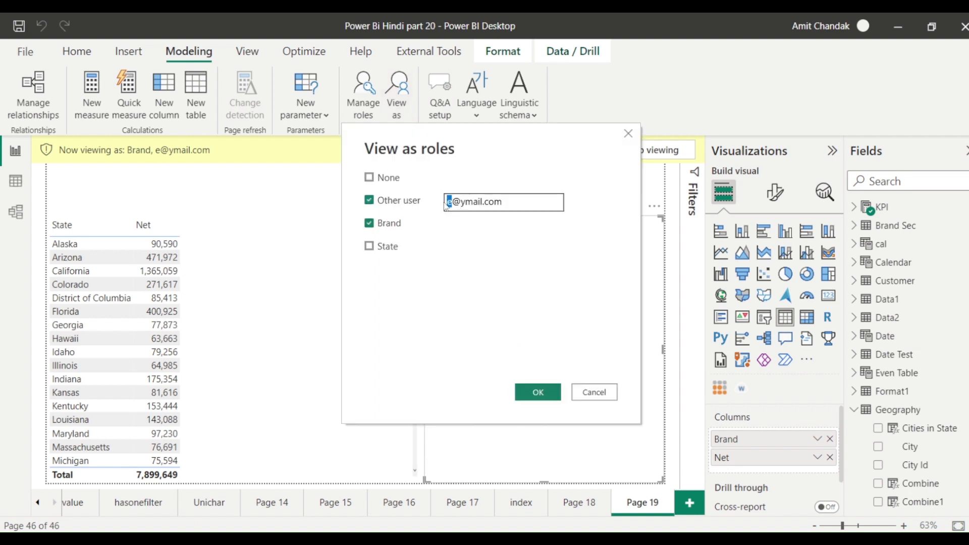
pyautogui.write('g')
pyautogui.click(530, 392)
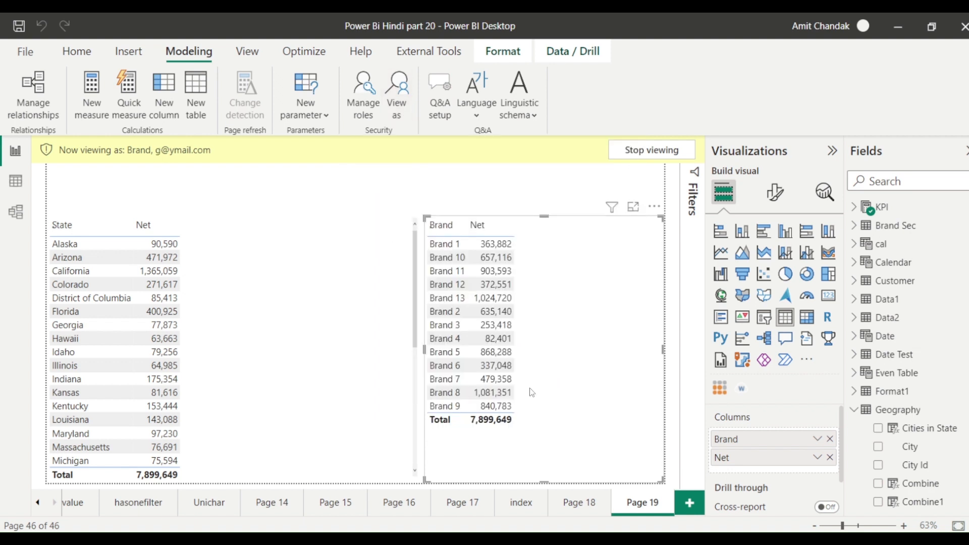
# Reopen Manage roles and highlight the summarize(filter(...), [email]) clause and whole Brand filter expression.
pyautogui.click(356, 119)
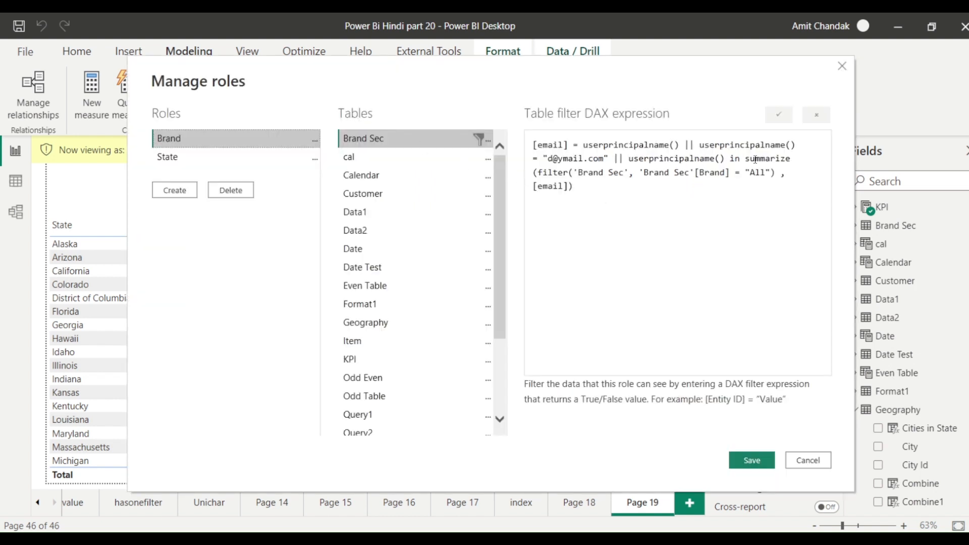
pyautogui.moveTo(756, 160); pyautogui.dragTo(758, 193)
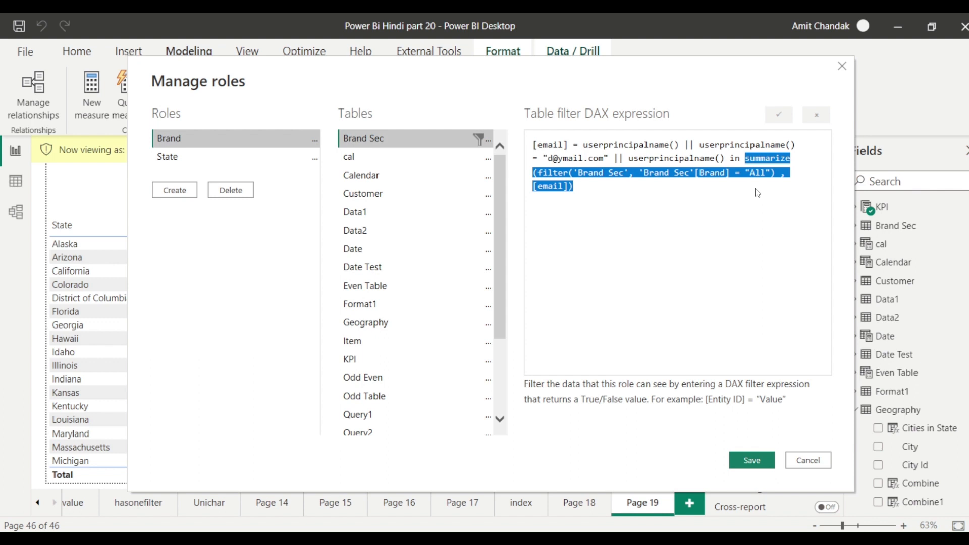
pyautogui.click(688, 182)
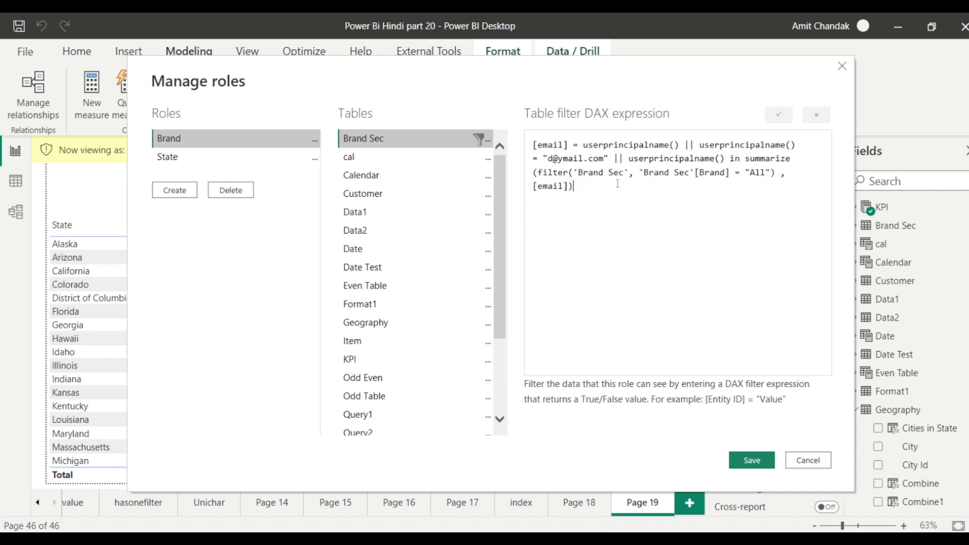
pyautogui.moveTo(616, 183); pyautogui.dragTo(533, 144)
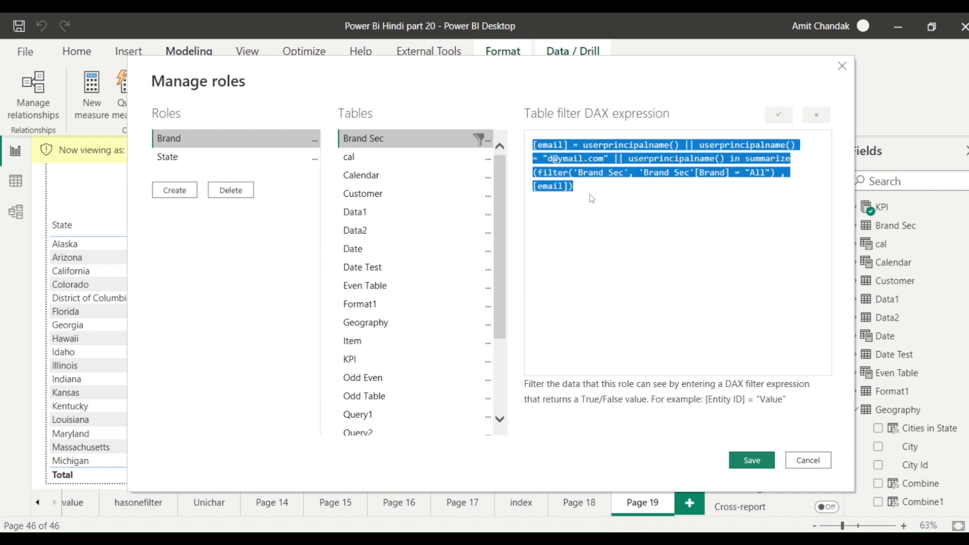